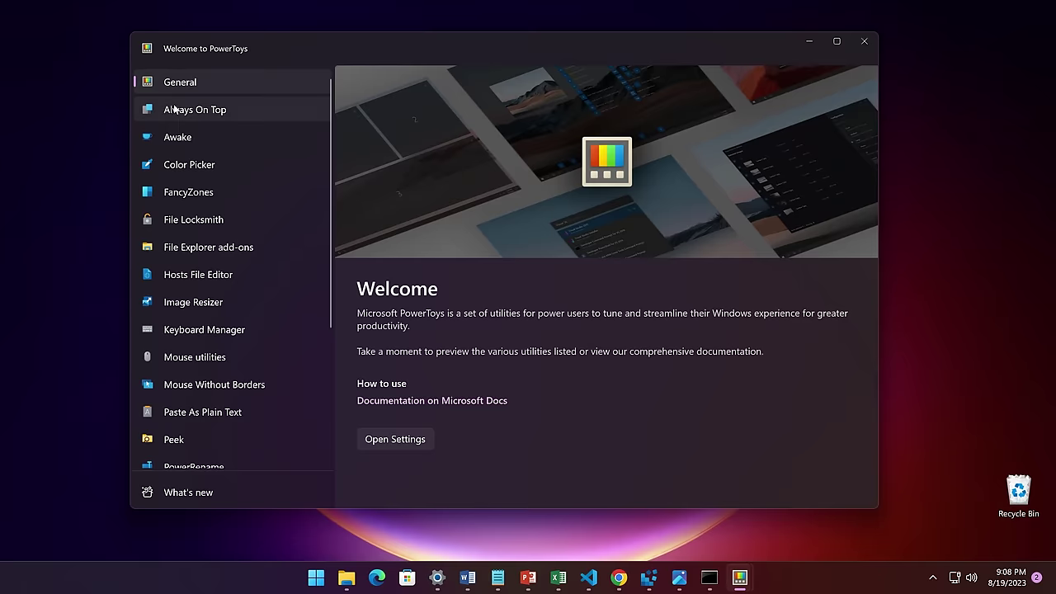
Page through the welcome tour's Always On Top, Awake, Color Picker and FancyZones overviews
left_click(173, 112)
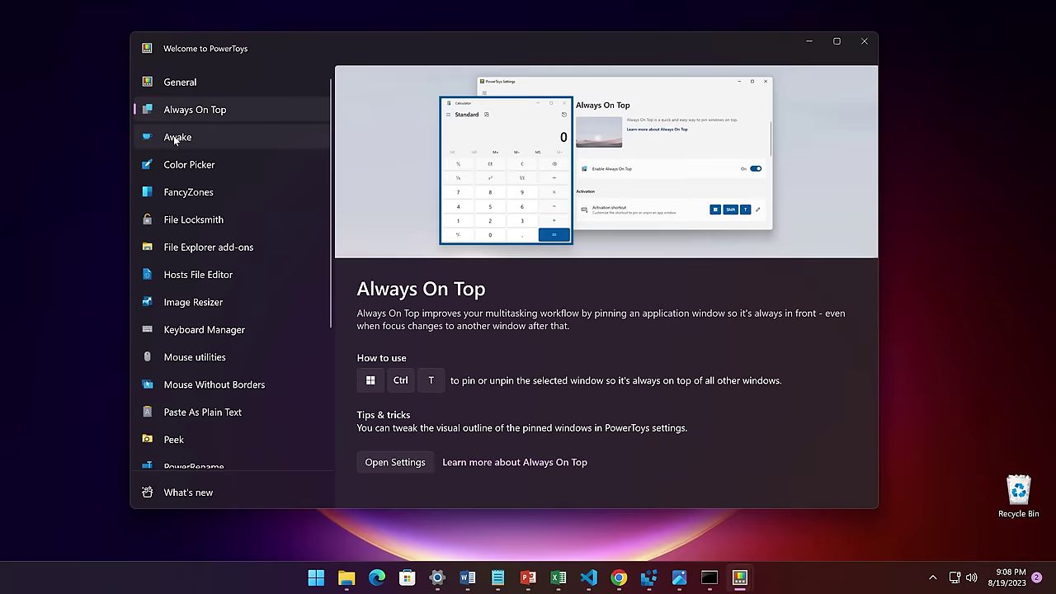
left_click(174, 136)
left_click(175, 164)
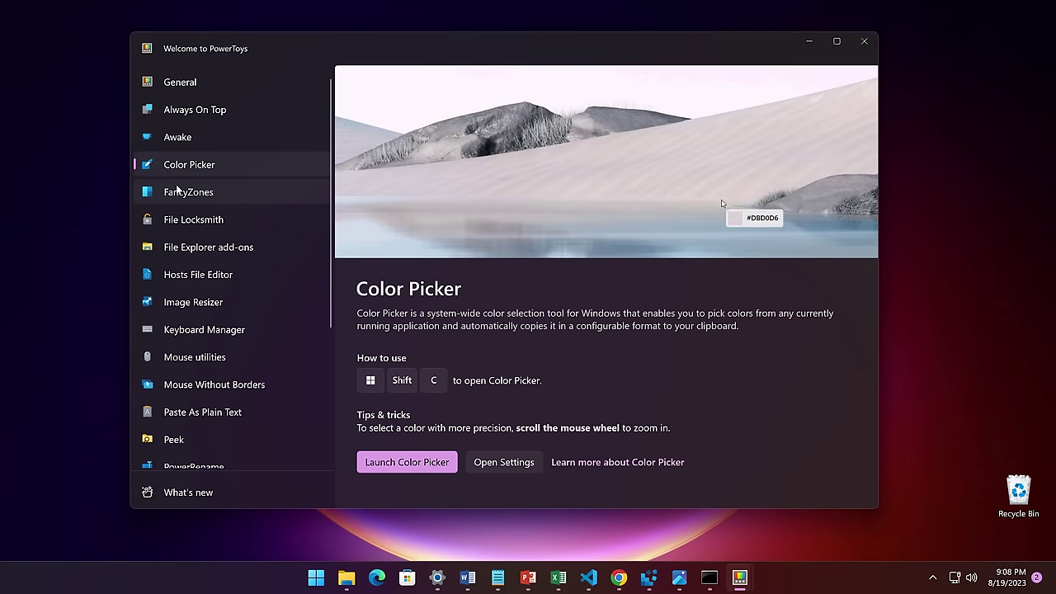
left_click(176, 190)
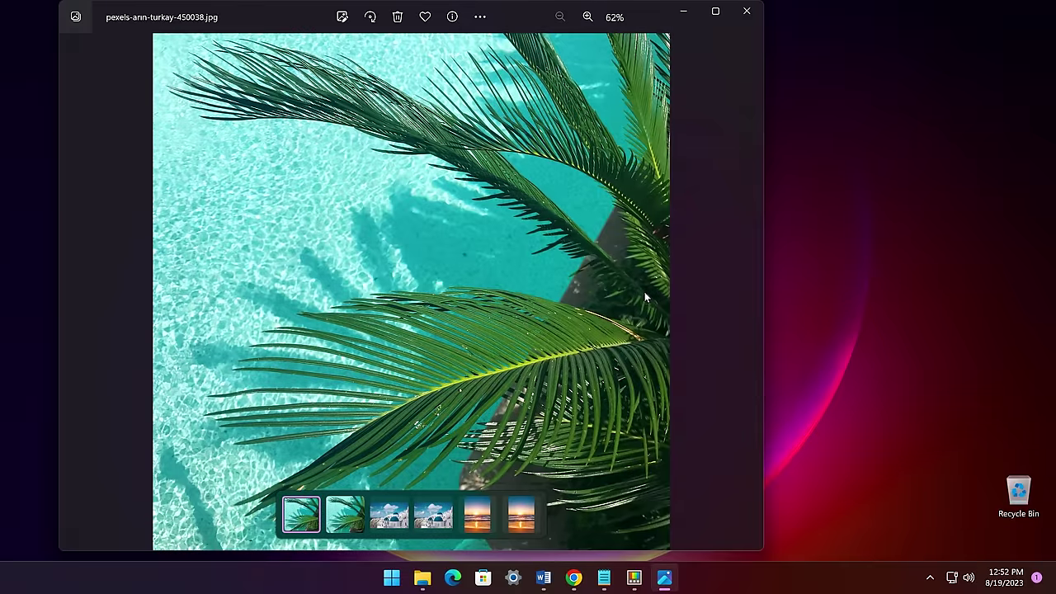
Follow the utility preview demos, then reveal the hidden system tray icons
key("ctrl")
key("ctrl")
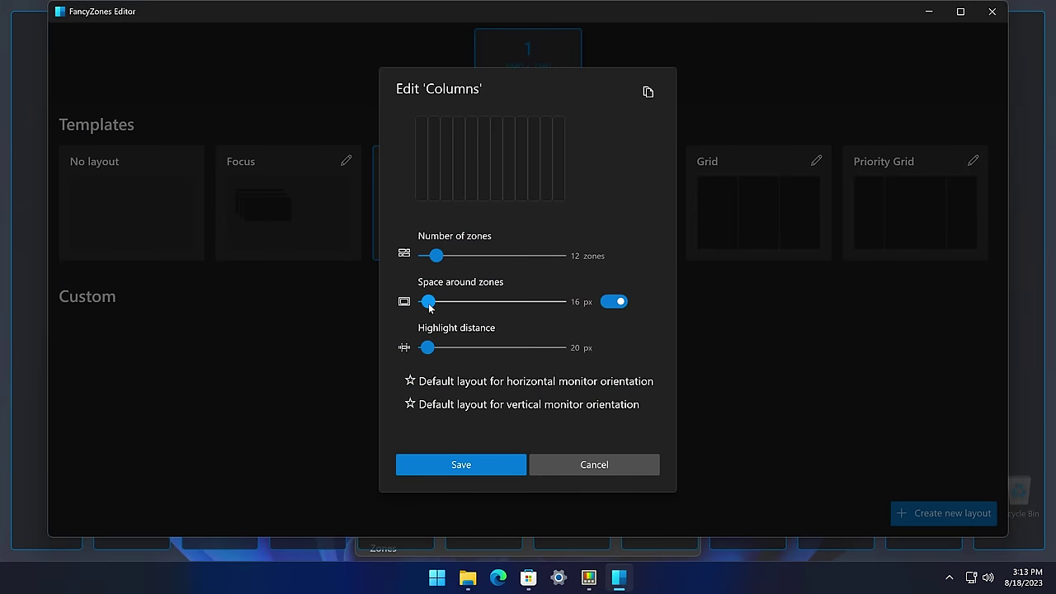
mouse_move(428, 302)
left_mouse_down()
mouse_move(450, 303)
mouse_move(433, 303)
left_mouse_up()
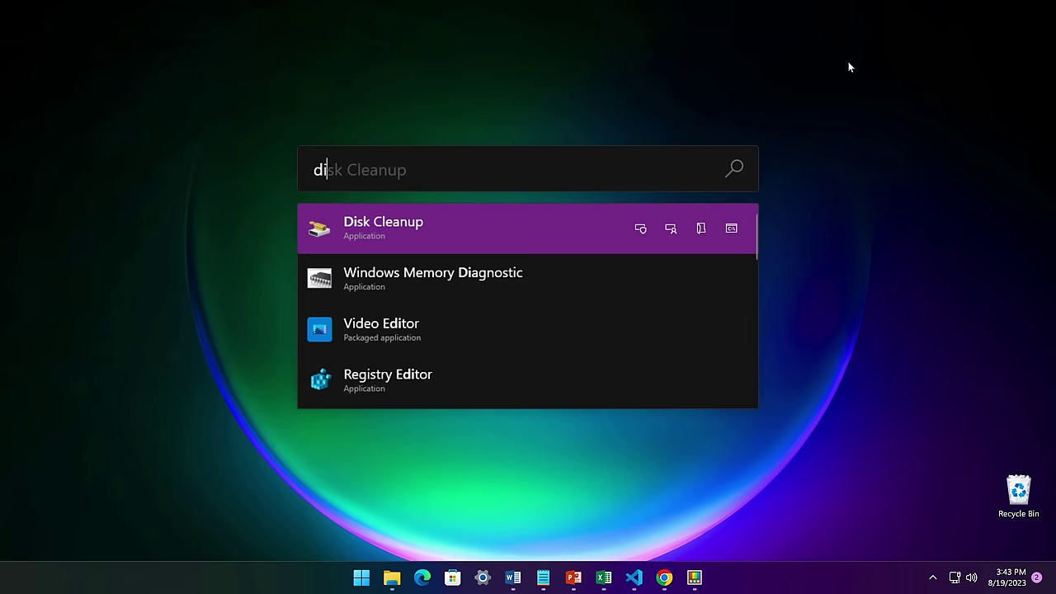
key("Down")
key("Down")
key("Down")
key("Up")
key("Up")
key("Up")
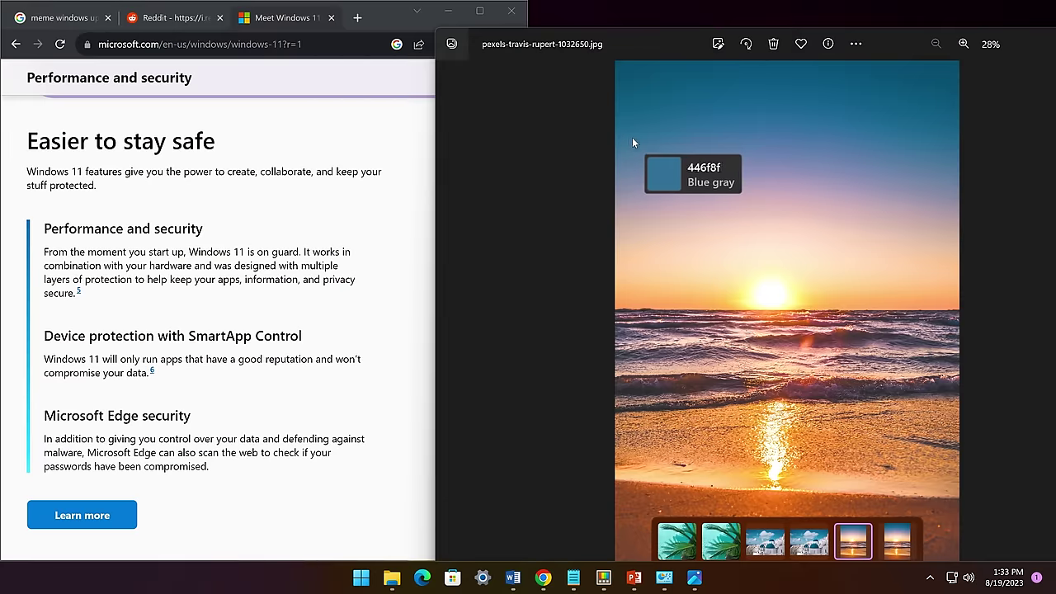
left_click(632, 137)
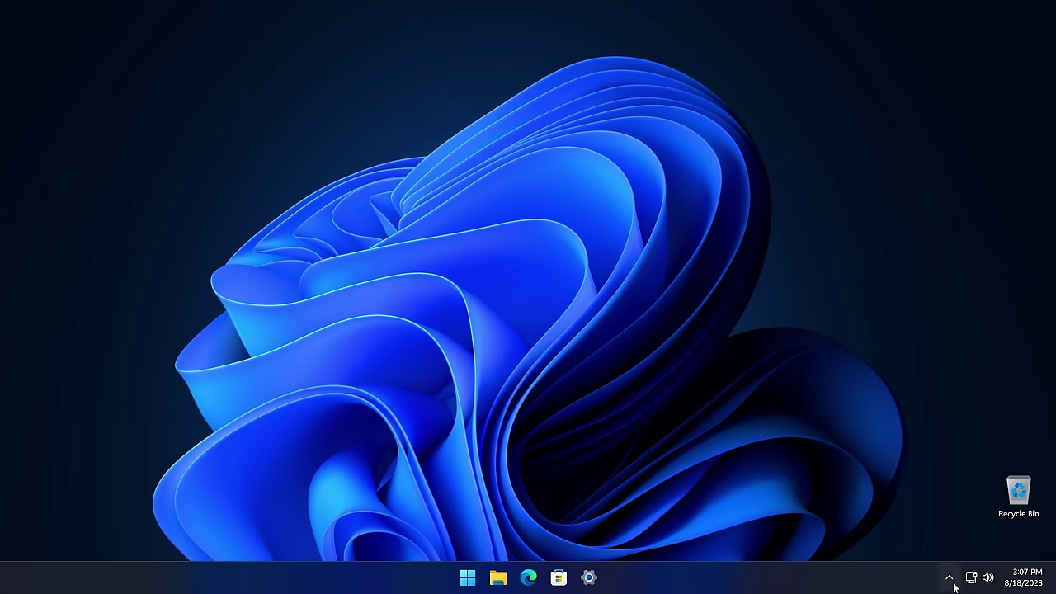
left_click(950, 577)
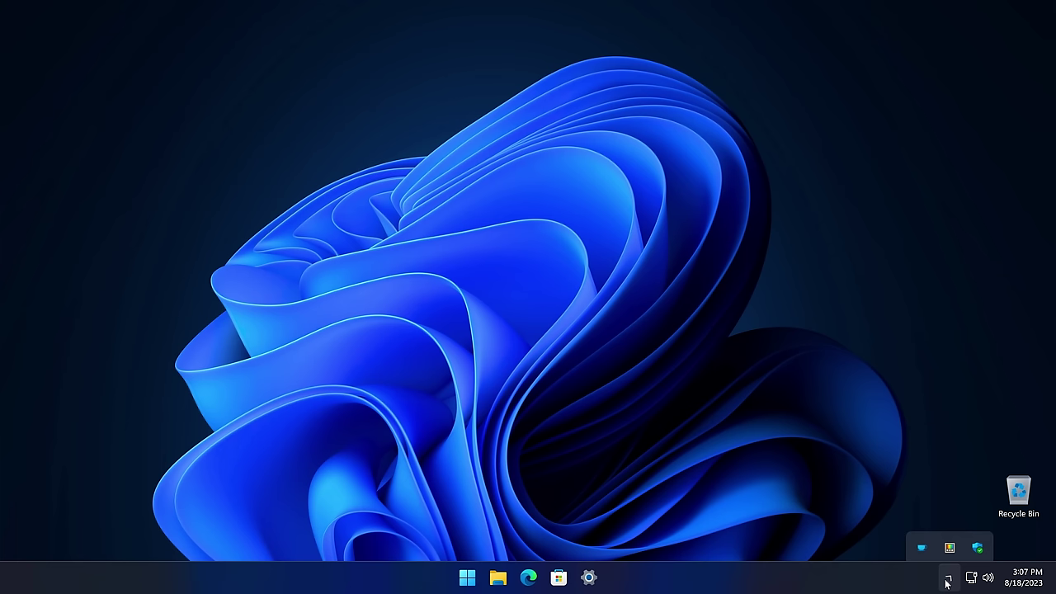
From the PowerToys tray flyout, view All apps, return to the shortcuts, and open Settings
left_click(950, 536)
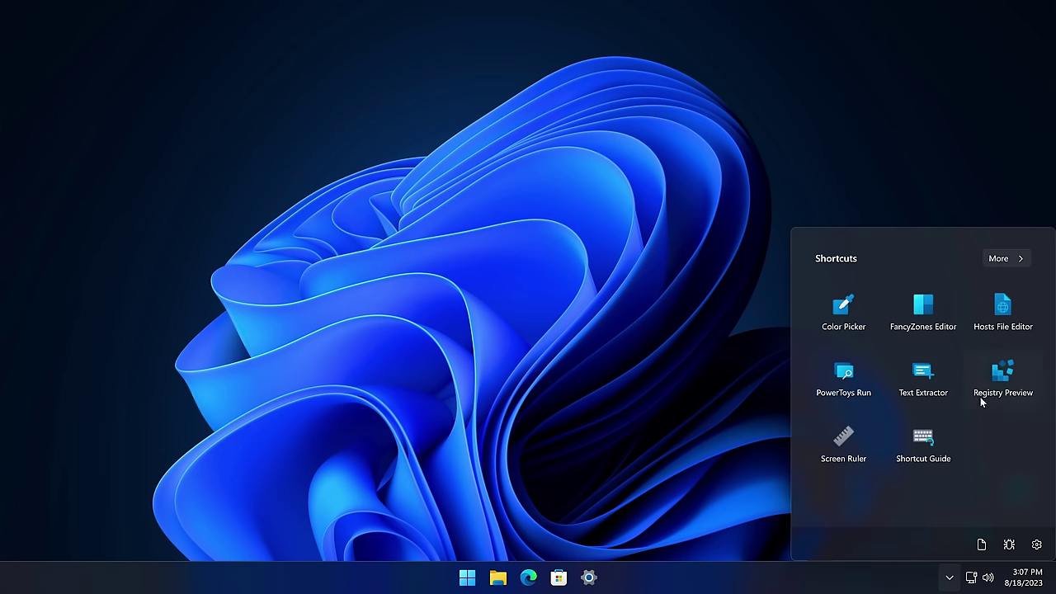
left_click(1018, 257)
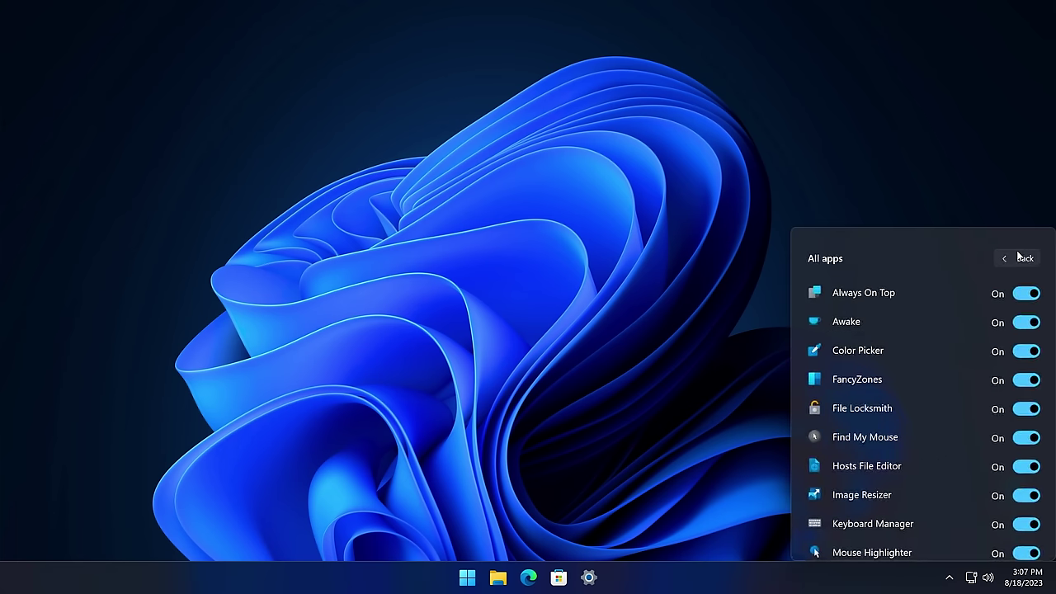
left_click(1023, 260)
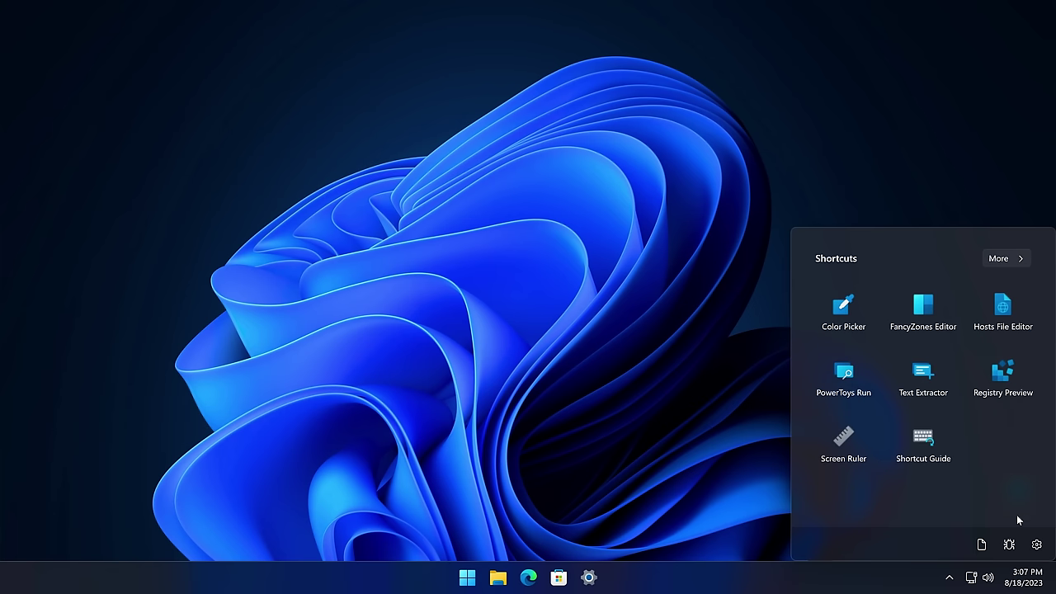
left_click(1033, 551)
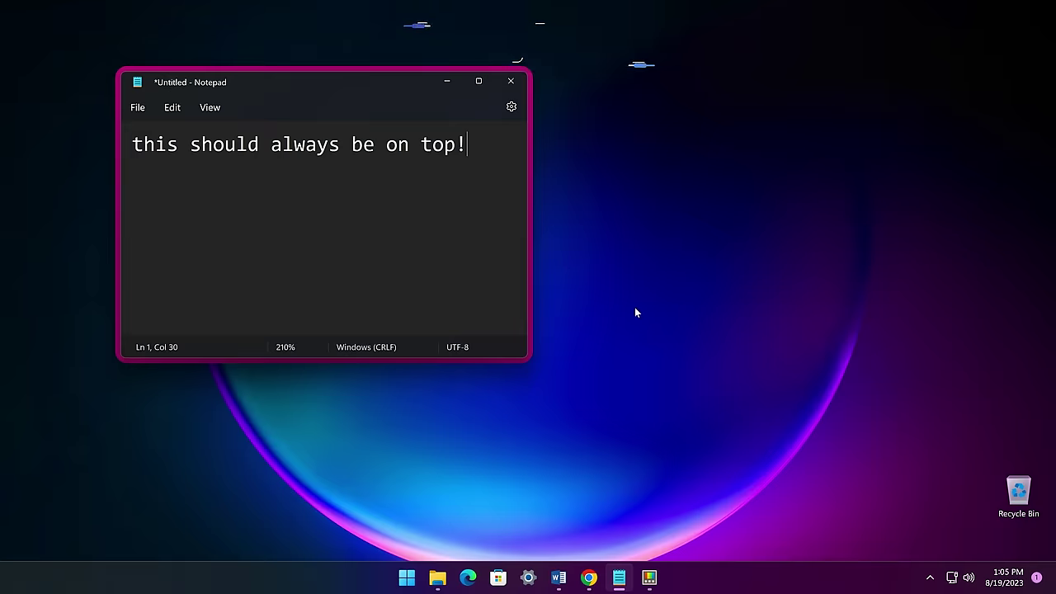
Open File Explorer, Chrome and Word behind the pinned Notepad and rearrange them
left_click(438, 577)
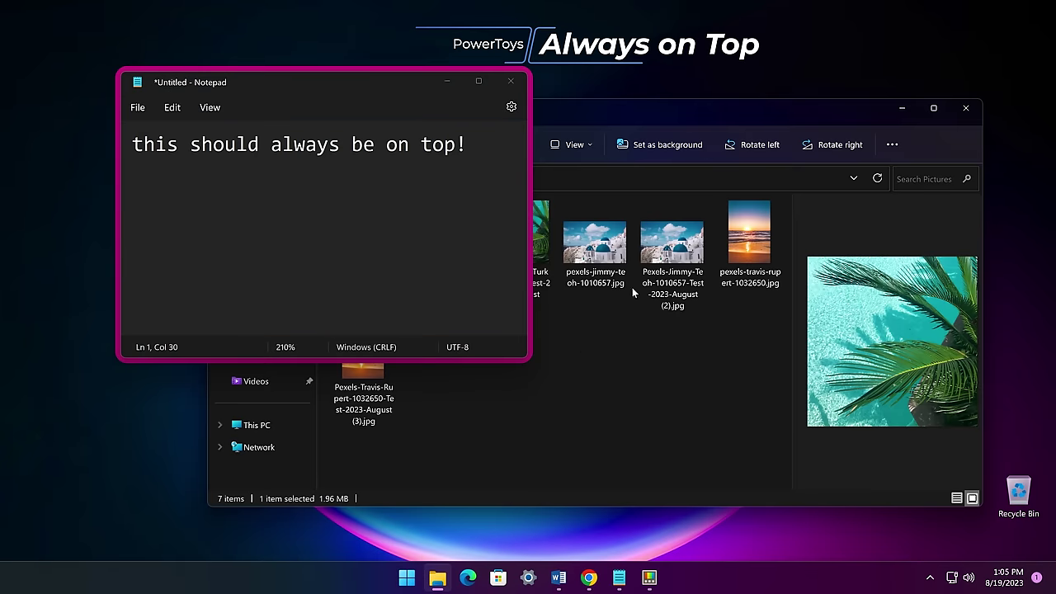
left_click_drag(685, 104, 574, 27)
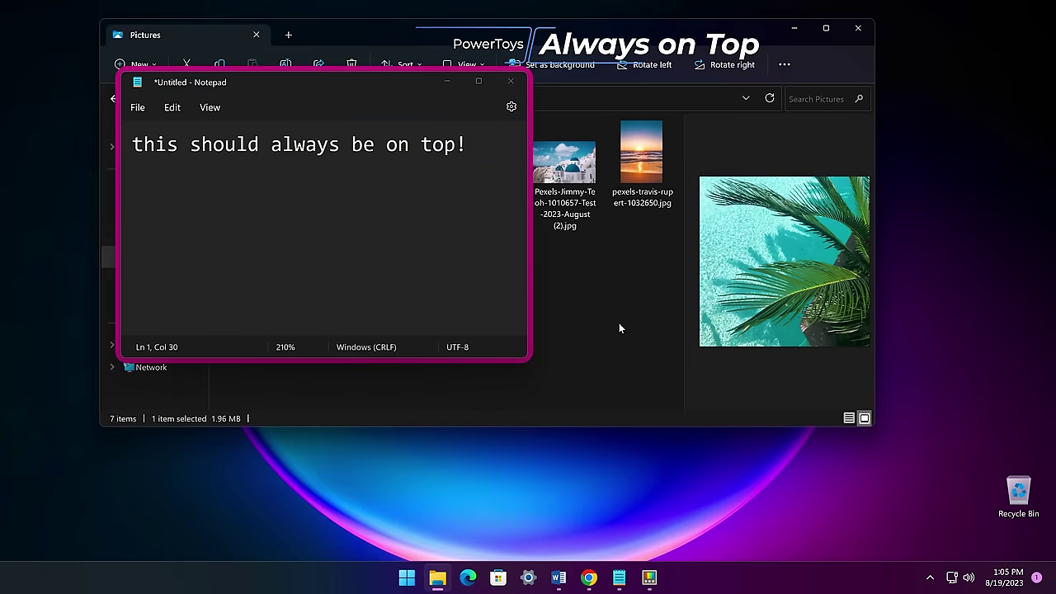
left_click(588, 578)
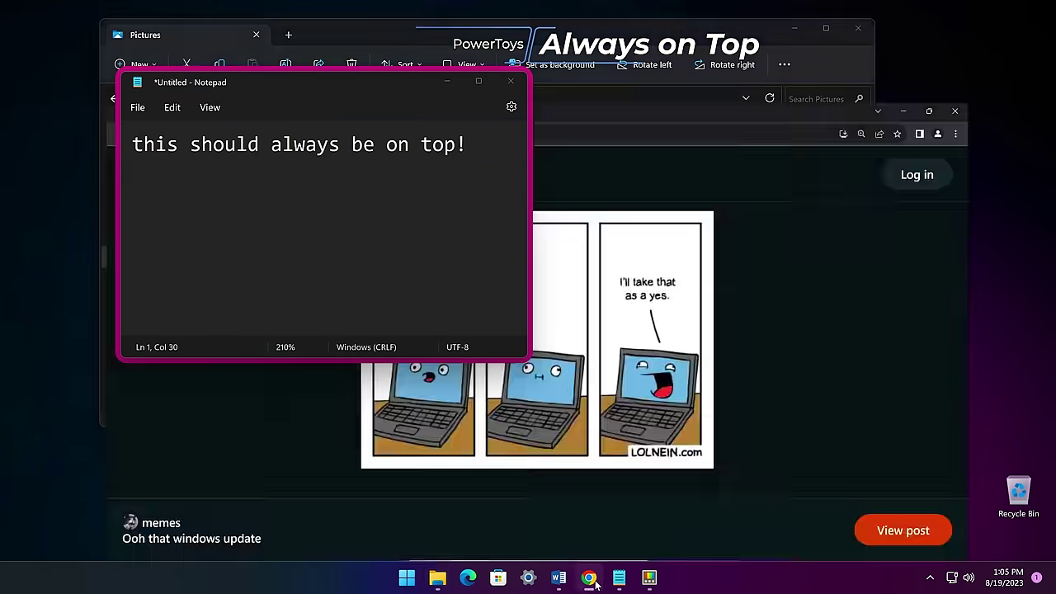
left_click_drag(671, 21, 739, 274)
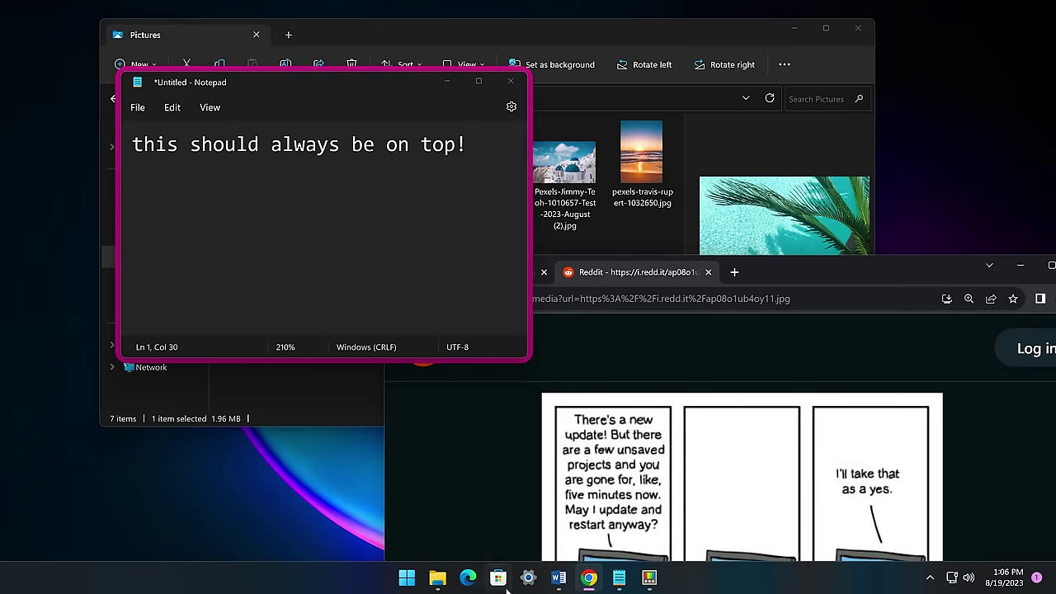
left_click(559, 577)
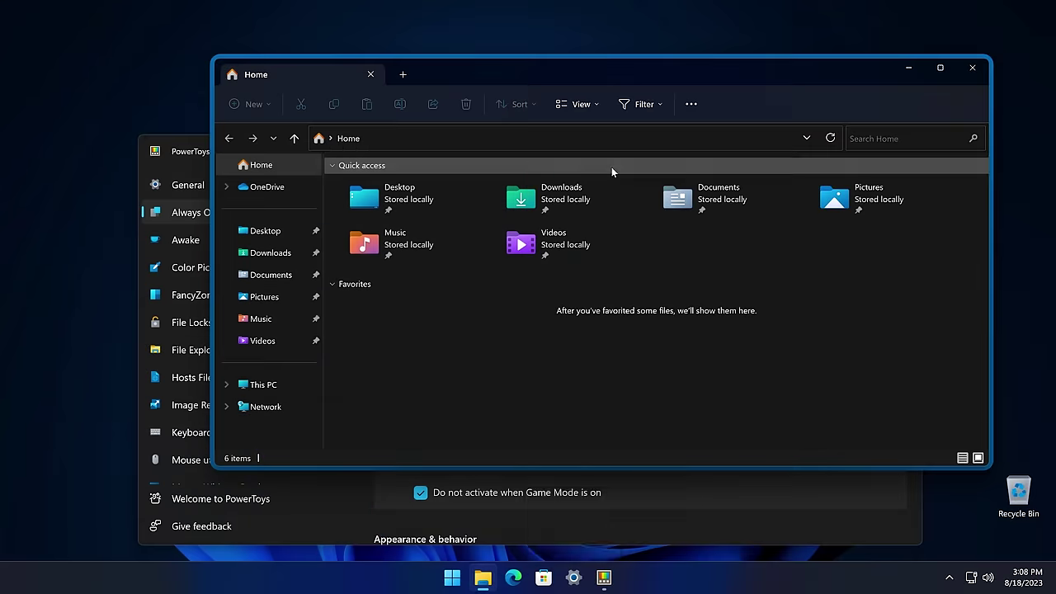
Pin Explorer always on top with Win+Ctrl+T, slide PowerToys Settings beneath it, then close Explorer
key("super+ctrl+t")
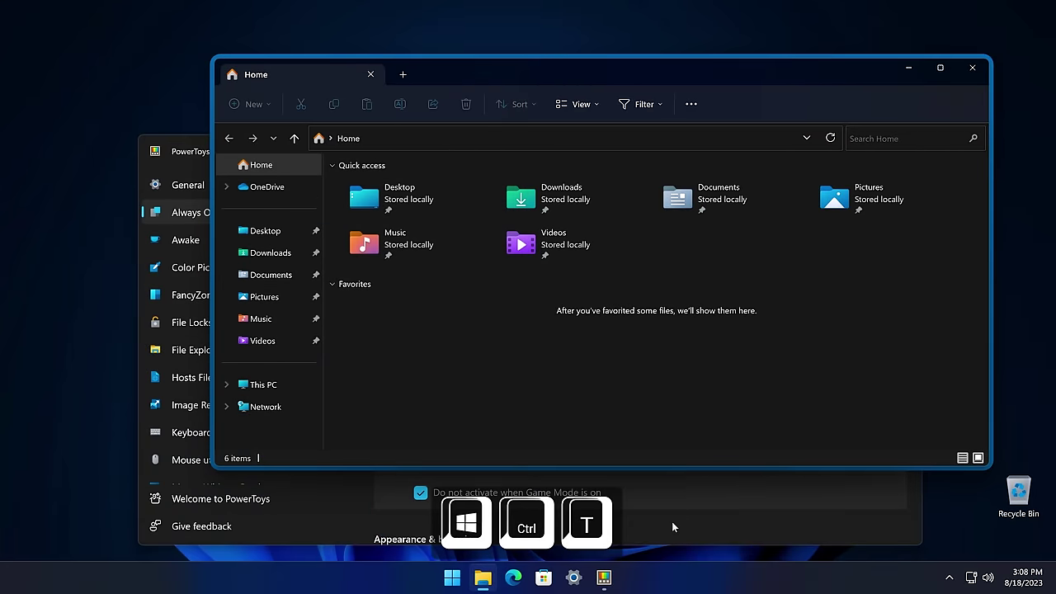
left_click(195, 154)
left_click_drag(180, 144, 152, 97)
mouse_move(441, 68)
left_mouse_down()
mouse_move(458, 66)
mouse_move(448, 69)
left_mouse_up()
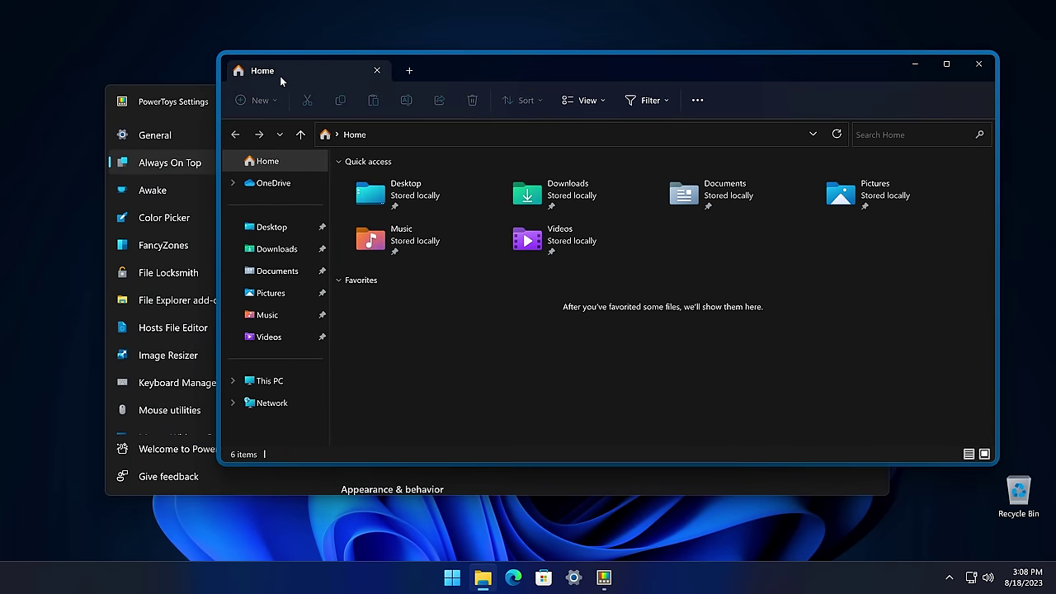
left_click(978, 64)
Set the Always On Top border colour mode to Custom with pink #CC3184
scroll(786, 301, "down", 3)
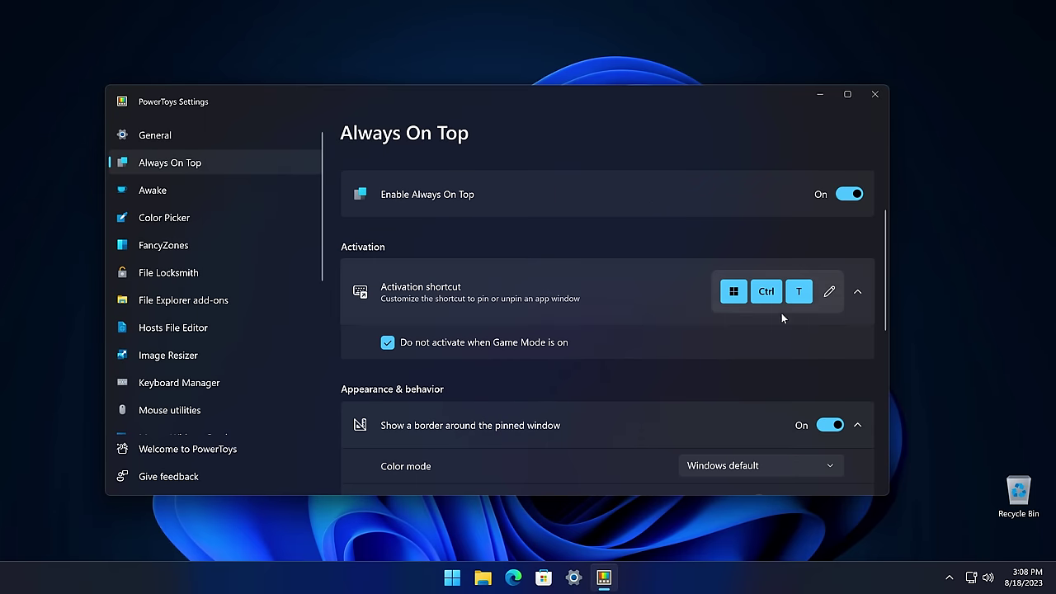
scroll(796, 363, "down", 1)
scroll(790, 372, "down", 1)
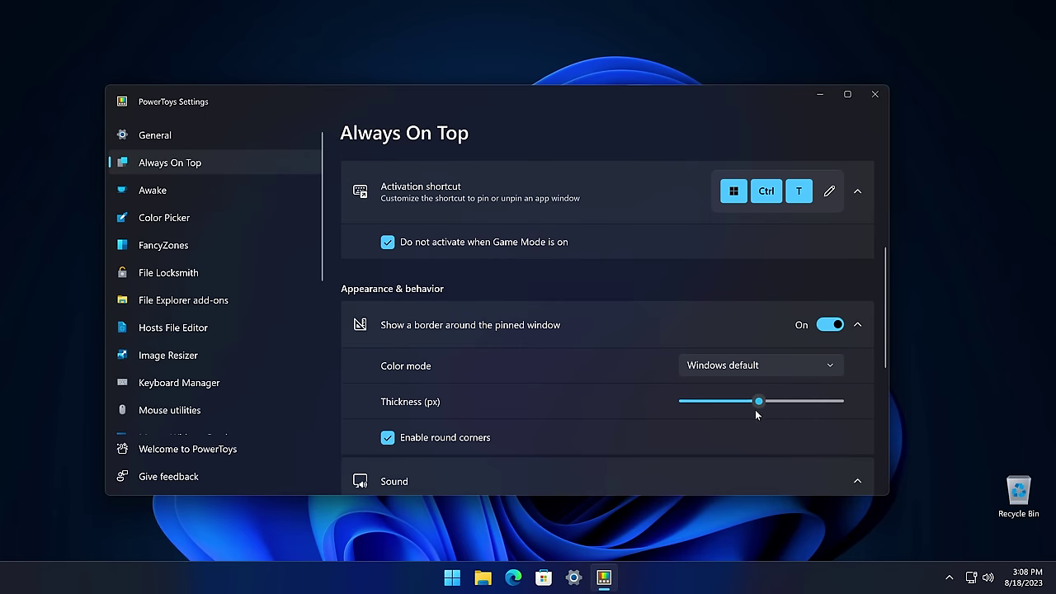
left_click(787, 363)
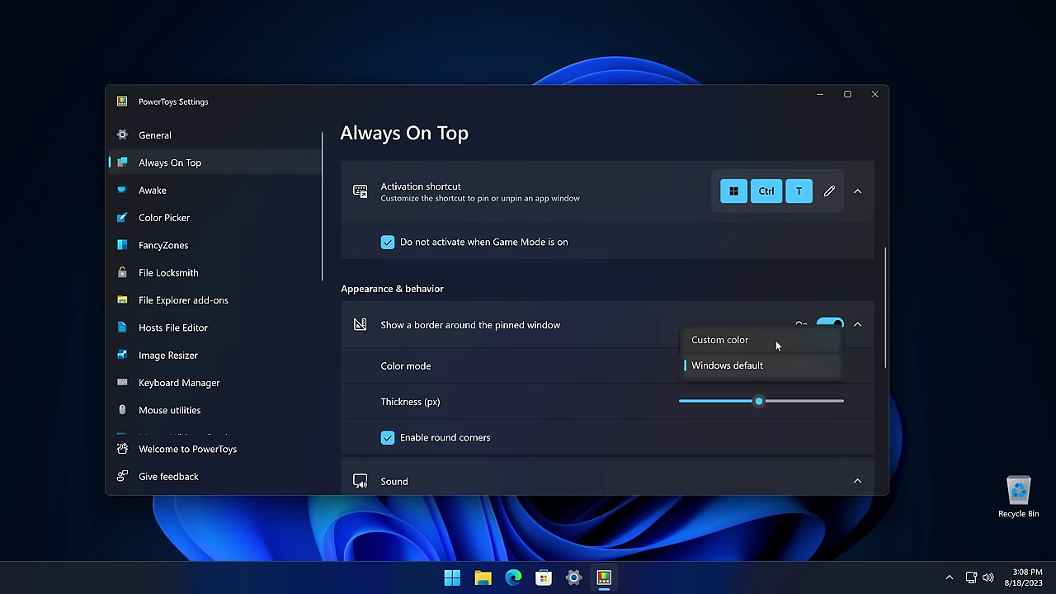
left_click(775, 340)
left_click(804, 401)
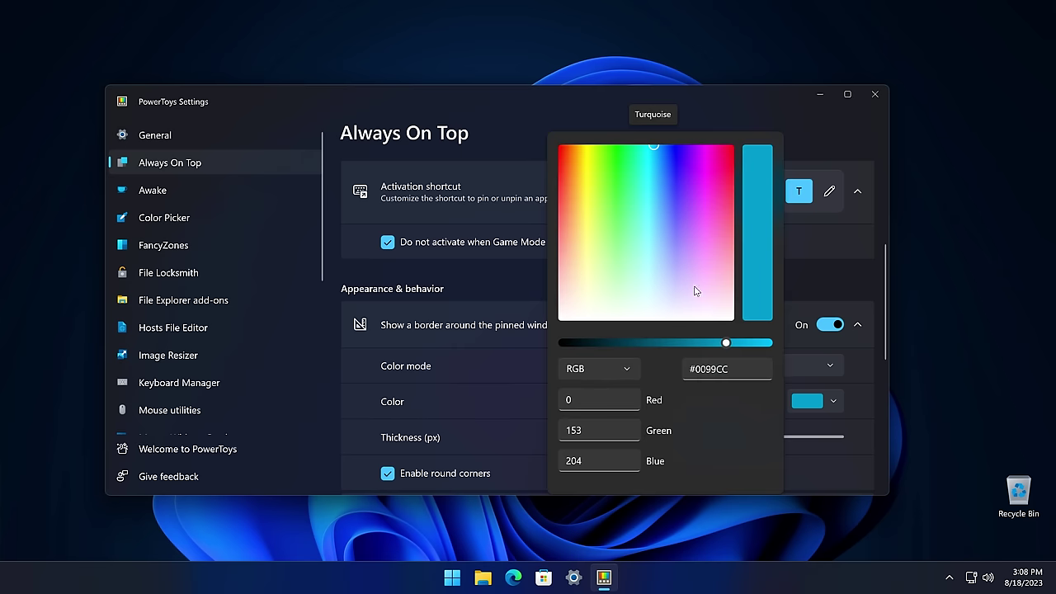
left_click(718, 188)
left_click(856, 301)
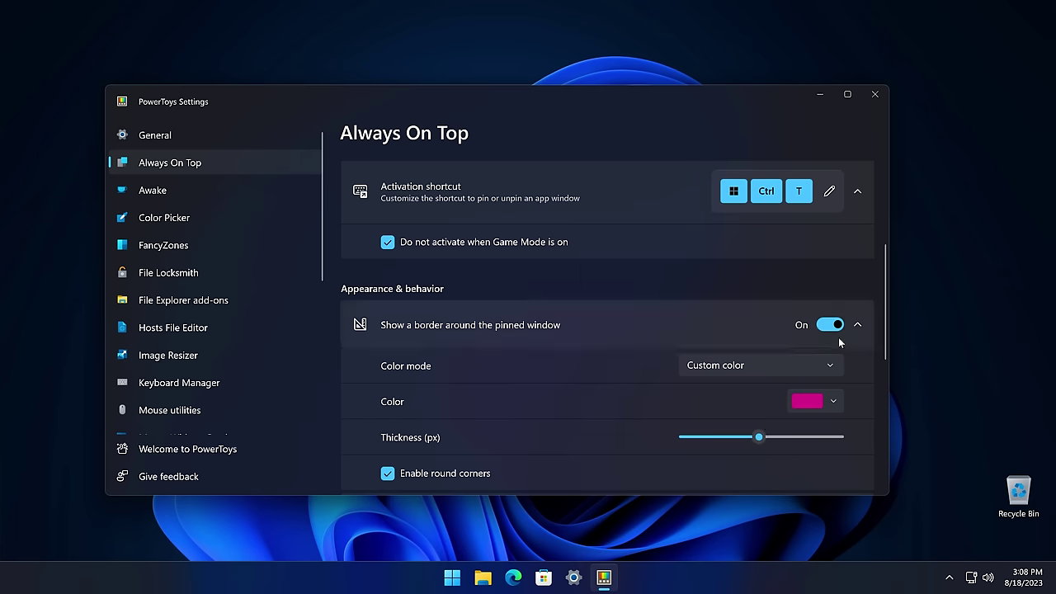
Keep rounded corners on, enable the sound when pinning a window, and begin adding excluded apps
scroll(776, 438, "down", 2)
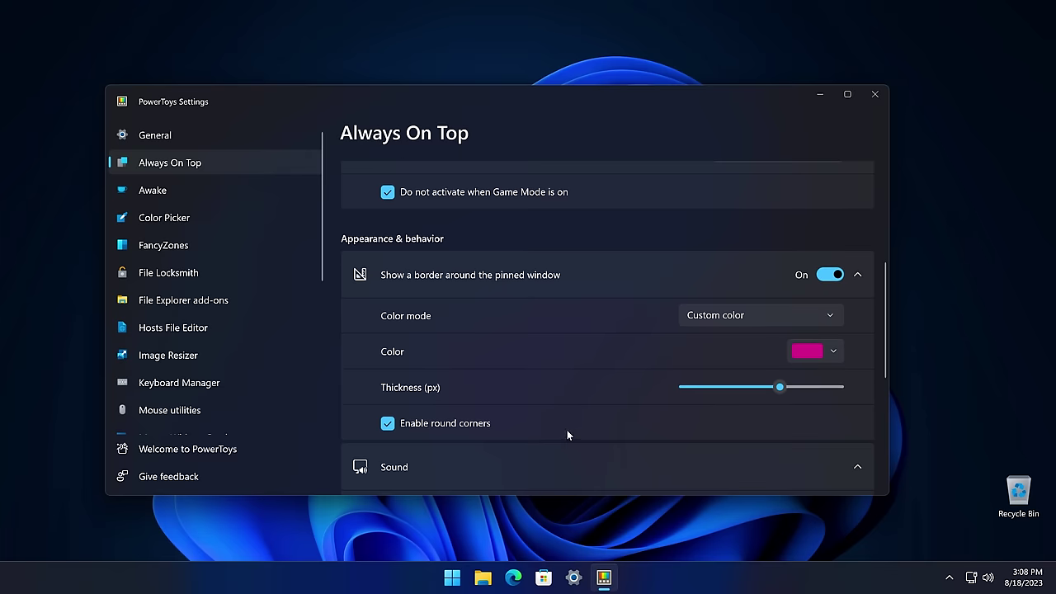
left_click(479, 426)
left_click(493, 424)
scroll(648, 396, "down", 1)
scroll(654, 402, "down", 5)
left_click(499, 359)
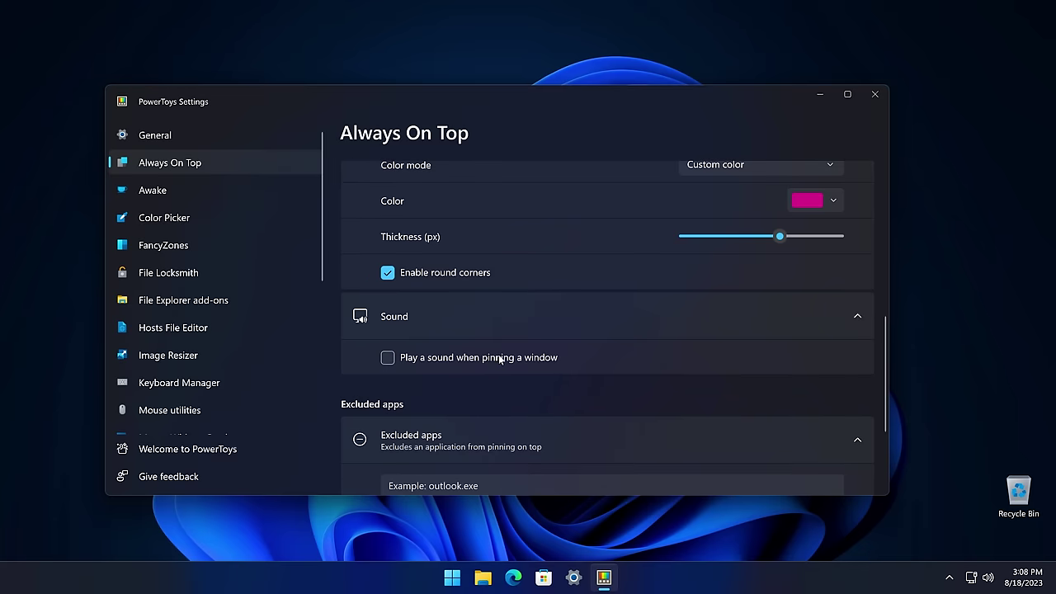
left_click(505, 359)
scroll(554, 359, "down", 5)
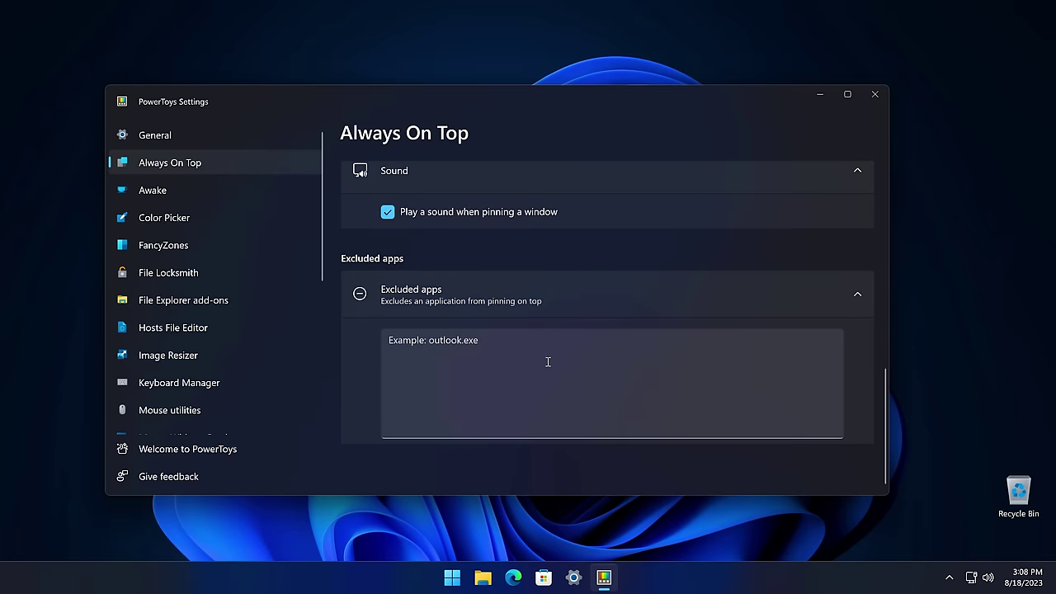
left_click(548, 360)
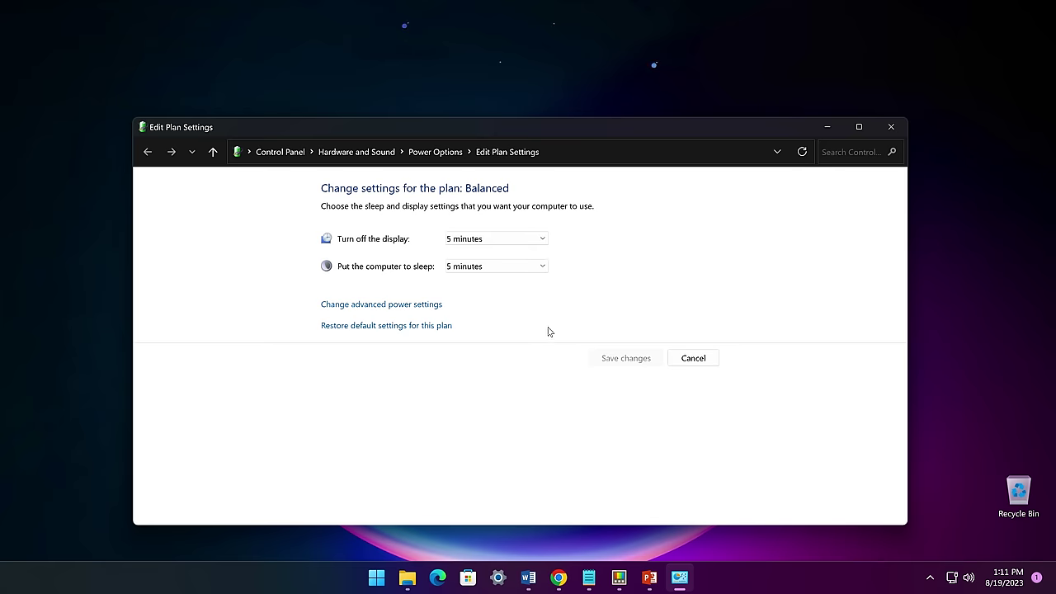
Check the advanced power settings unchanged and keep the sleep timeout at 5 minutes
left_click(394, 305)
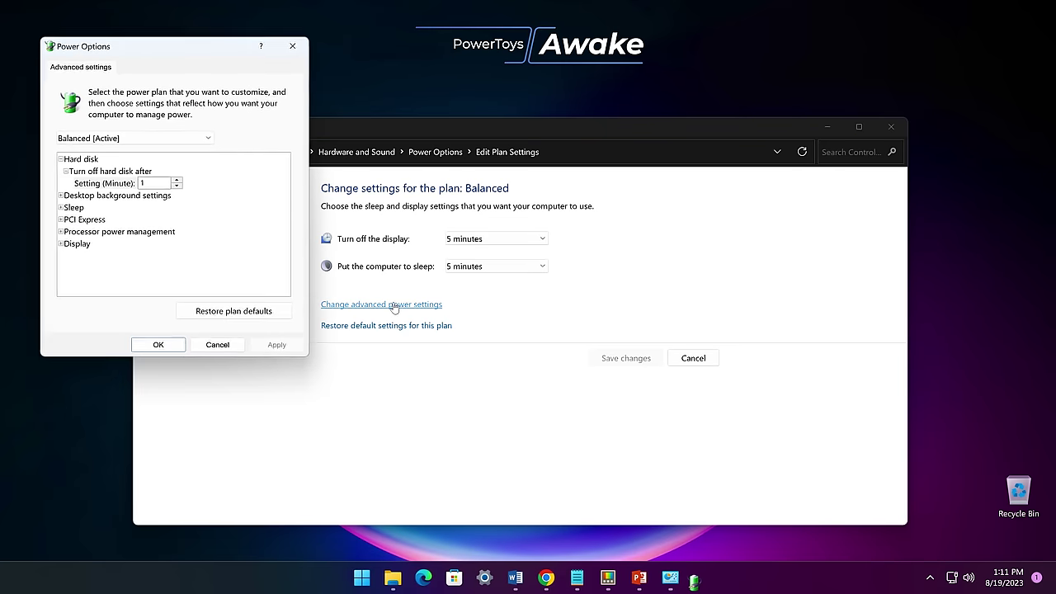
left_click(218, 346)
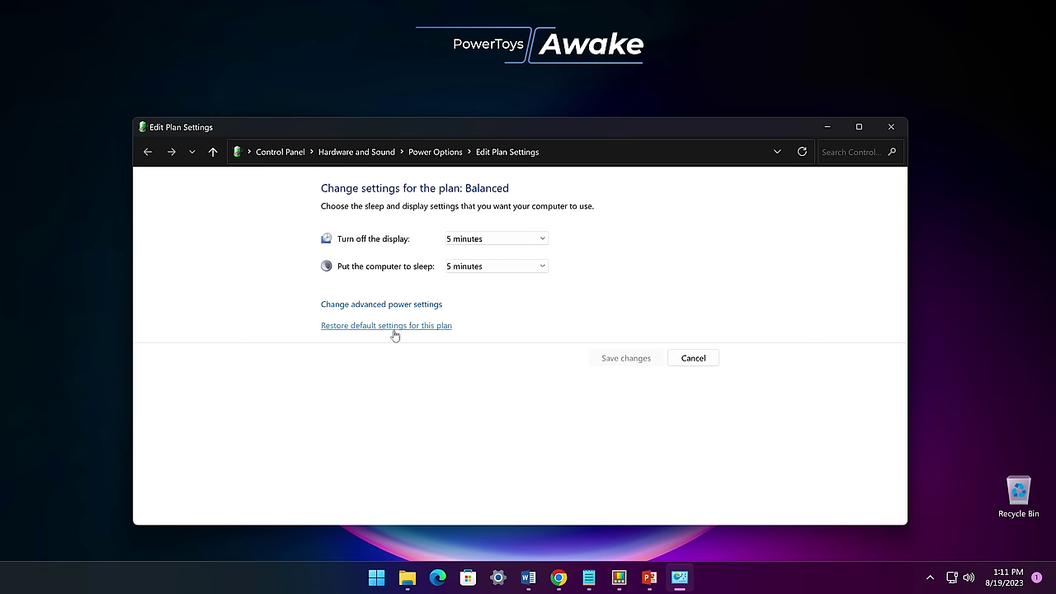
left_click(470, 267)
left_click(607, 273)
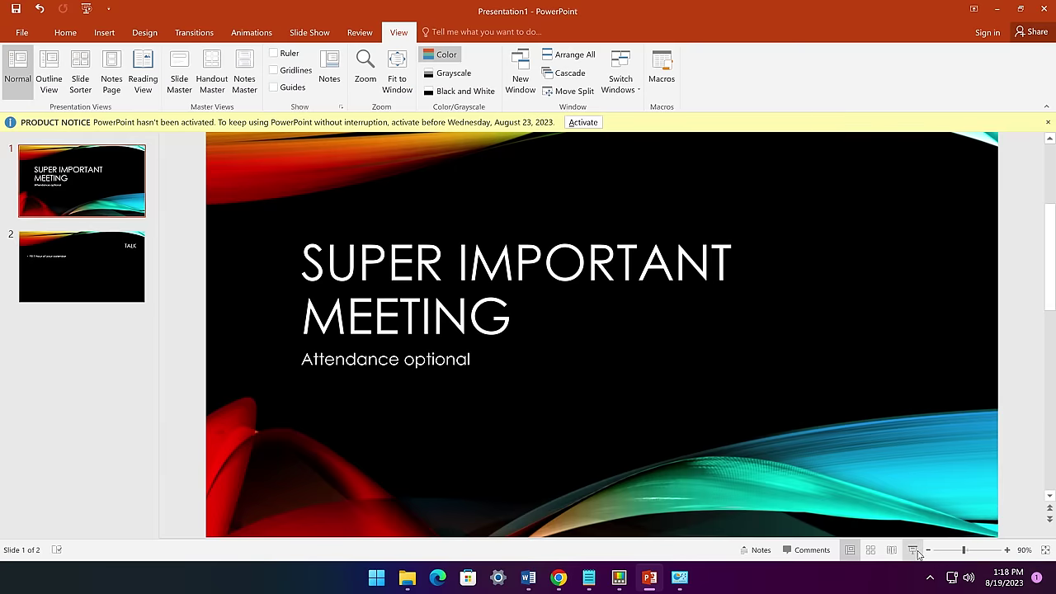
Start the slide show from slide 1 and advance to the Talk slide
left_click(914, 550)
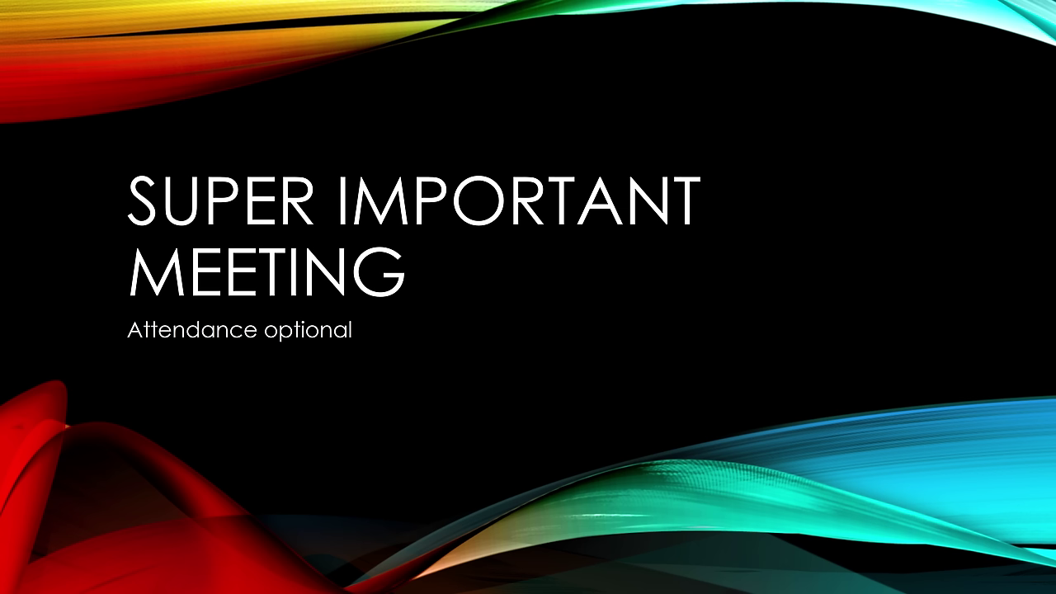
key("Right")
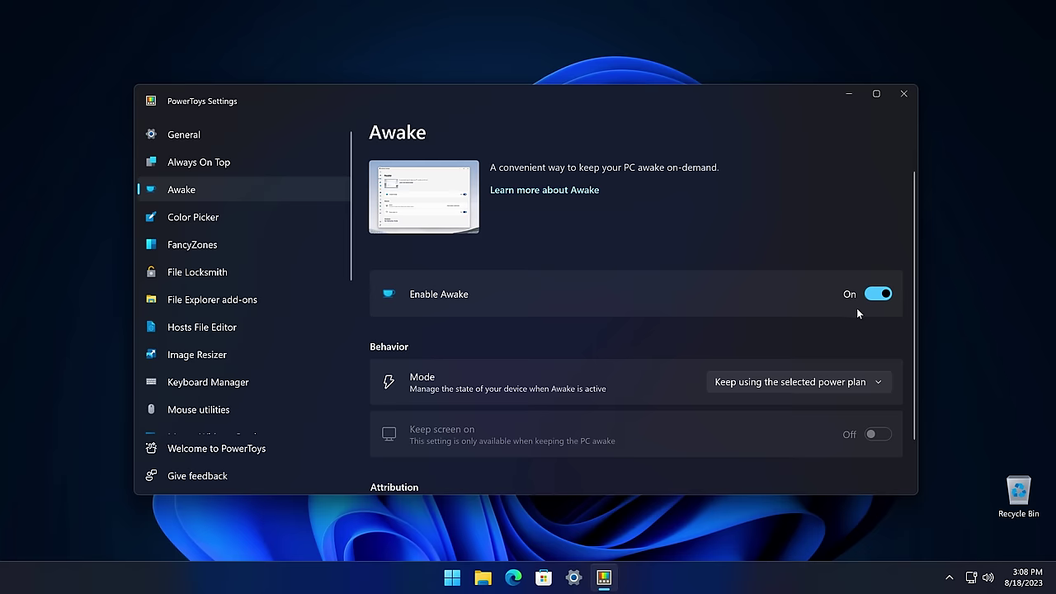
scroll(856, 308, "down", 2)
Try Awake's keep-indefinitely mode, toggling Keep screen on on and back off
left_click(843, 328)
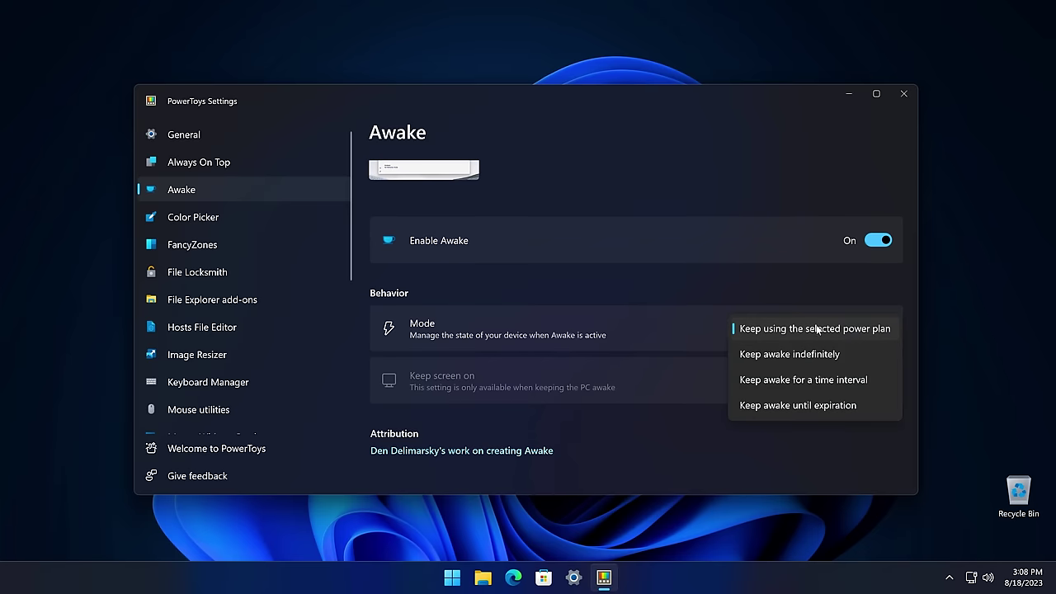
left_click(810, 354)
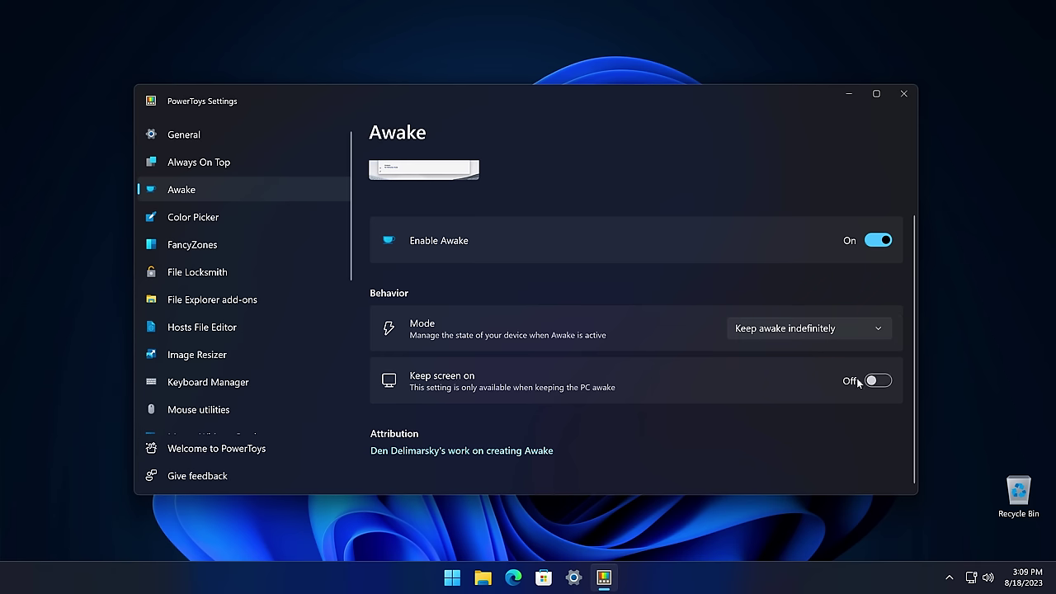
left_click(833, 338)
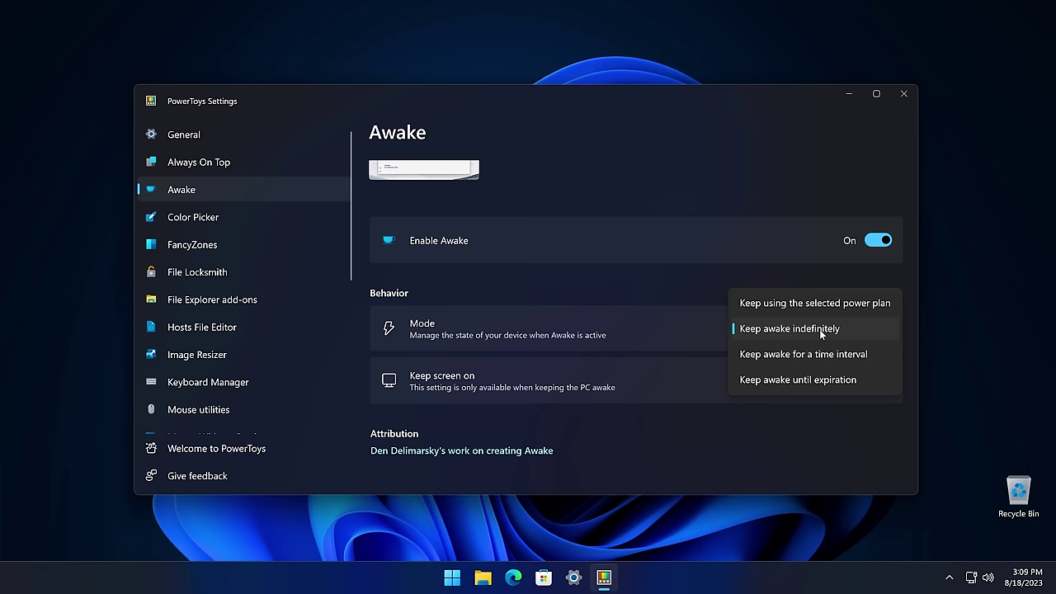
left_click(819, 329)
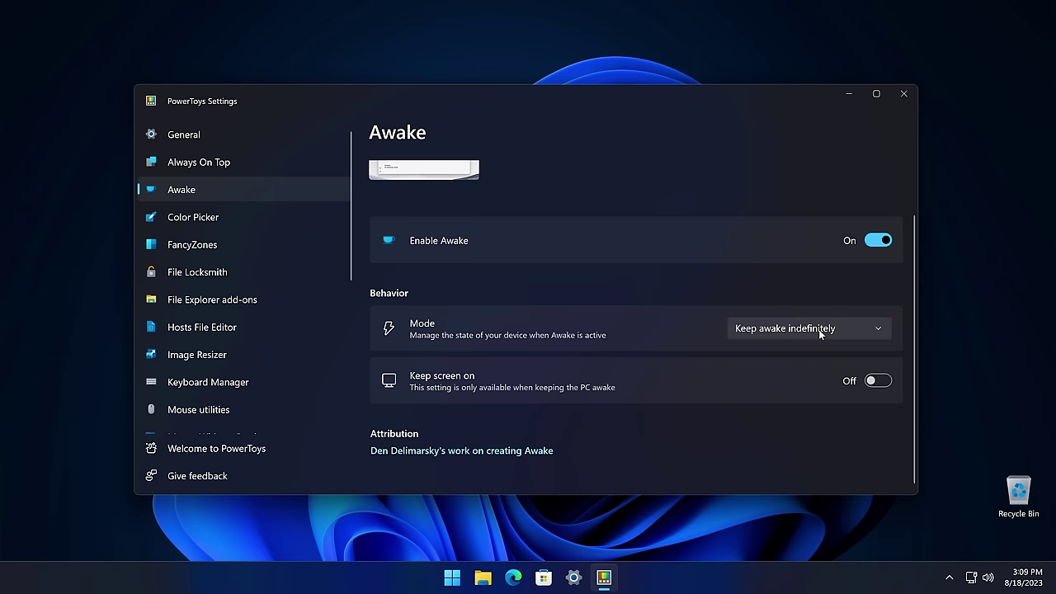
left_click(876, 386)
left_click(875, 387)
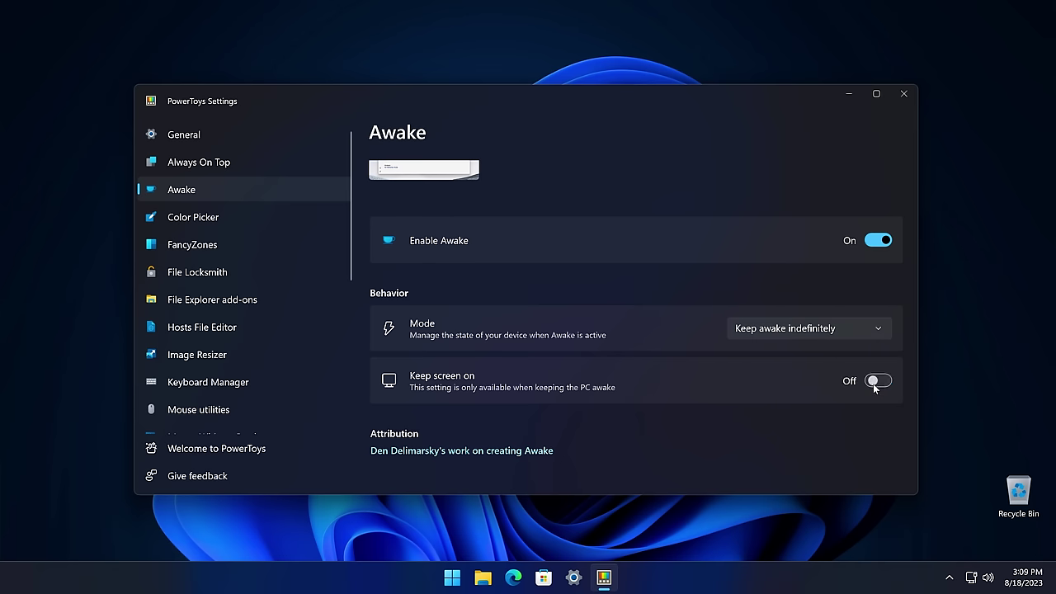
Switch Awake to a 3-hour interval with the screen kept on
left_click(833, 330)
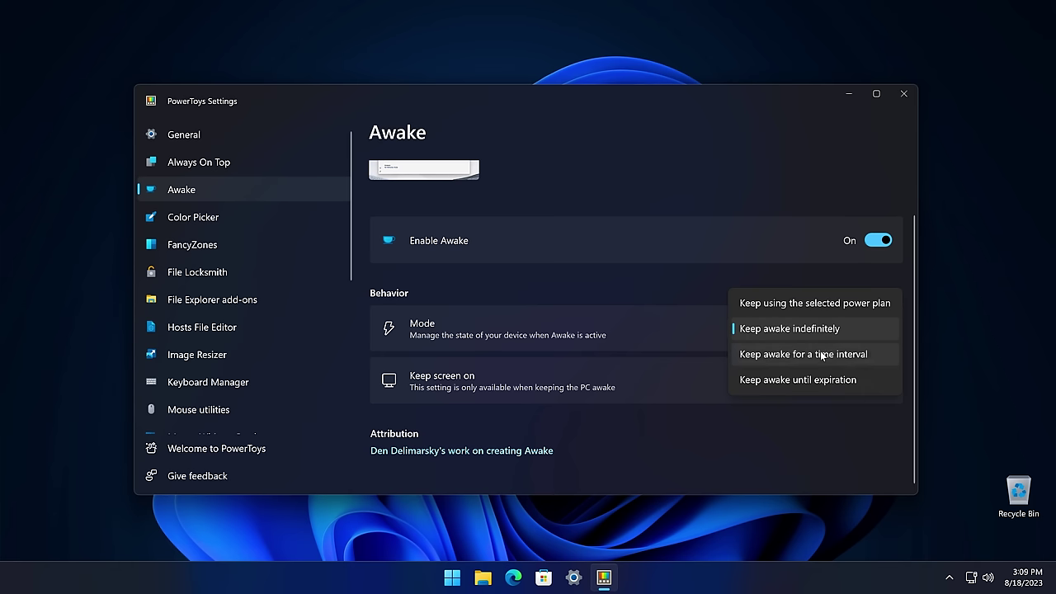
left_click(821, 356)
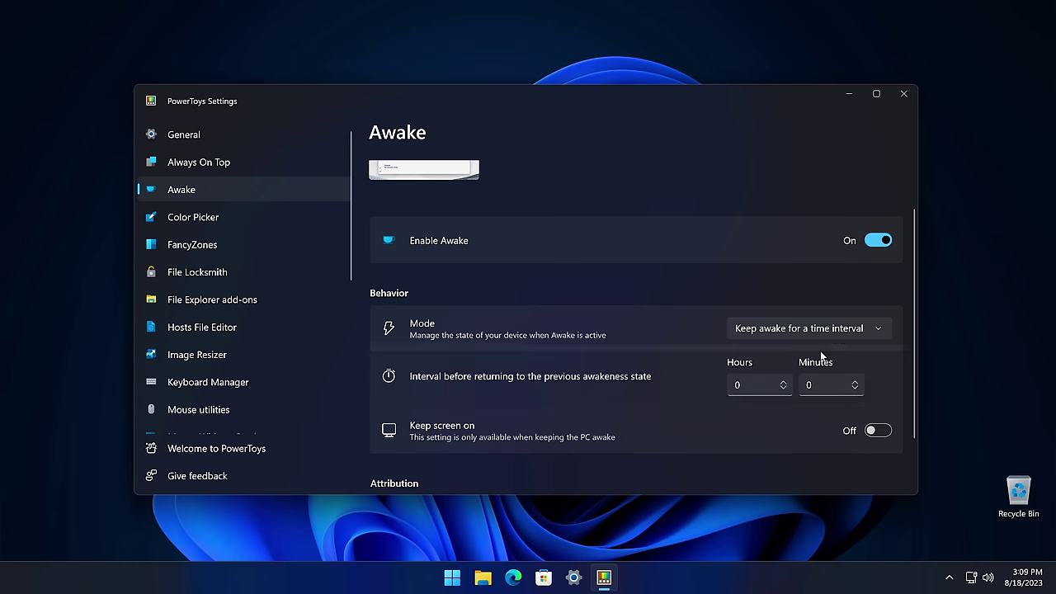
left_click(783, 396)
left_click(795, 386)
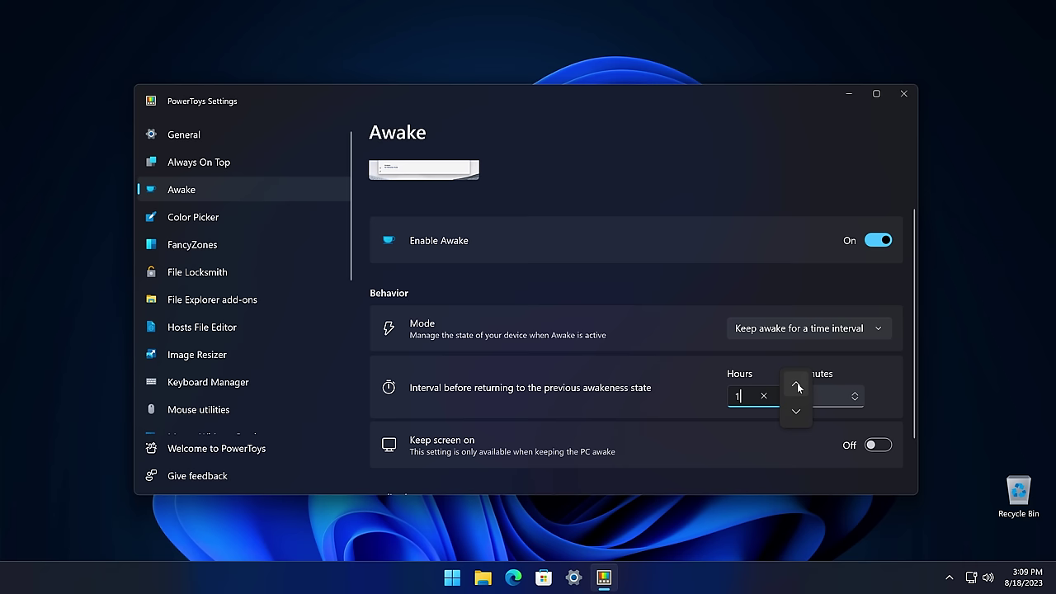
left_click(796, 386)
left_click(872, 383)
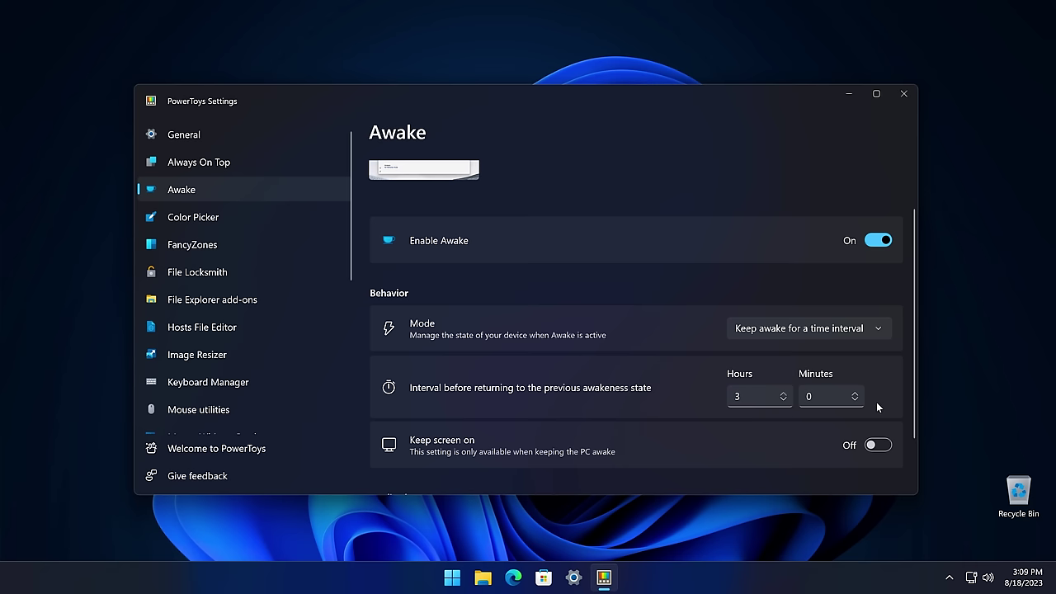
left_click(873, 445)
scroll(913, 426, "down", 2)
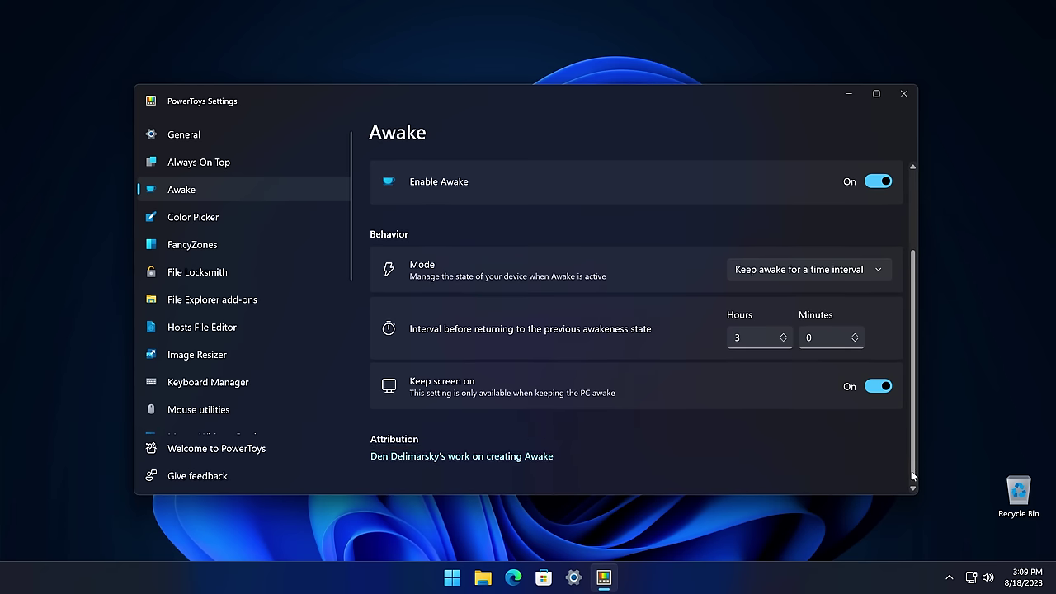
Set Awake to keep awake until expiration with end date August 19, 2024
left_click(830, 274)
left_click(826, 291)
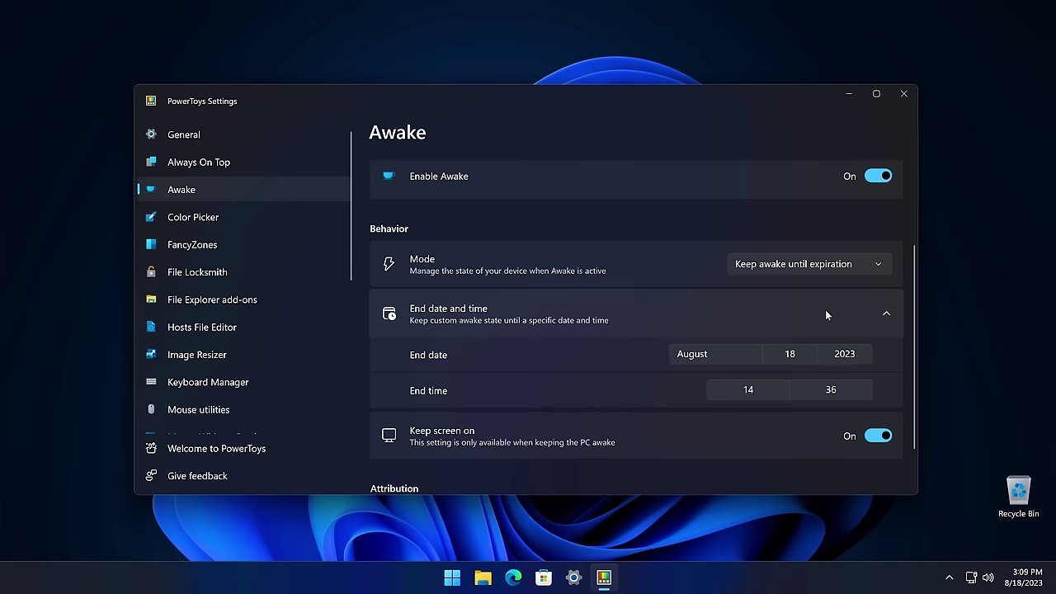
left_click(743, 355)
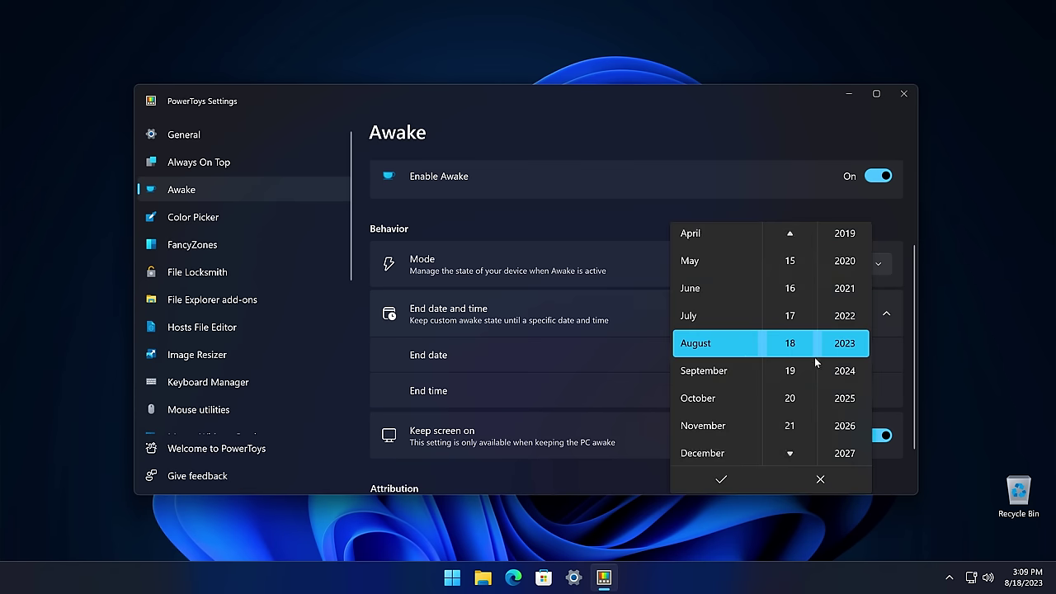
left_click(789, 370)
left_click(845, 372)
left_click(738, 479)
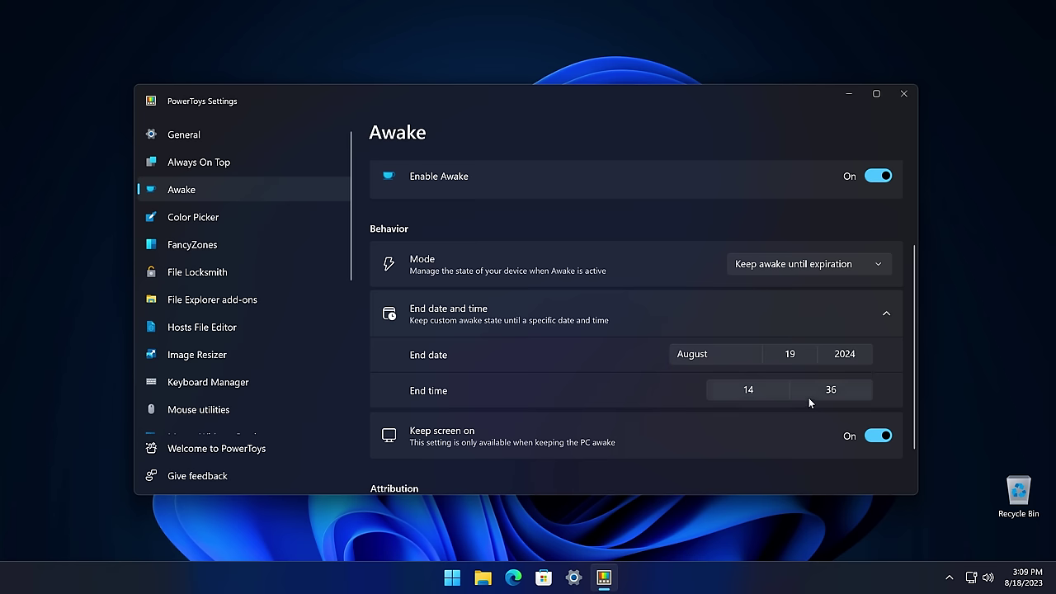
left_click(753, 386)
scroll(749, 367, "down", 1)
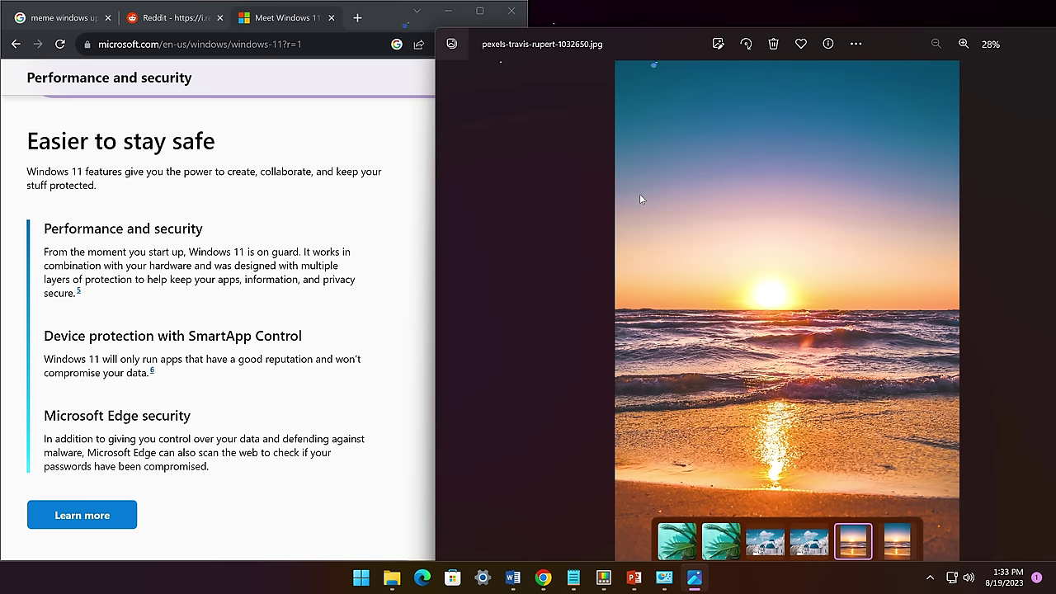
key("super+shift+c")
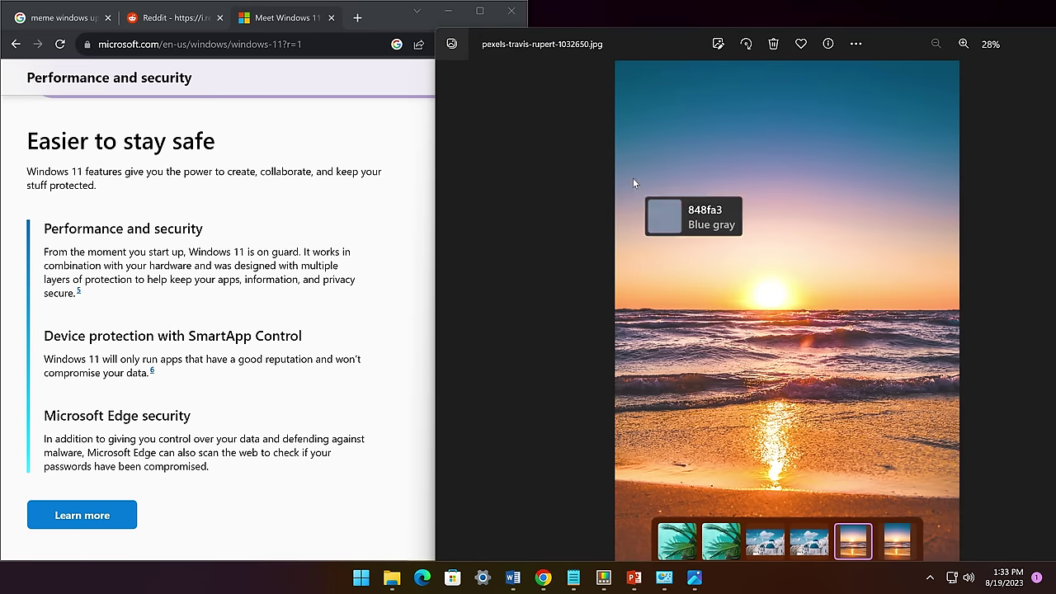
Pick the sky blue 3e6c8d from the beach photo and increase its saturation
left_click(632, 137)
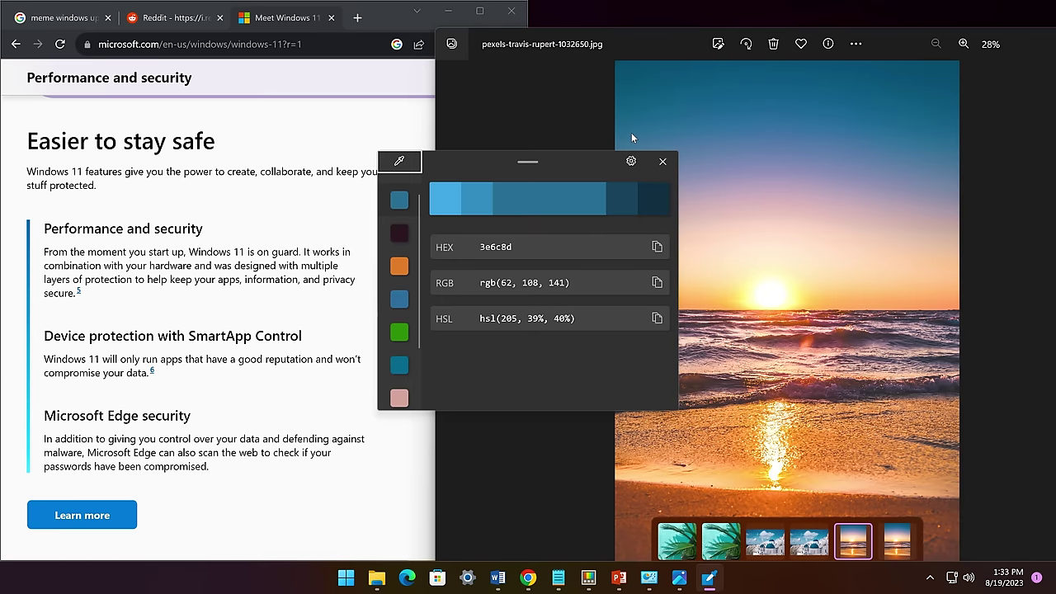
left_click(537, 203)
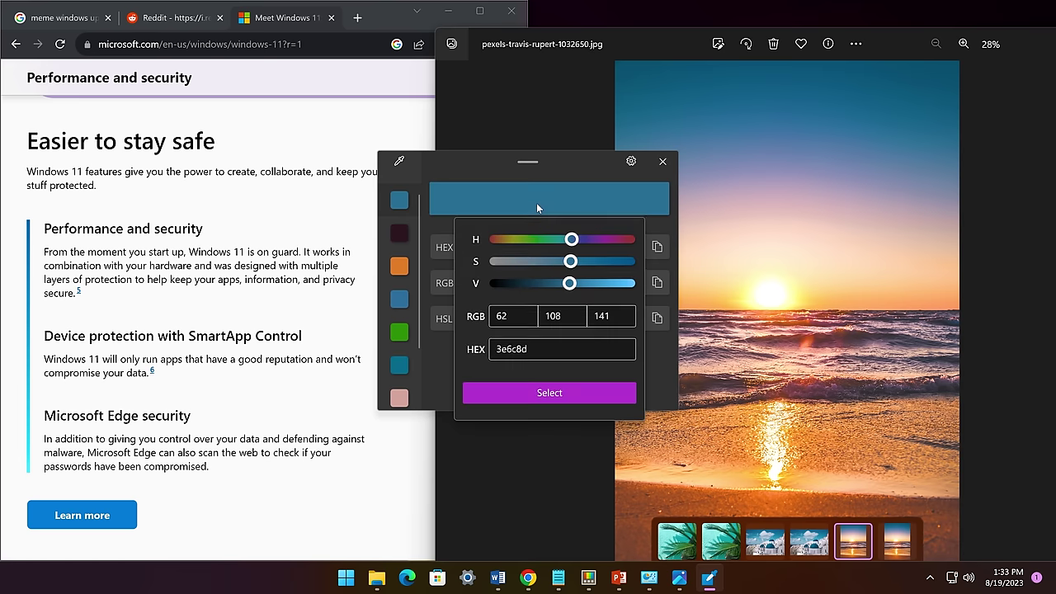
left_click_drag(570, 261, 607, 262)
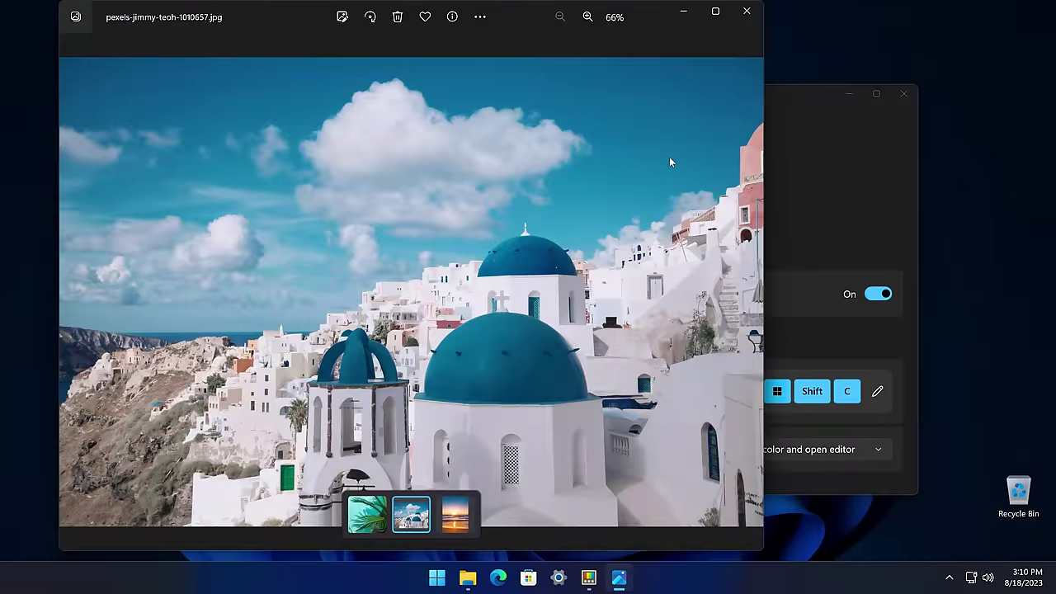
key("super+shift+c")
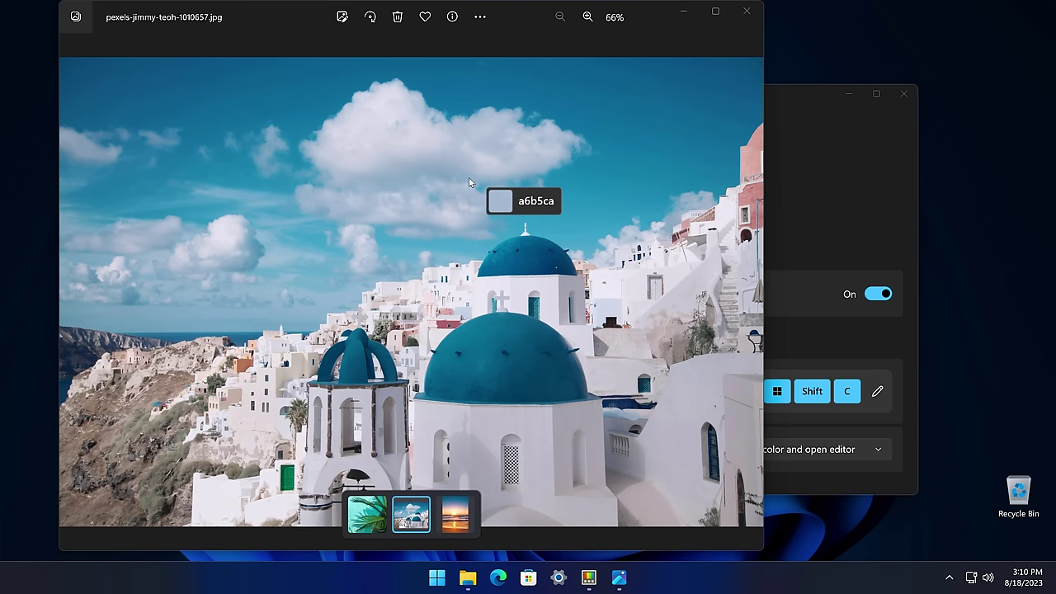
Pick the building's pink cfa59c, then keep activation behavior as 'Pick a color and open editor'
left_click(749, 151)
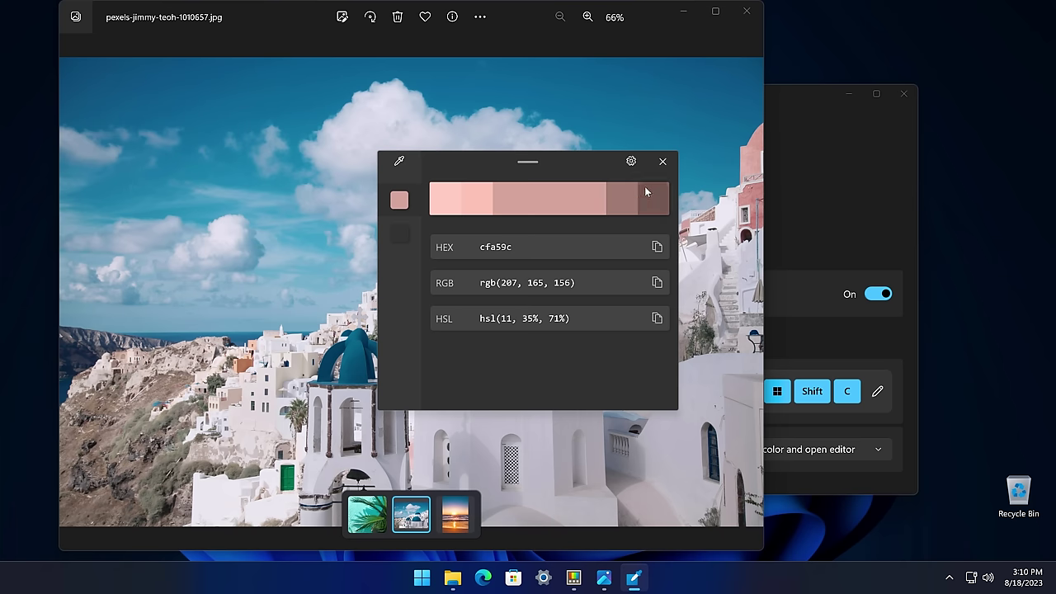
left_click(663, 161)
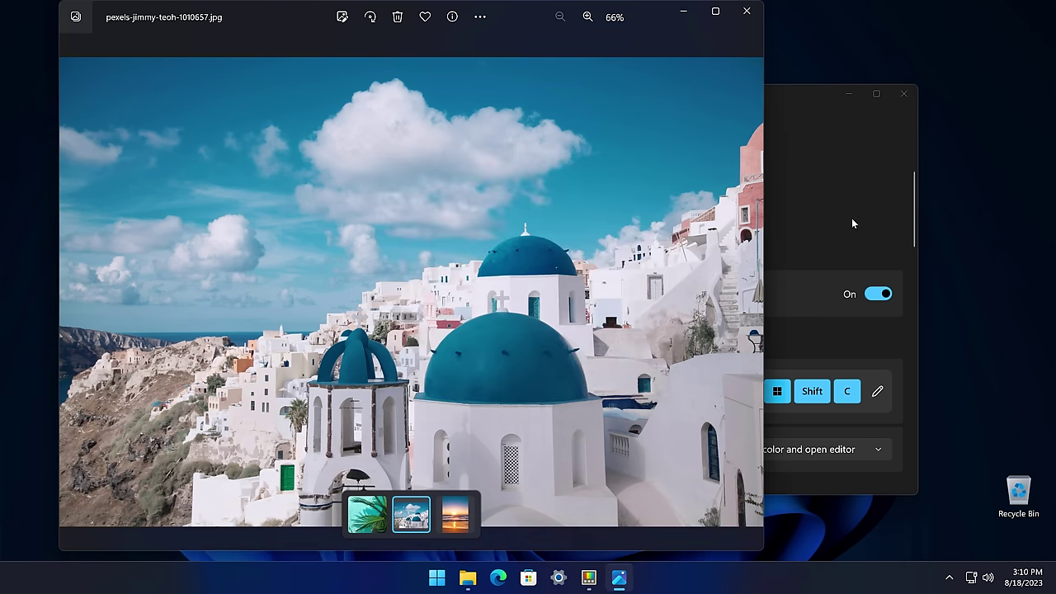
left_click(854, 223)
scroll(857, 231, "down", 3)
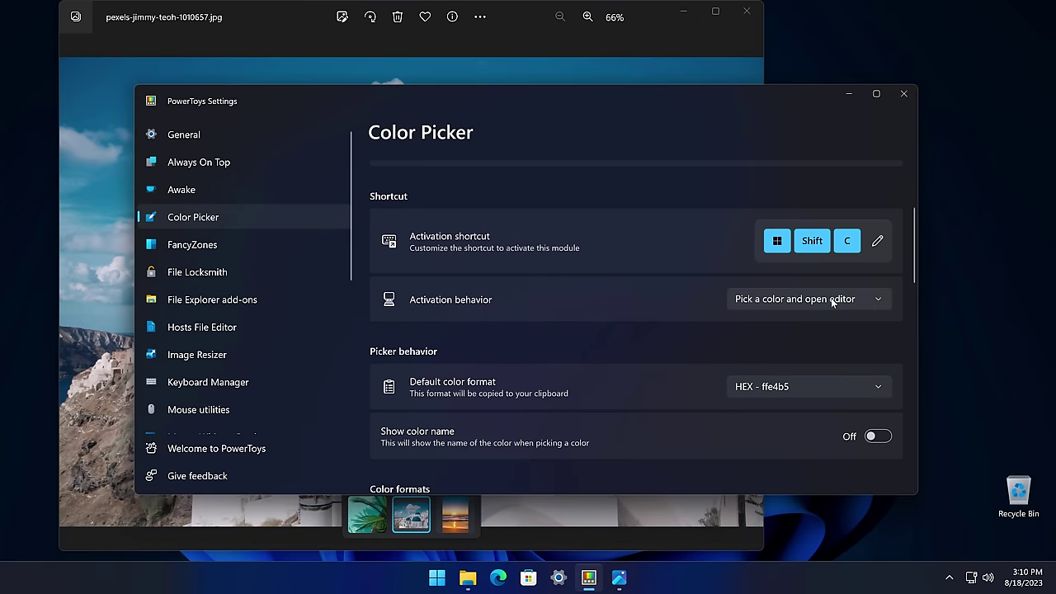
left_click(832, 302)
scroll(781, 341, "down", 1)
left_click(566, 76)
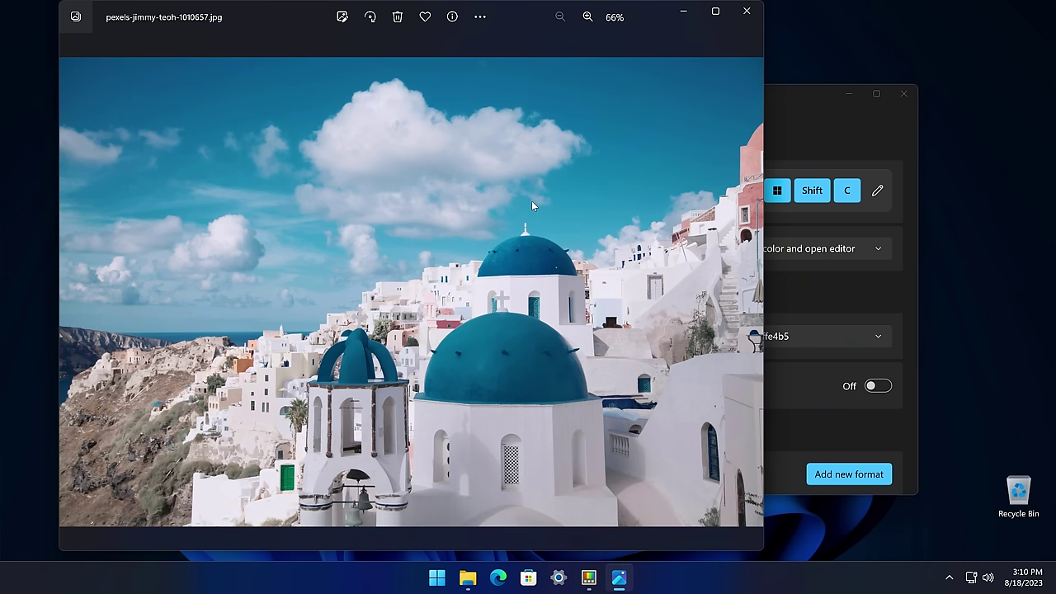
Pick the dome blue 15688a, shift its hue to green 2d8a14, and copy rgb(45, 138, 20)
key("super+shift+c")
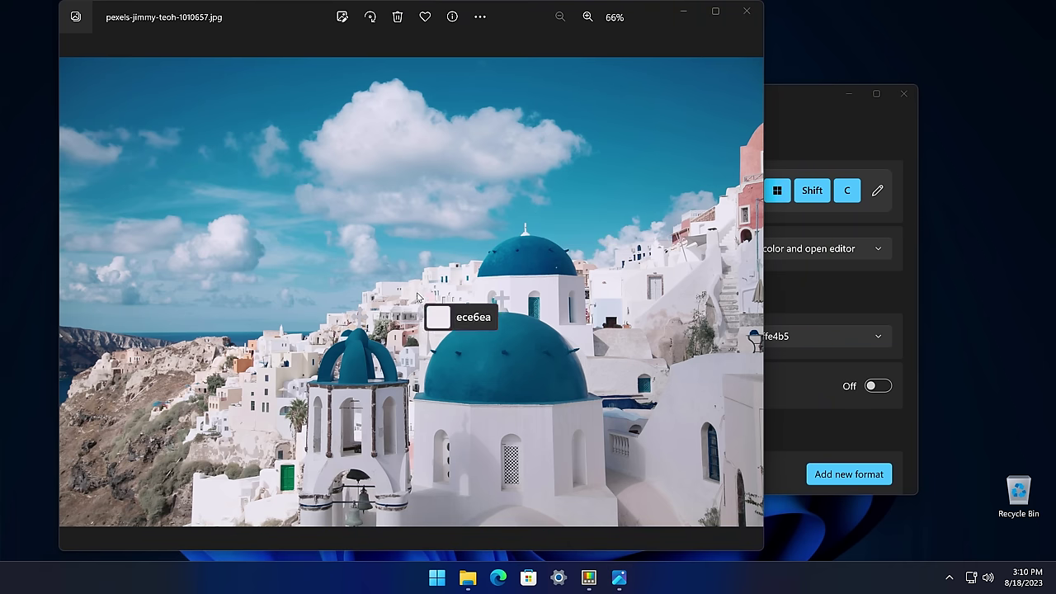
left_click(480, 347)
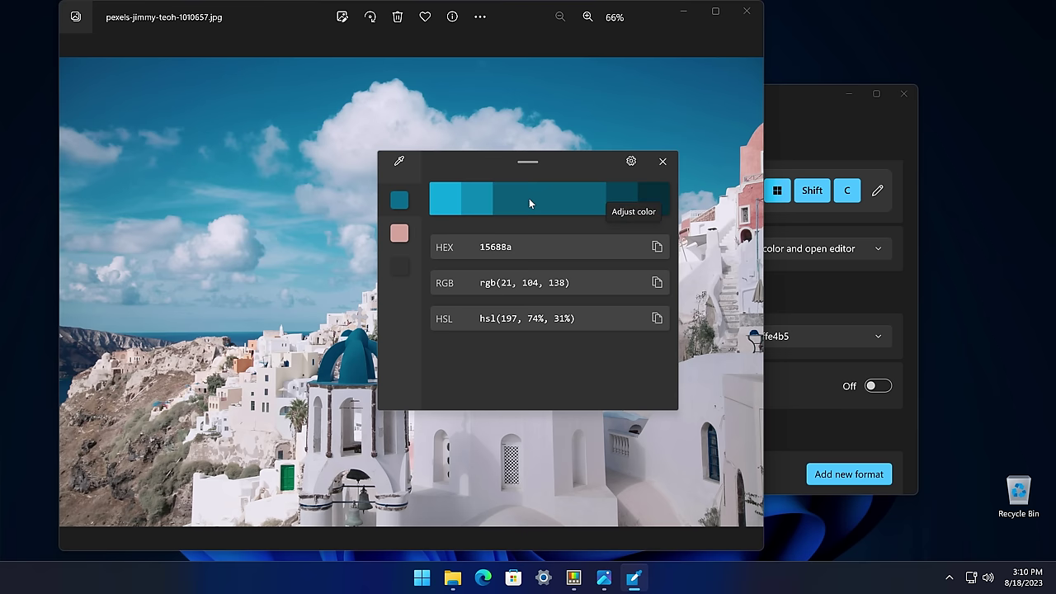
left_click(400, 235)
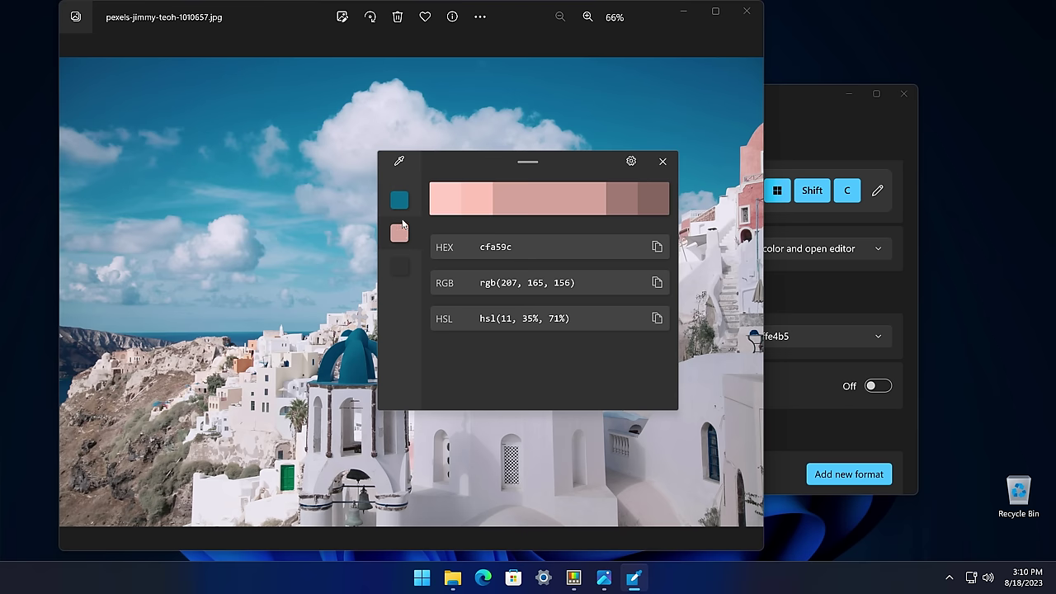
left_click(401, 205)
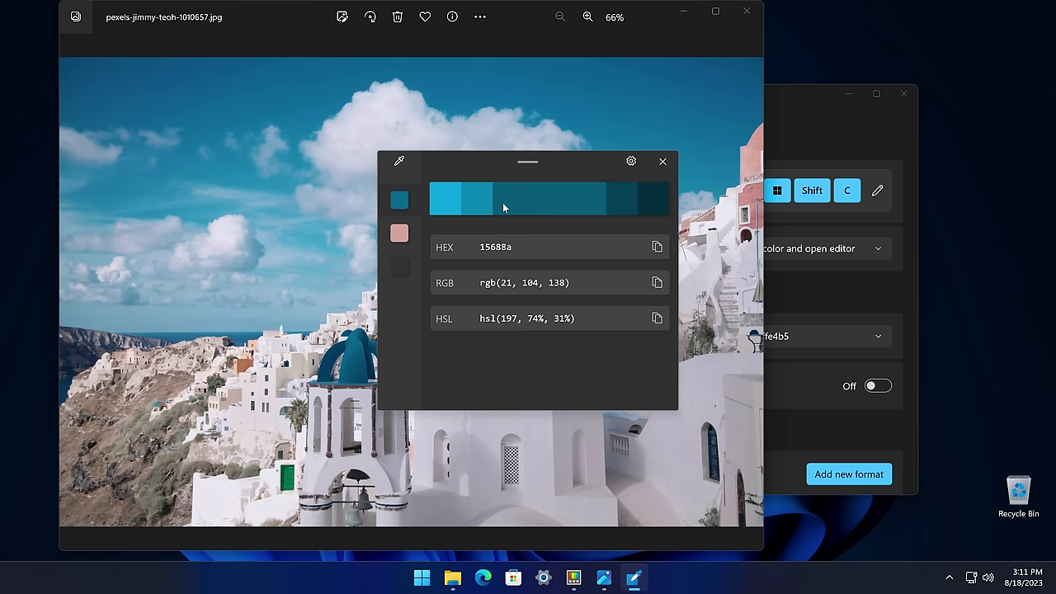
left_click(552, 203)
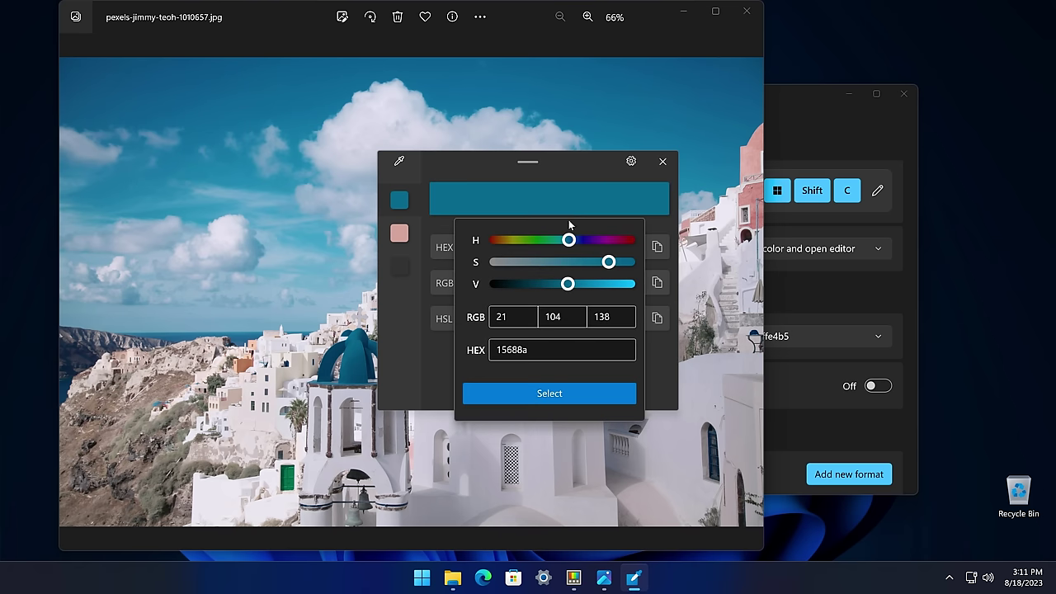
left_click_drag(567, 240, 533, 241)
left_click(541, 393)
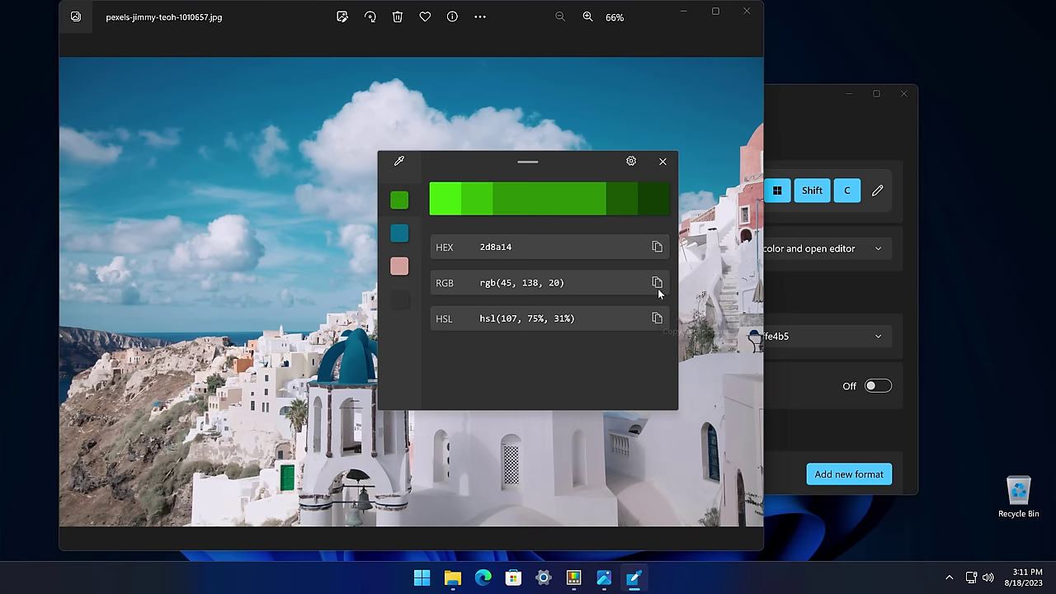
left_click(661, 251)
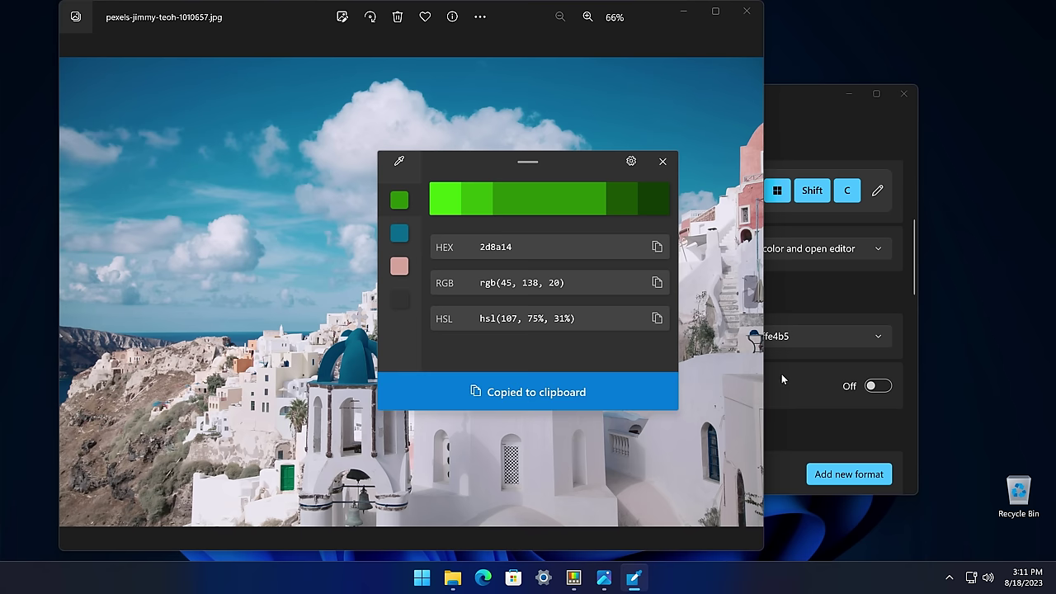
left_click(817, 416)
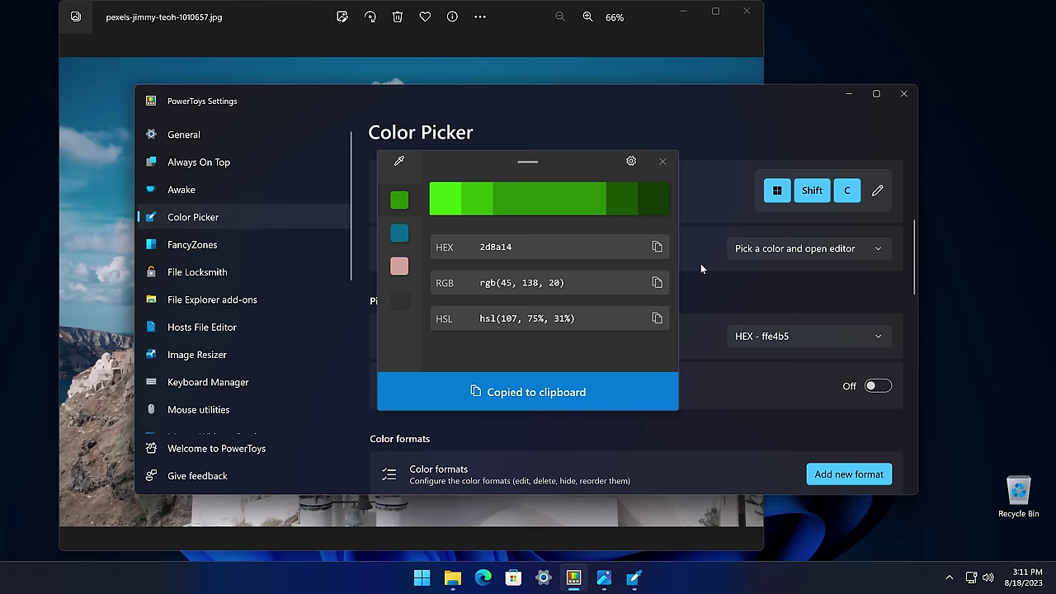
Close the colour editor and switch Color Picker's Show color name on
left_click(662, 161)
scroll(833, 314, "down", 1)
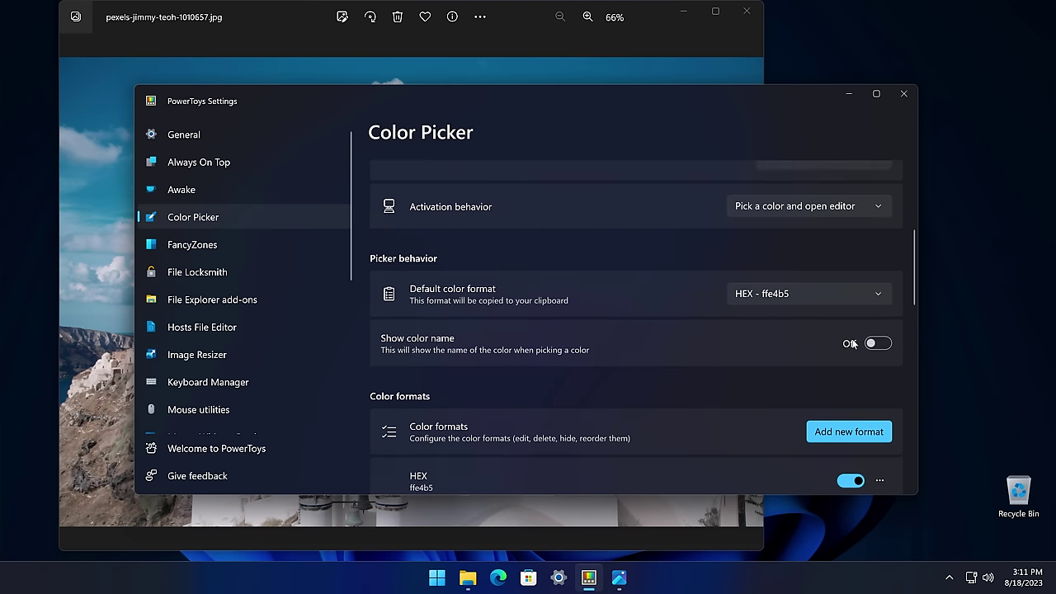
scroll(850, 345, "down", 1)
left_click(875, 286)
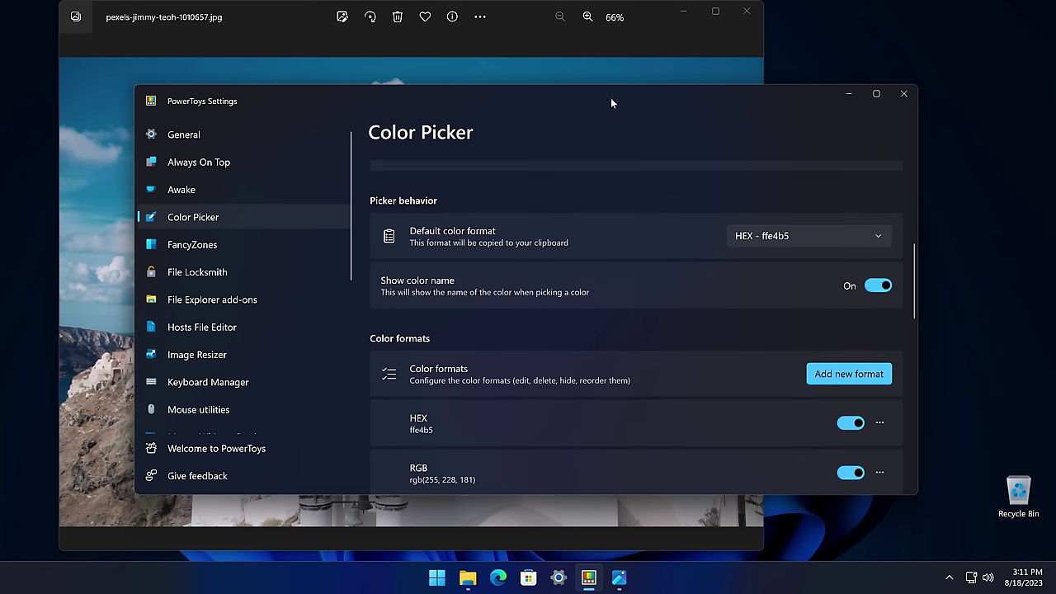
Pick colours over the Santorini photo, then drag File Explorer into a snap layout
left_click(595, 70)
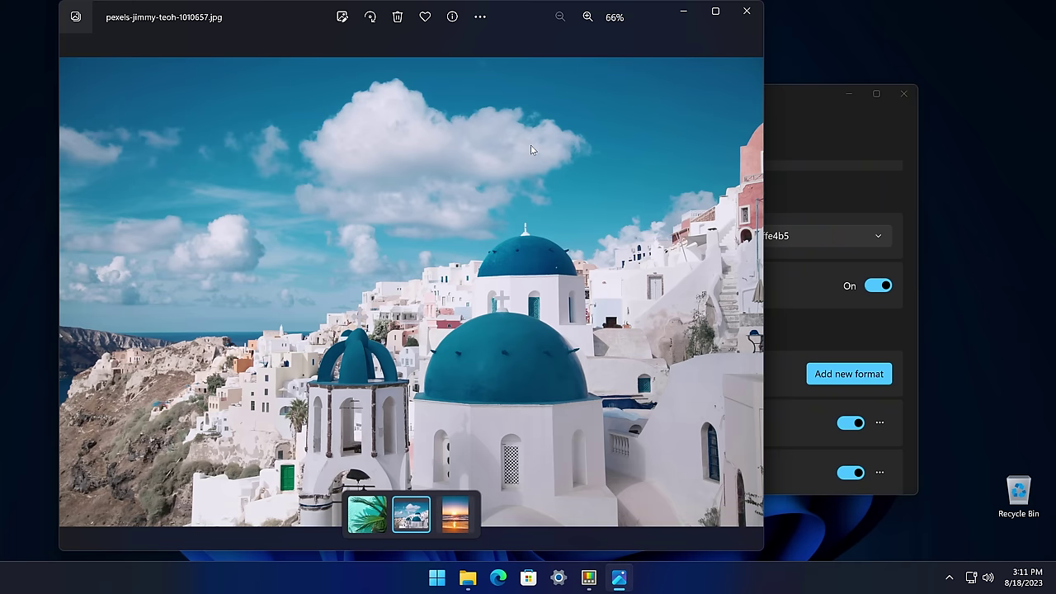
key("super+shift+c")
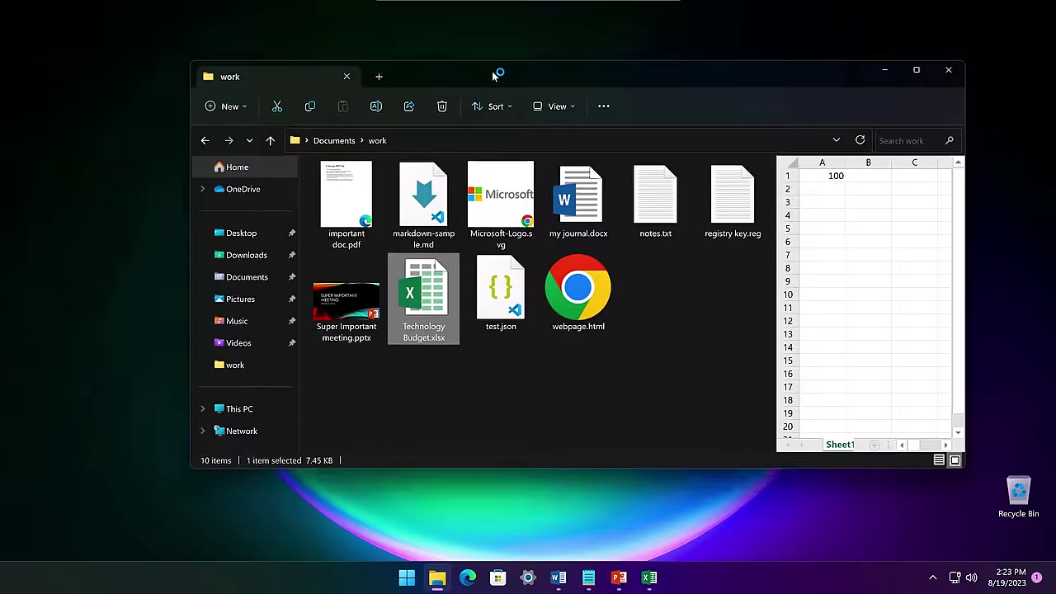
left_click_drag(493, 75, 626, 39)
Snap Excel, Word and Notepad into the remaining screen quadrants with Snap Assist
left_click(627, 83)
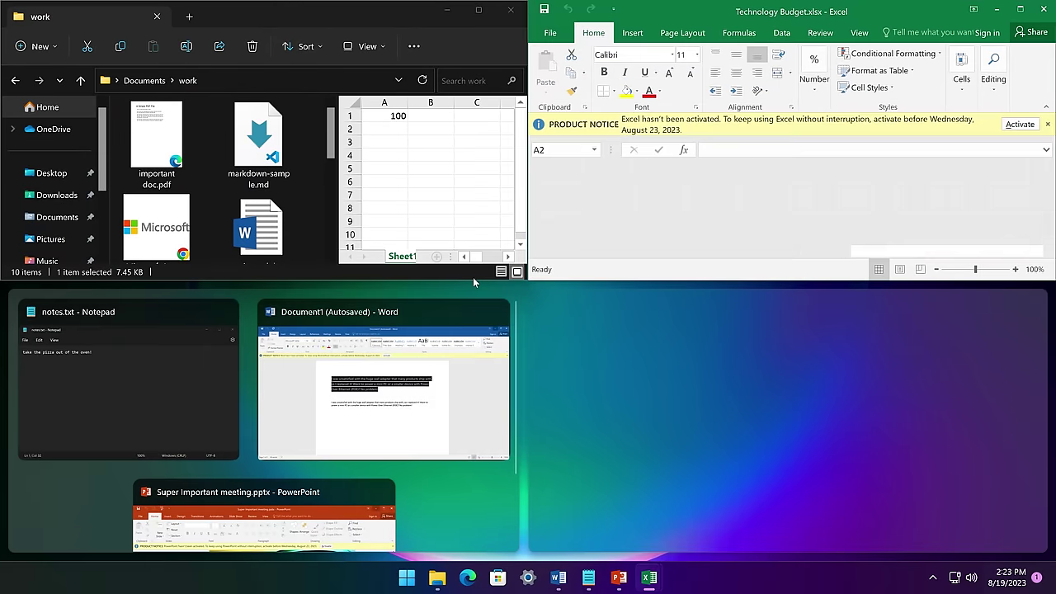
left_click(393, 367)
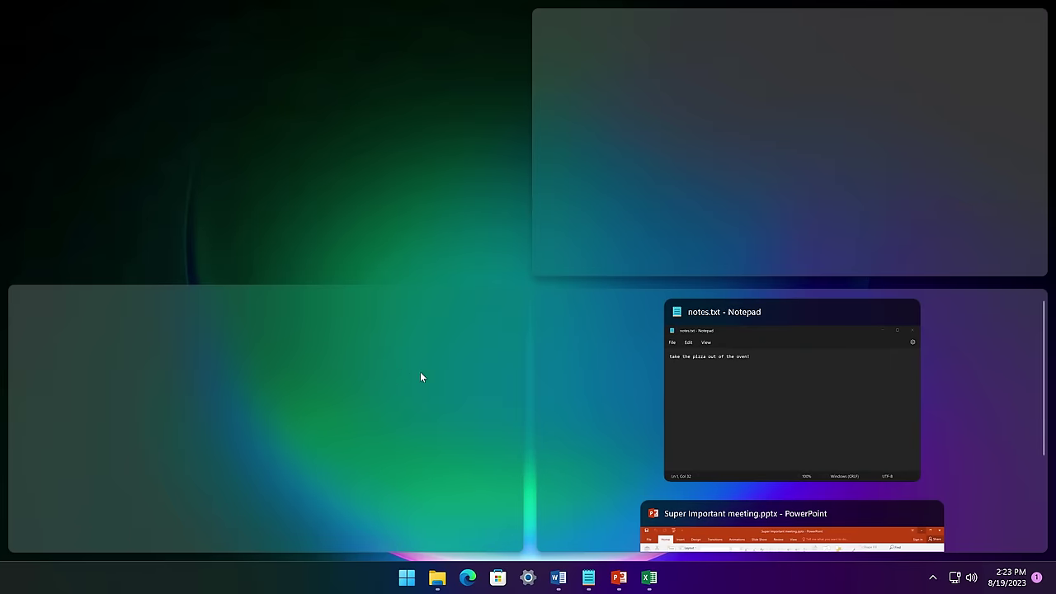
left_click(774, 415)
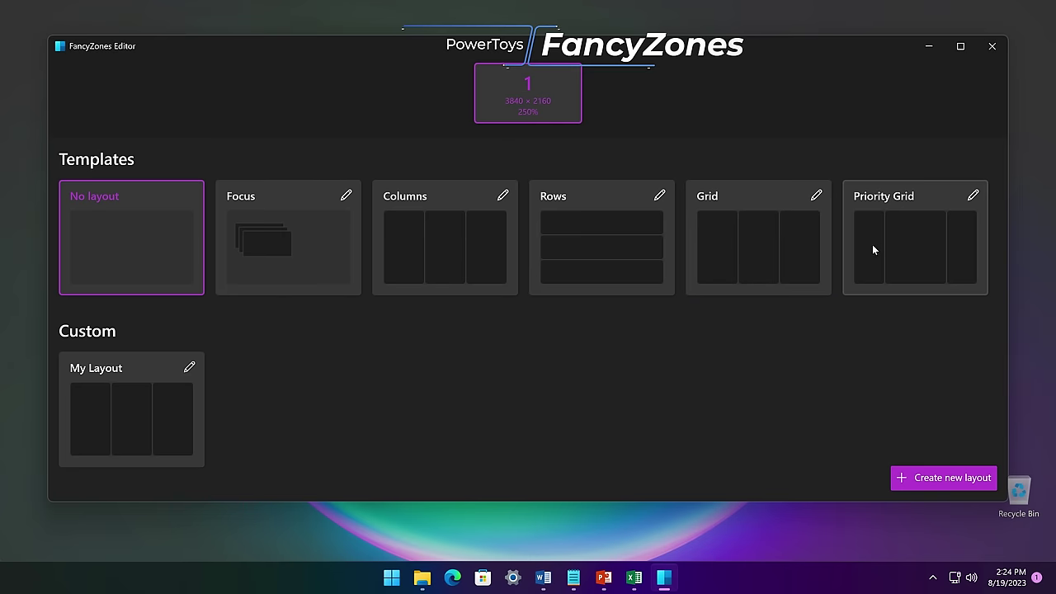
Set the Columns template to 10 zones with 60 px spacing and save it
left_click(501, 197)
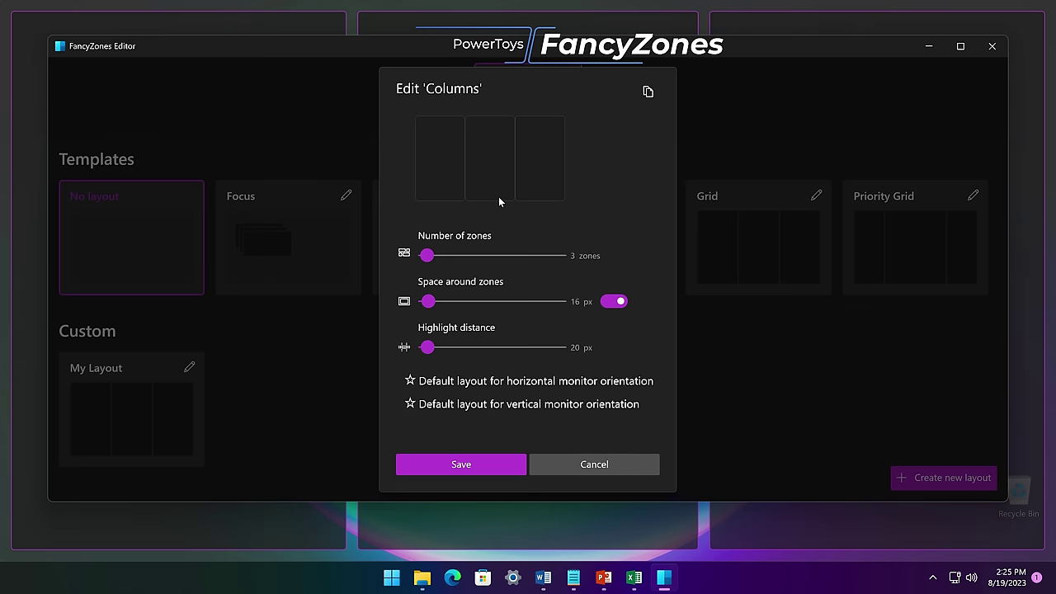
left_click_drag(427, 256, 439, 256)
left_click_drag(427, 302, 428, 305)
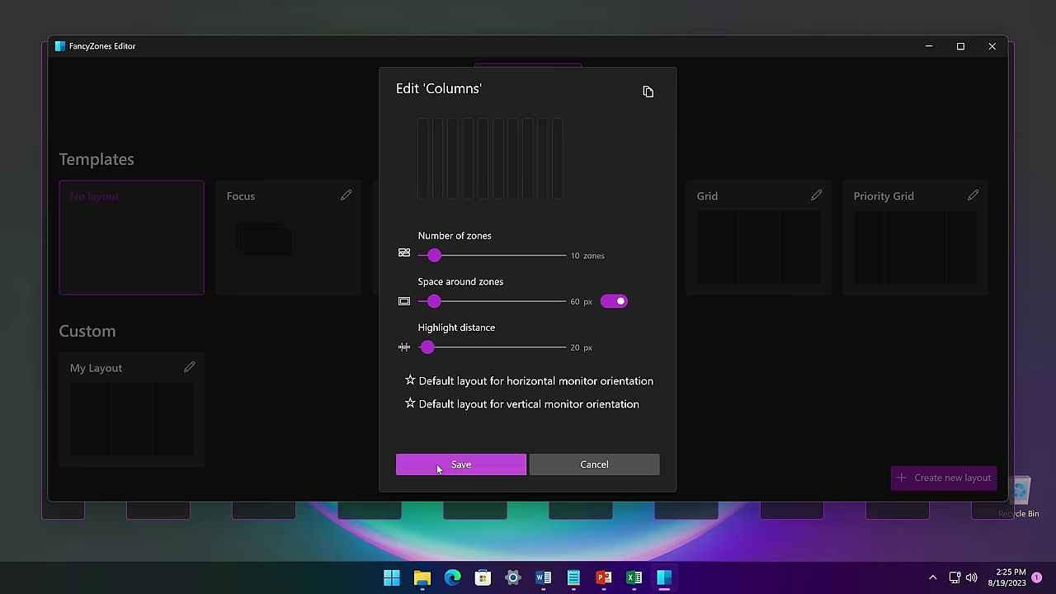
left_click(439, 465)
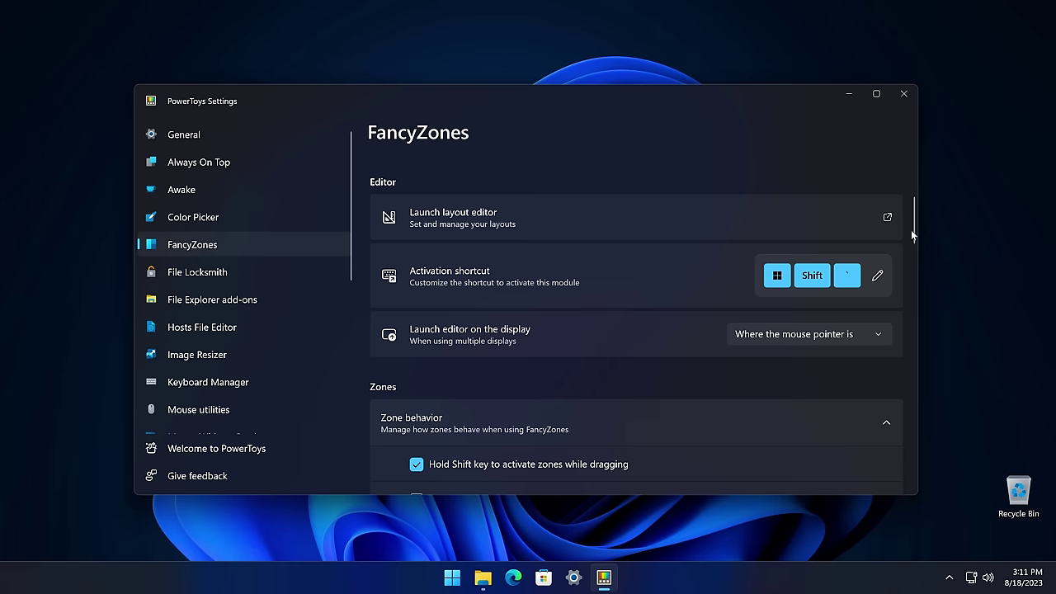
Turn on Override Windows Snap in the FancyZones settings
left_click_drag(911, 230, 875, 344)
scroll(875, 348, "down", 5)
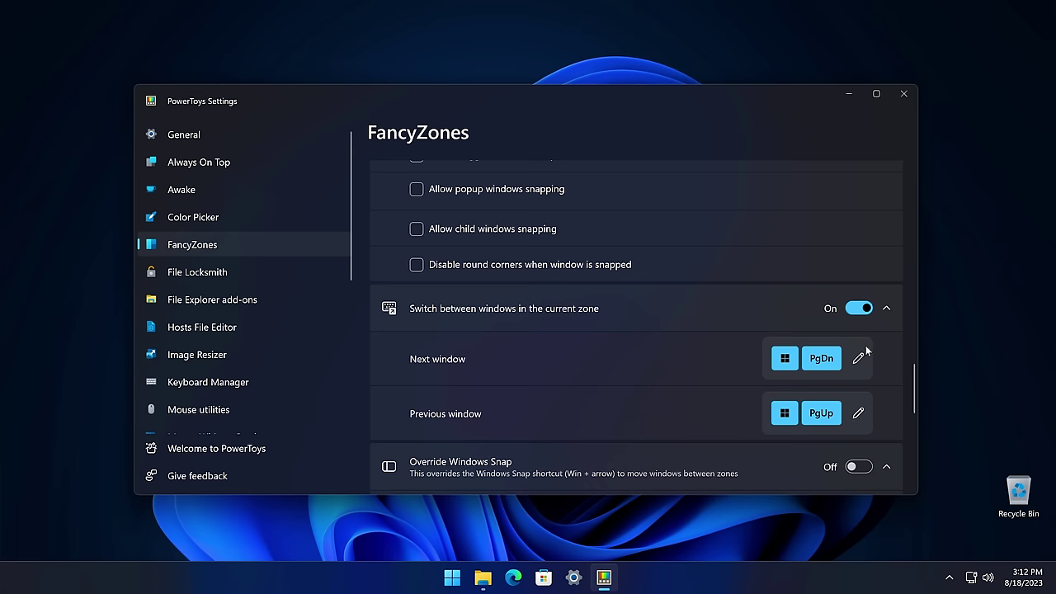
left_click(863, 467)
Apply the Columns layout in the FancyZones editor, then open File Explorer on Pictures
left_click_drag(913, 399, 911, 234)
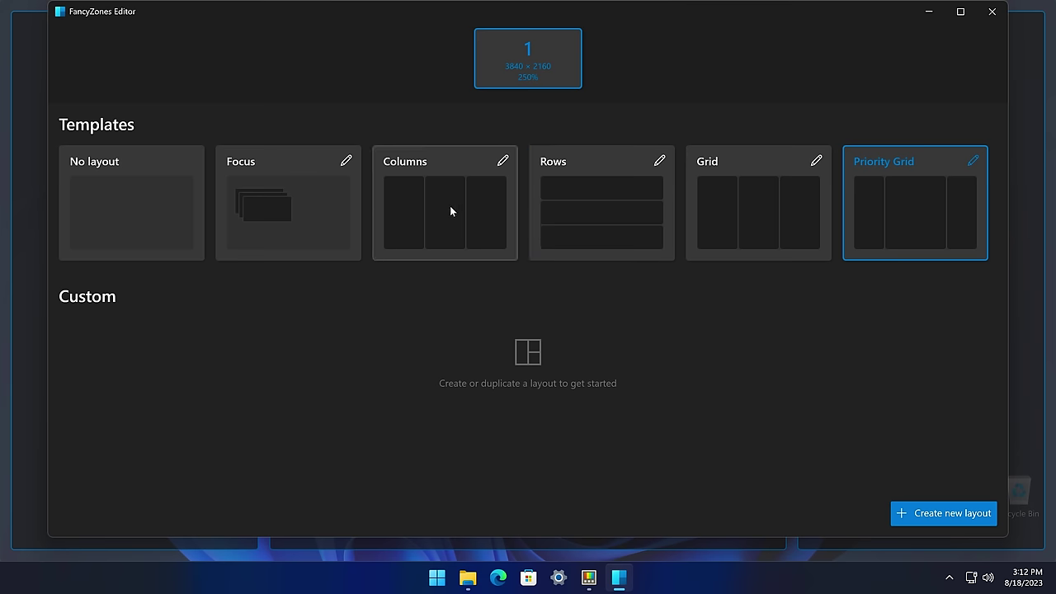
left_click(451, 211)
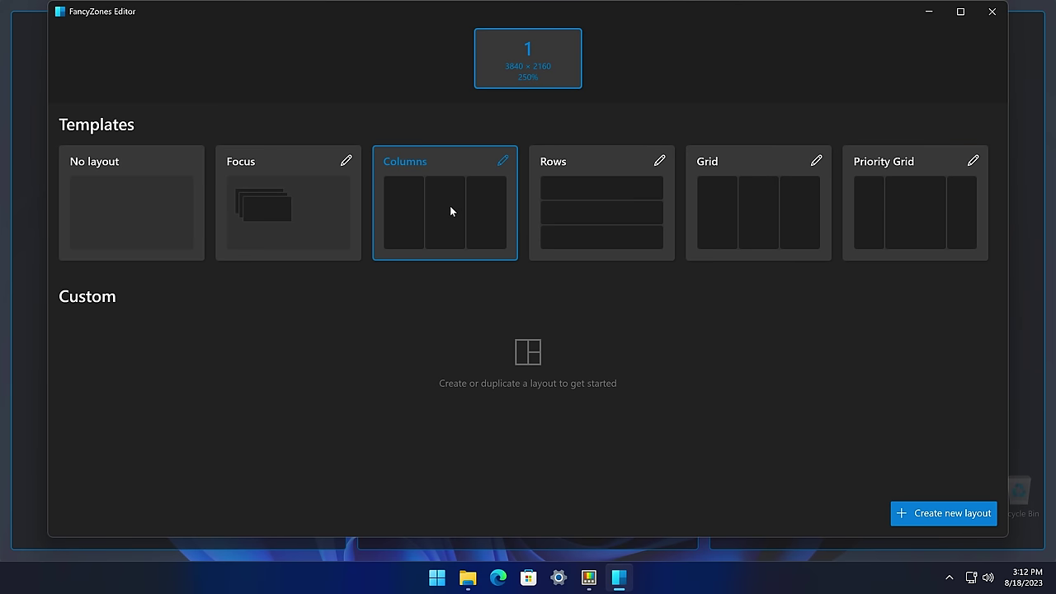
left_click(544, 204)
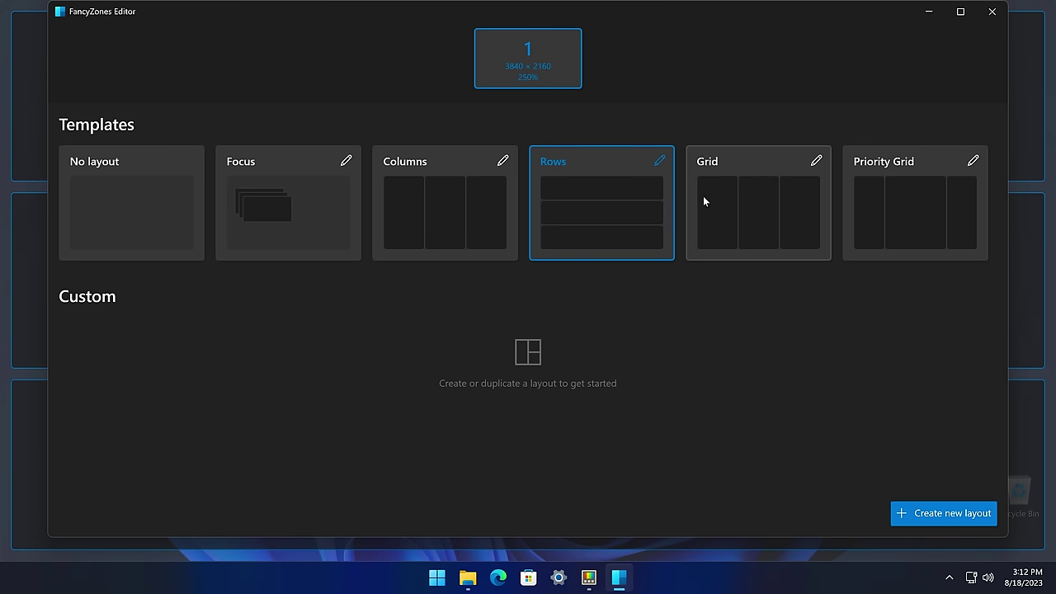
left_click(495, 217)
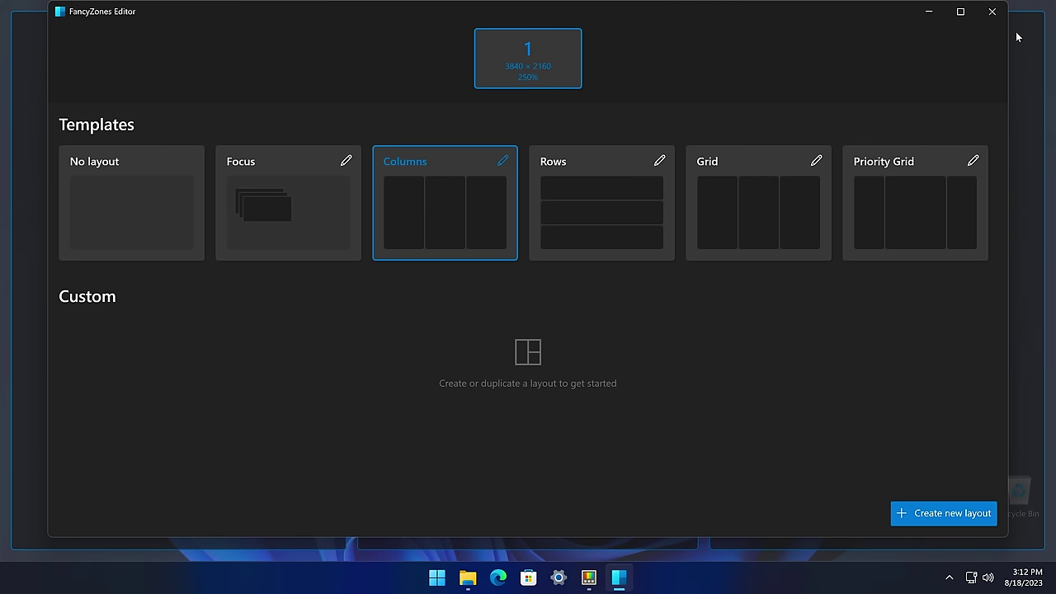
left_click(992, 12)
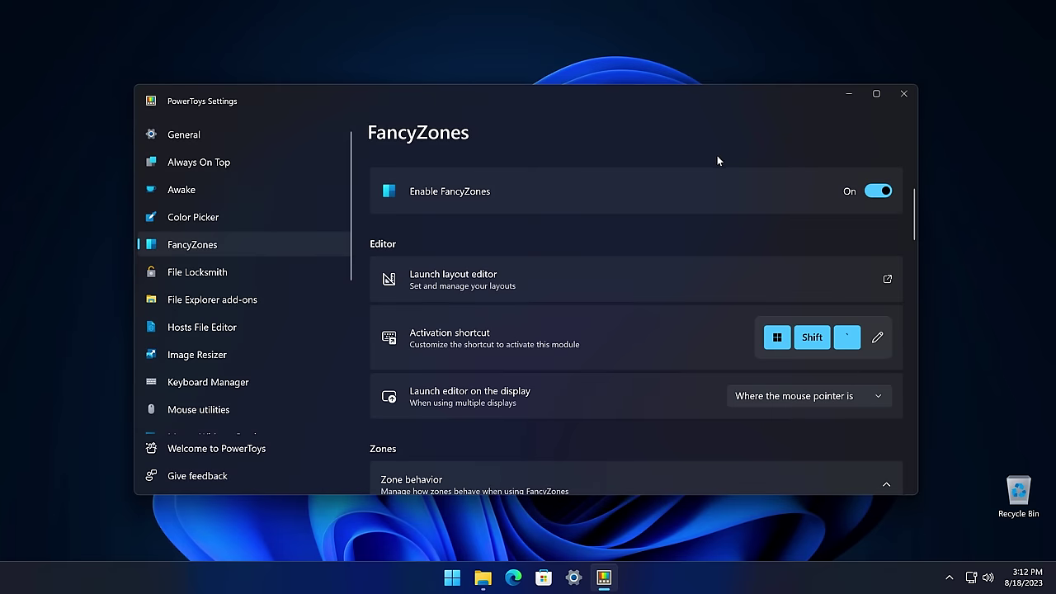
left_click(483, 578)
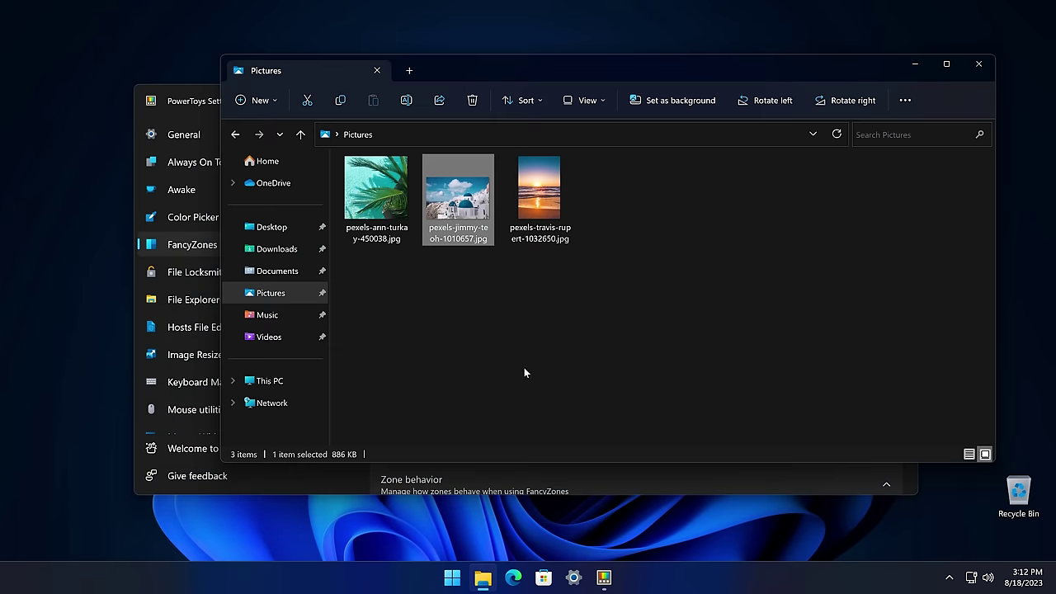
Snap File Explorer into a column zone and shift Settings into the middle zone with Win+Right
left_click_drag(619, 70, 855, 141)
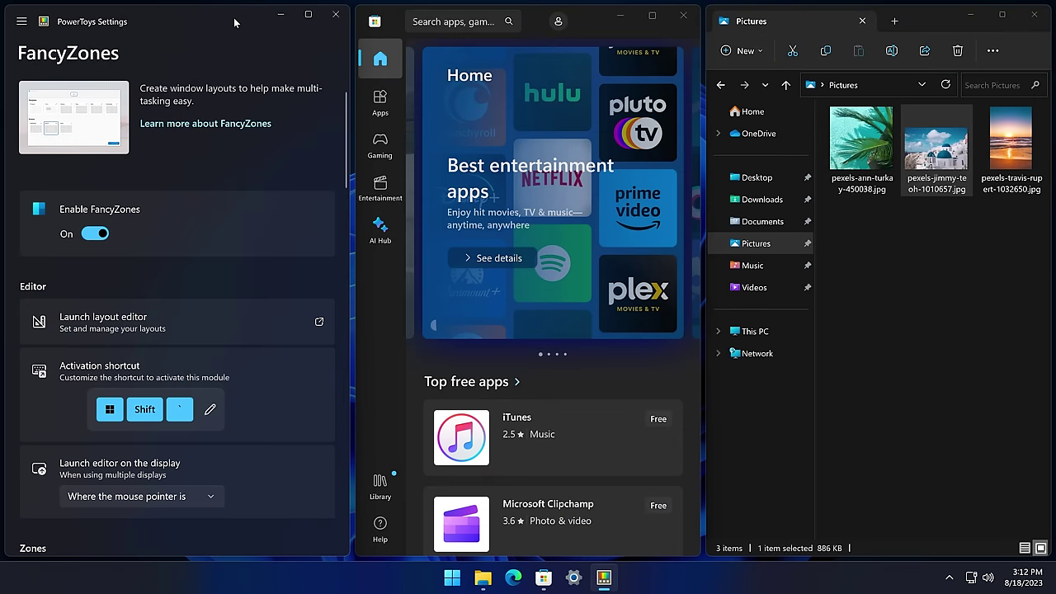
key("super+Right")
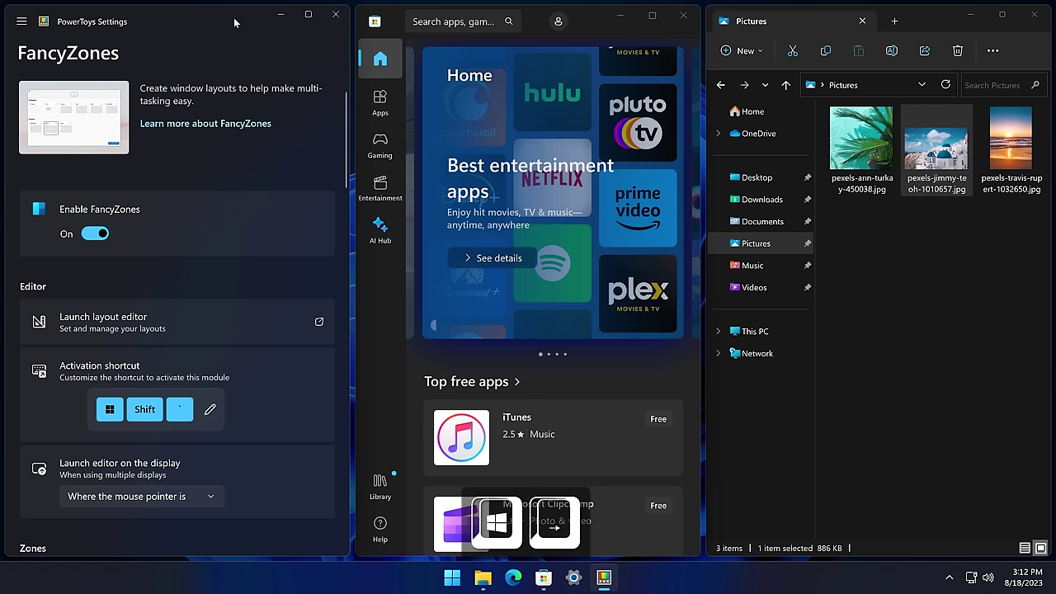
key("super+Right")
key("super+Right")
key("super+Right")
key("super+Right")
key("super+Right")
key("super+Right")
key("super+Right")
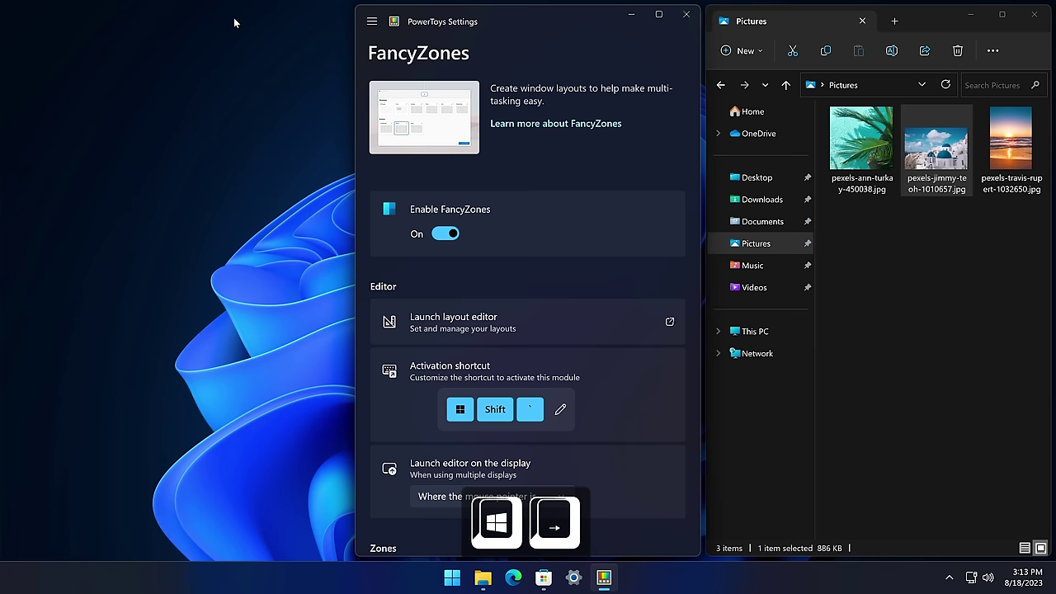
Move File Explorer into the middle zone and cycle its stacked windows three times with Win+PgUp
left_click(947, 23)
key("super+Left")
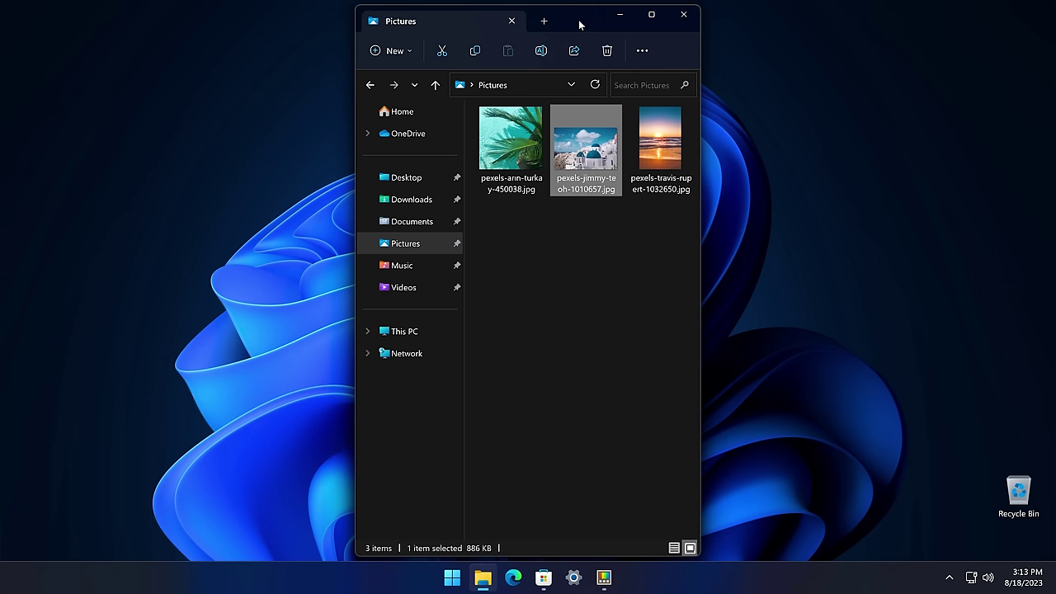
key("super+Page_Up")
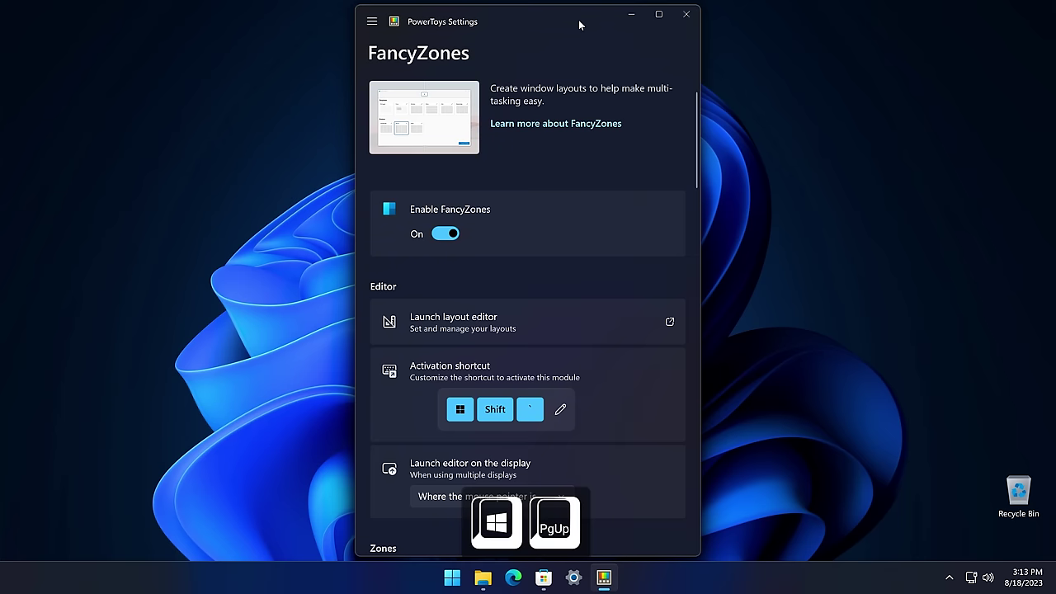
key("super+Page_Up")
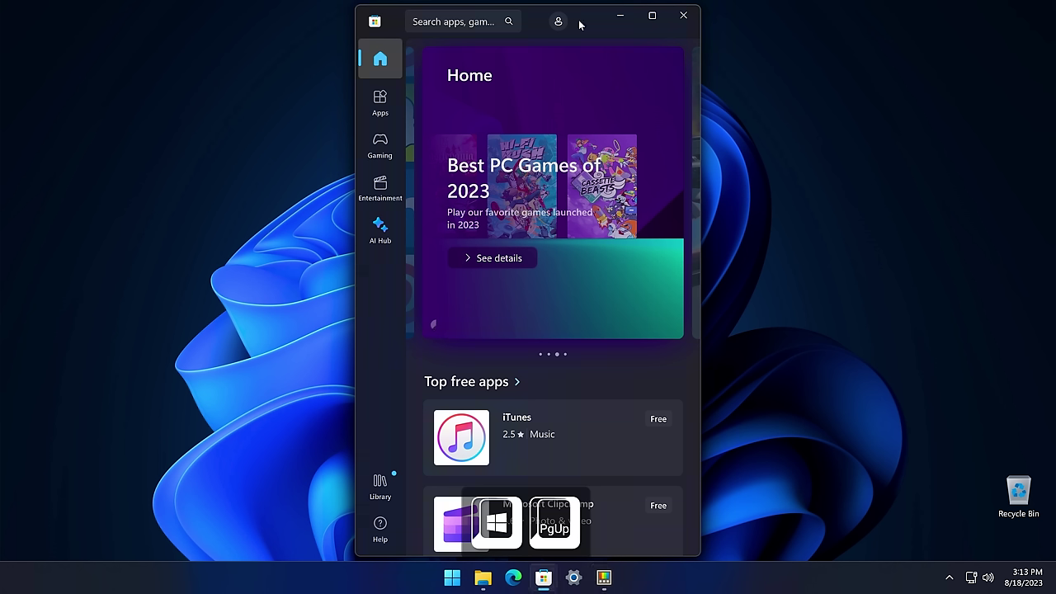
key("super+Page_Up")
key("super+Page_Up")
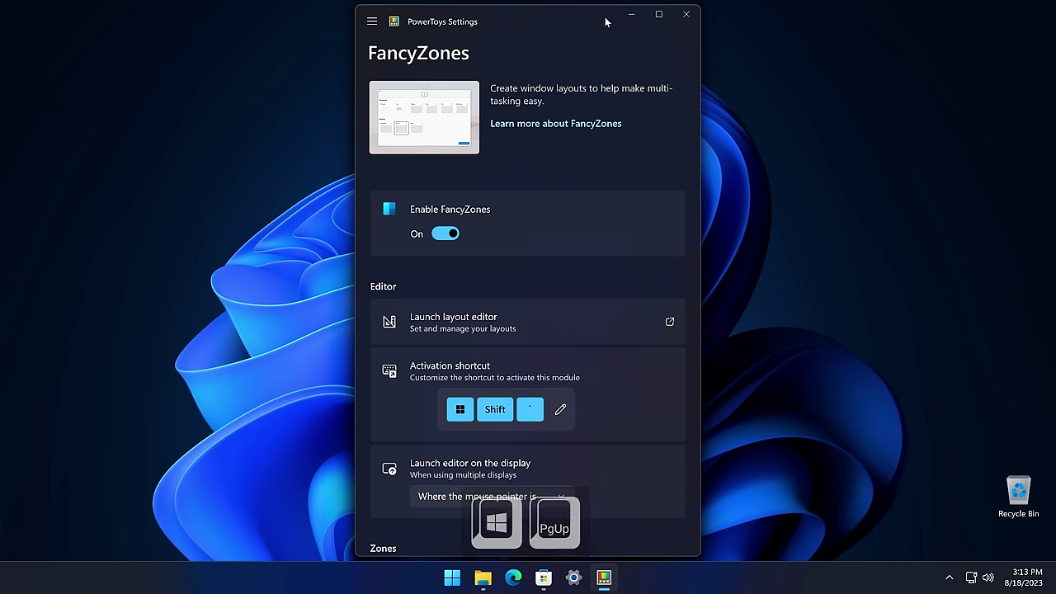
key("super+shift+grave")
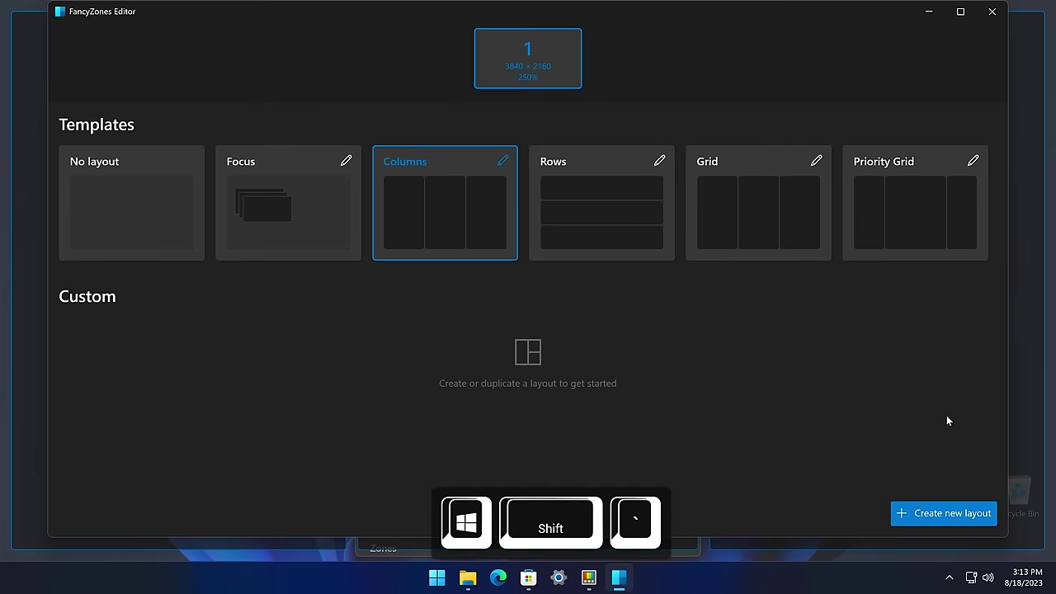
Try the Columns template at 12 zones with 44 px spacing, then cancel the edits
left_click(502, 161)
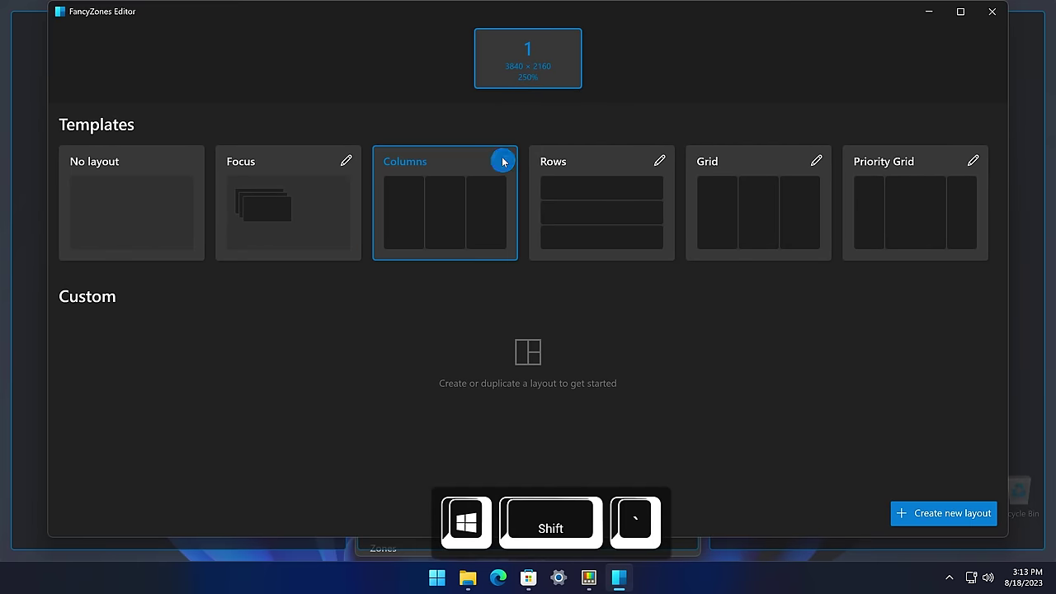
left_click_drag(426, 255, 437, 255)
left_click(430, 306)
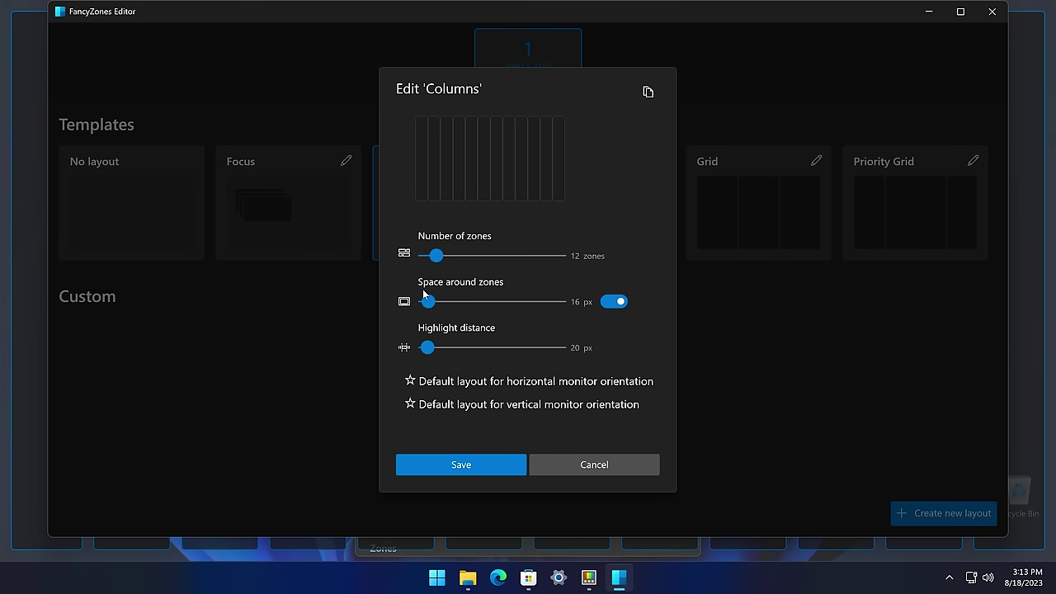
left_click_drag(431, 307, 441, 349)
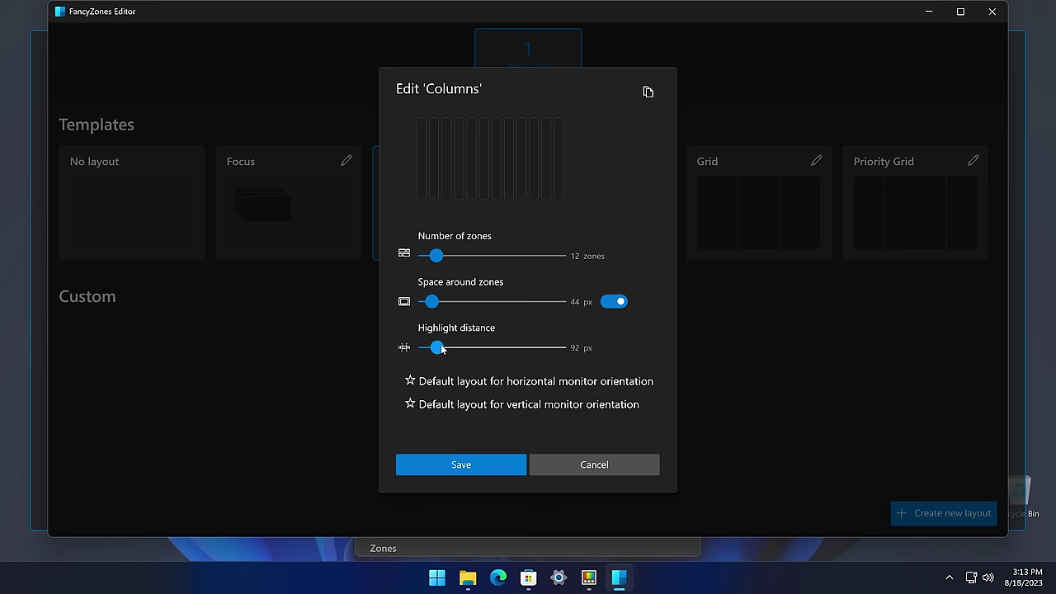
left_click(607, 467)
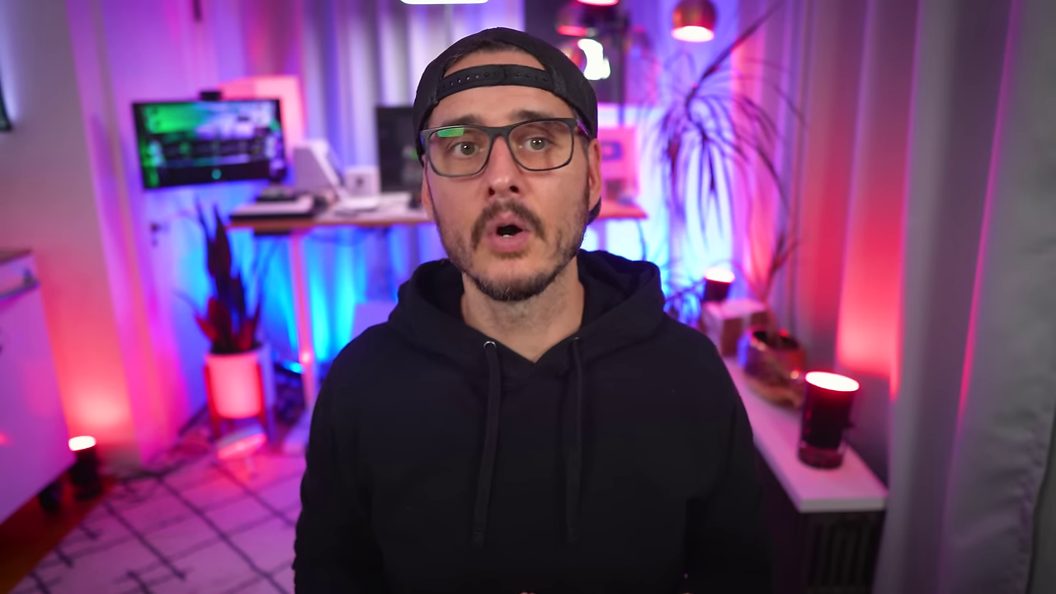
Launch the FancyZones Editor with Win+Shift+`
key("super+shift+grave")
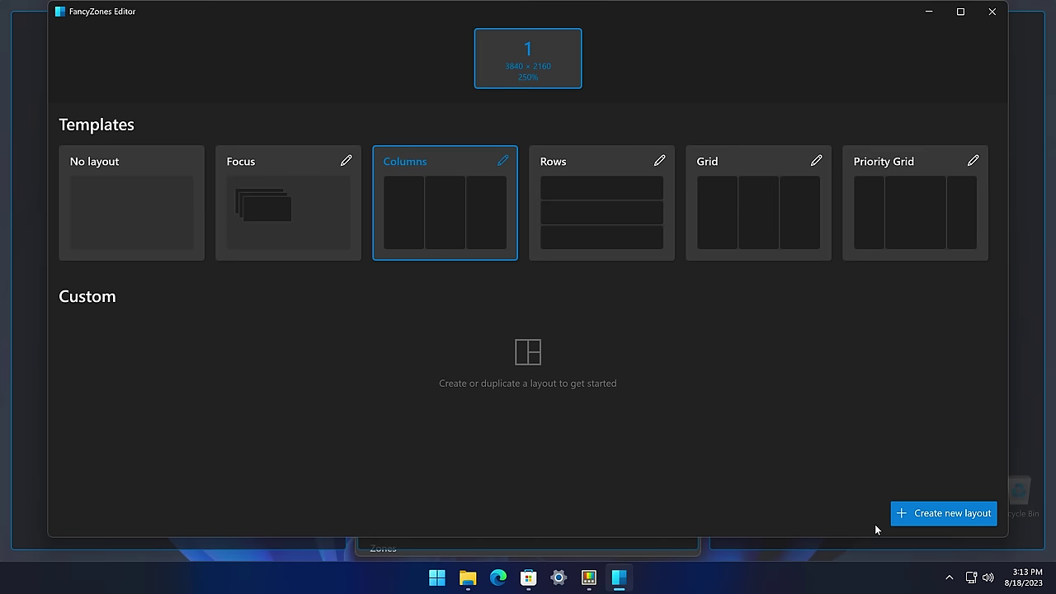
Create a Grid custom layout named 'My Layout' and save its three zones
left_click(928, 514)
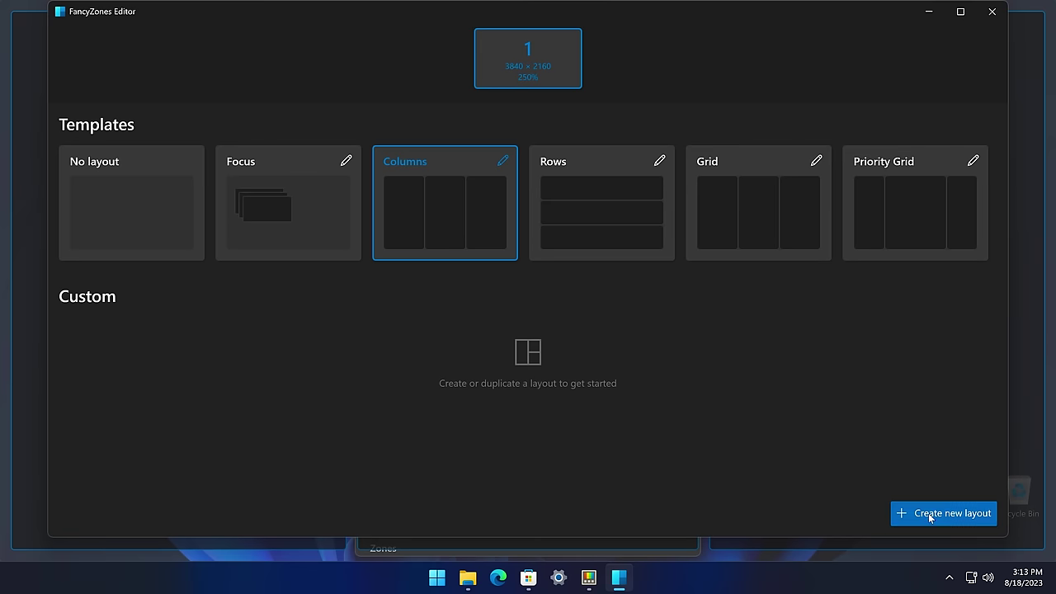
left_click(464, 196)
double_click(467, 200)
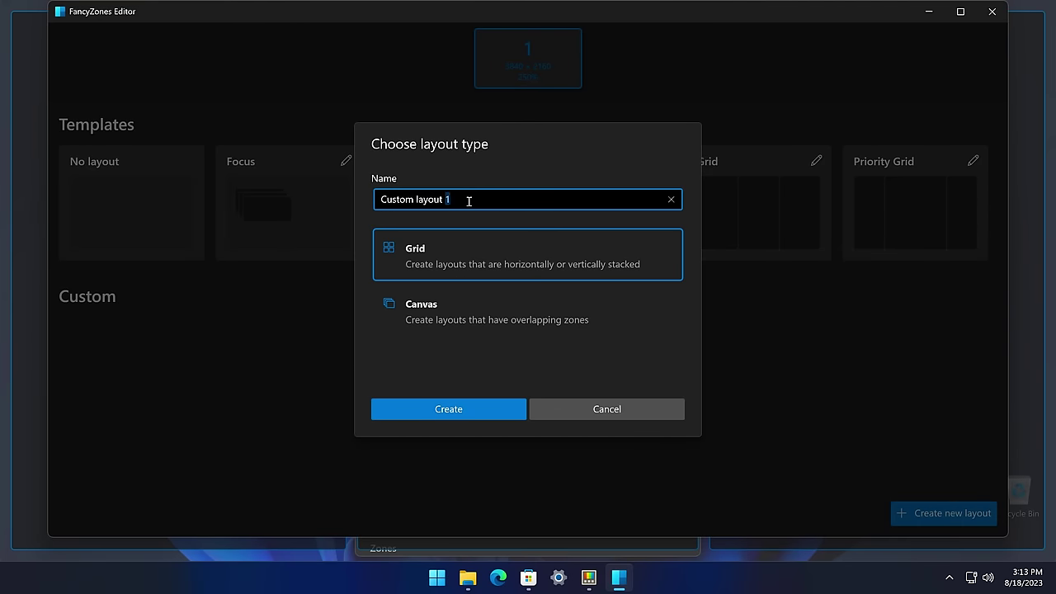
key("ctrl+a")
type("My Layout")
left_click(411, 323)
left_click(427, 262)
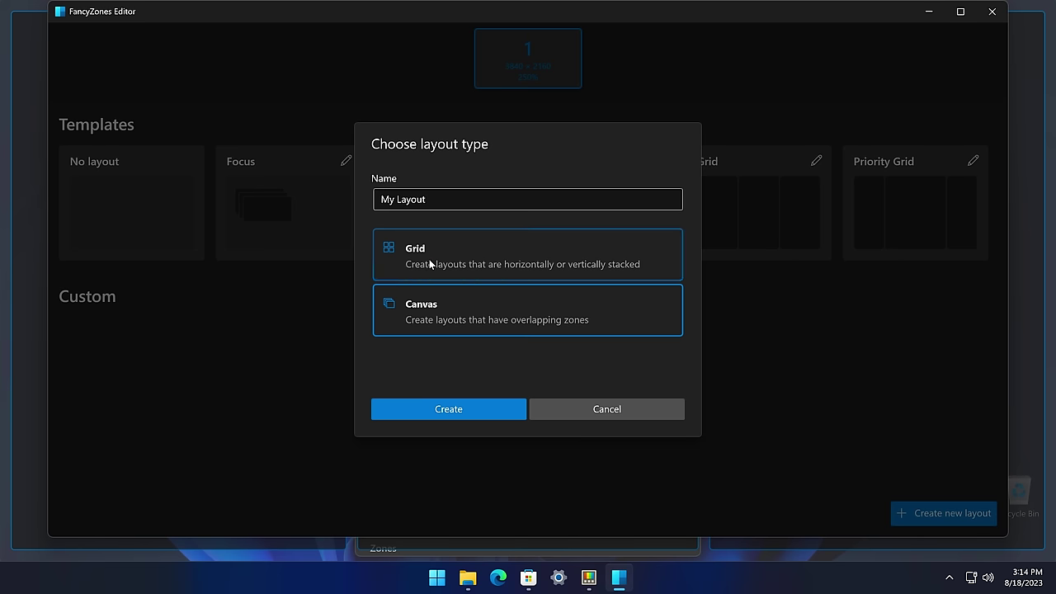
left_click(450, 408)
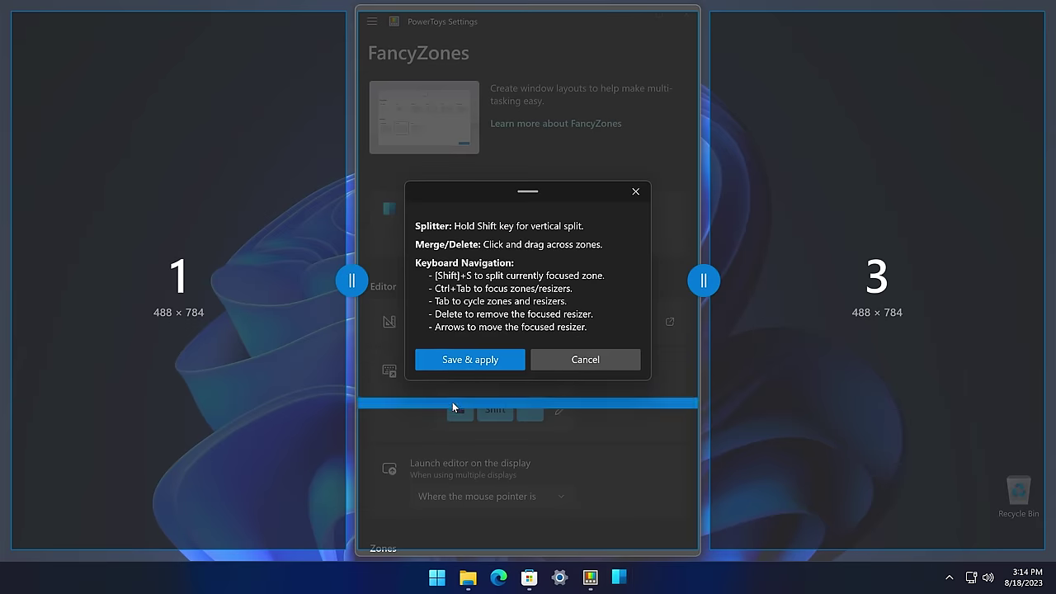
left_click(471, 363)
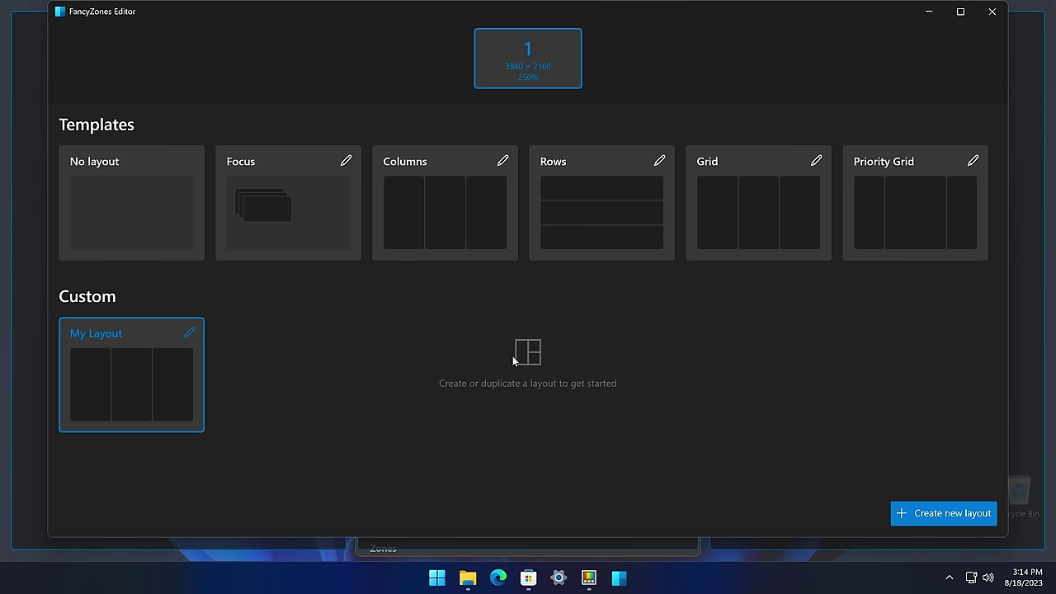
Compare the Columns and Rows templates, then make My Layout the active layout again
left_click(485, 237)
left_click(558, 239)
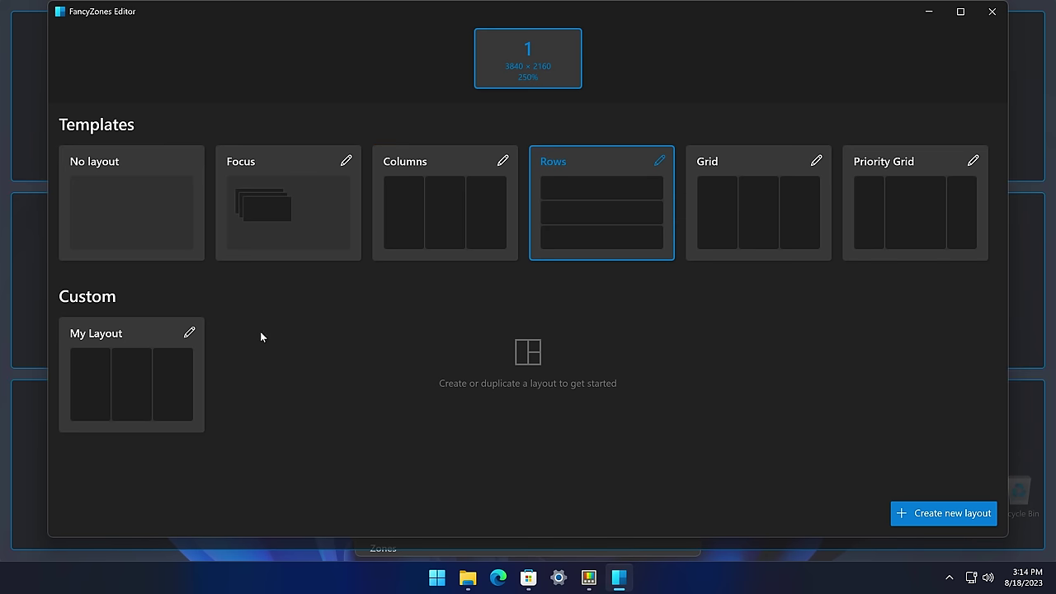
left_click(133, 377)
left_click(188, 334)
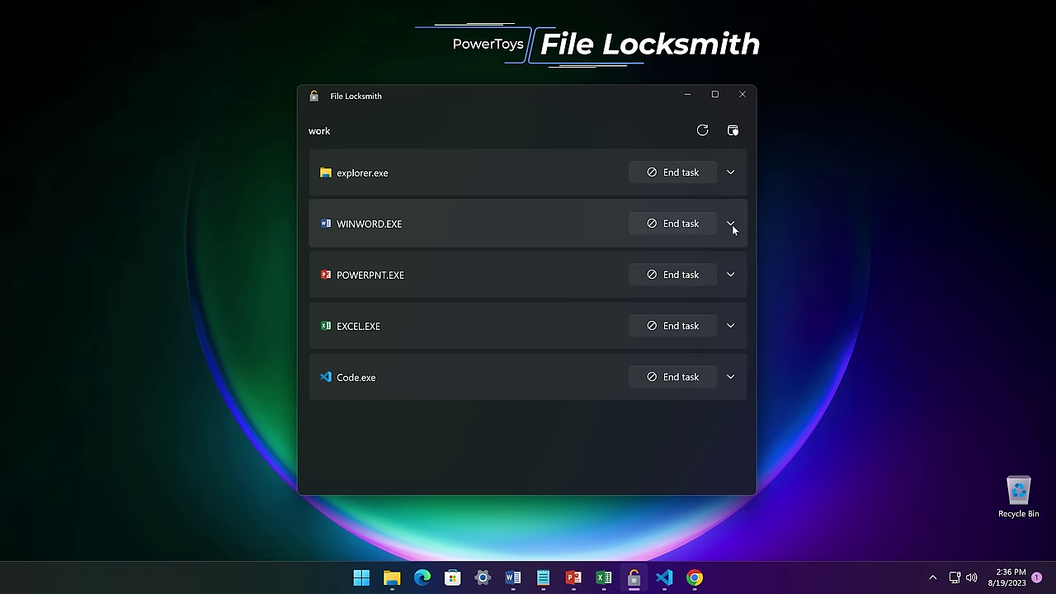
Inspect WINWORD.EXE and POWERPNT.EXE locks, then check the work folder with What's using this file?
left_click(731, 224)
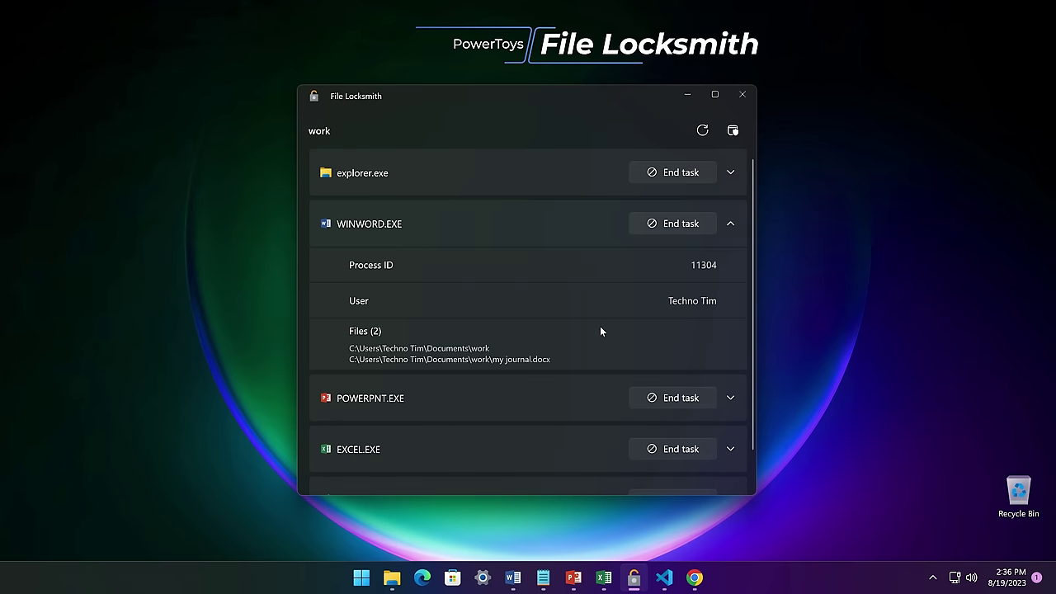
left_click(730, 397)
scroll(716, 395, "down", 2)
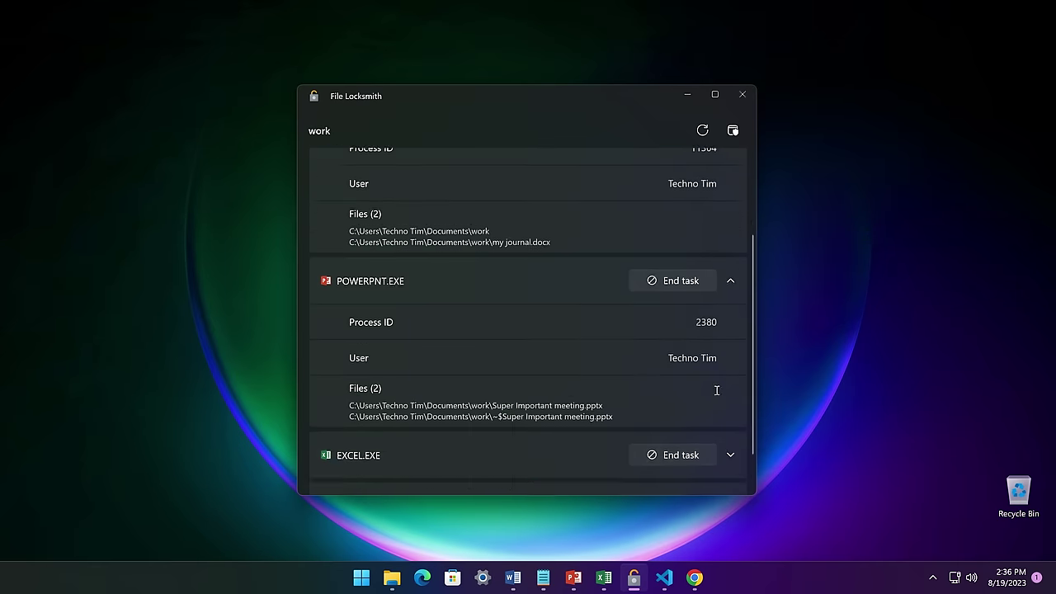
scroll(716, 395, "down", 1)
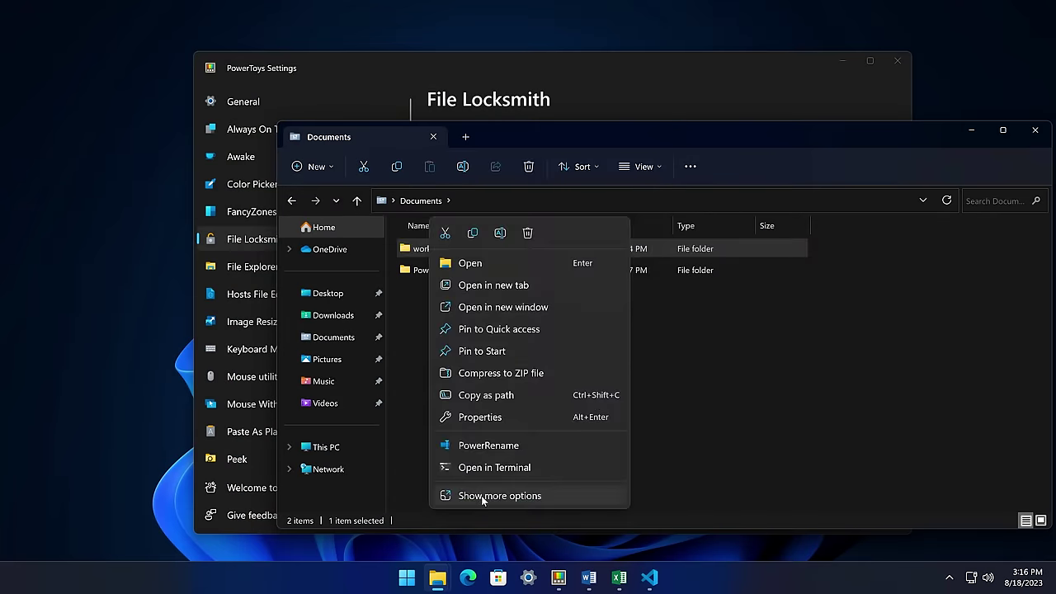
left_click(483, 496)
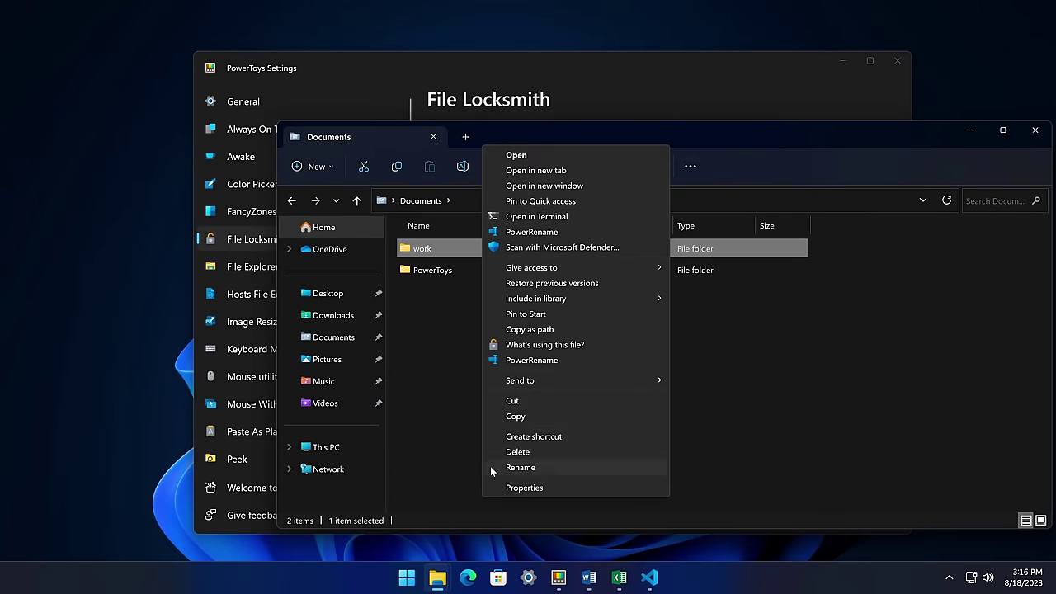
left_click(530, 345)
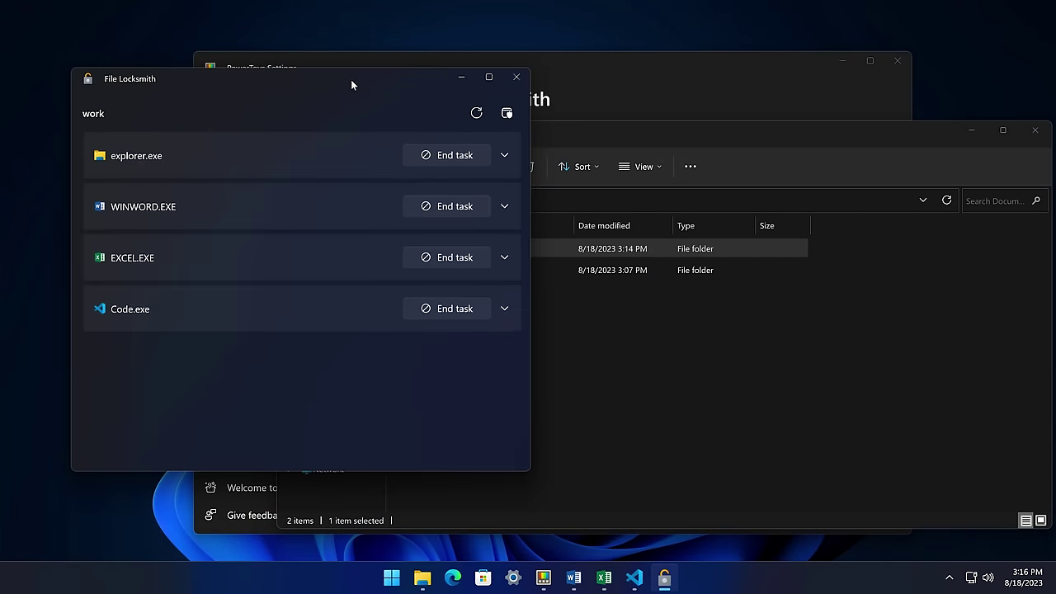
left_click_drag(351, 79, 685, 84)
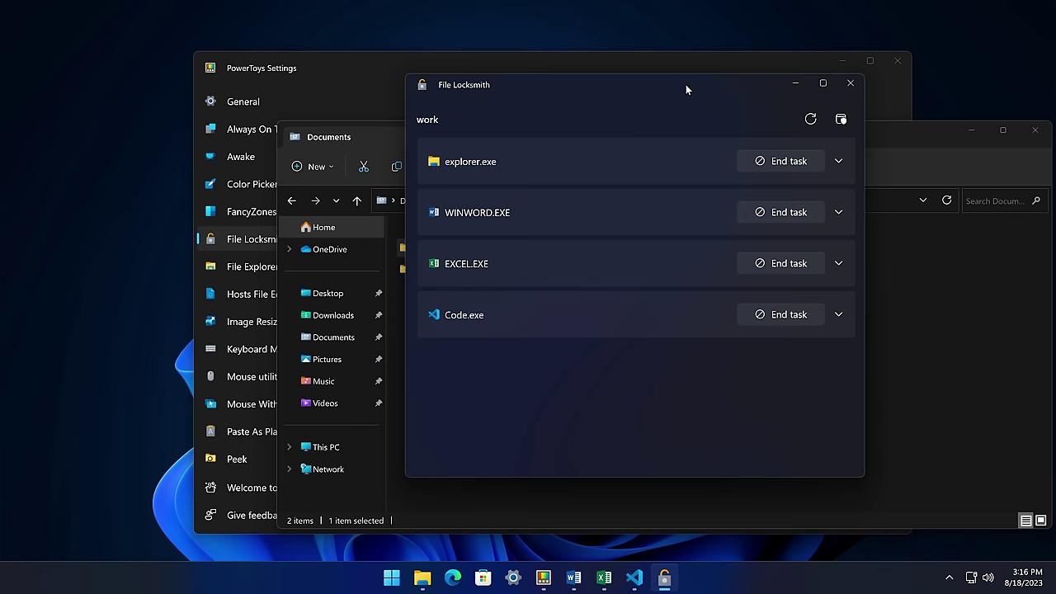
Expand the WINWORD.EXE, EXCEL.EXE and Code.exe rows to see their locked files
left_click(839, 213)
left_click(839, 378)
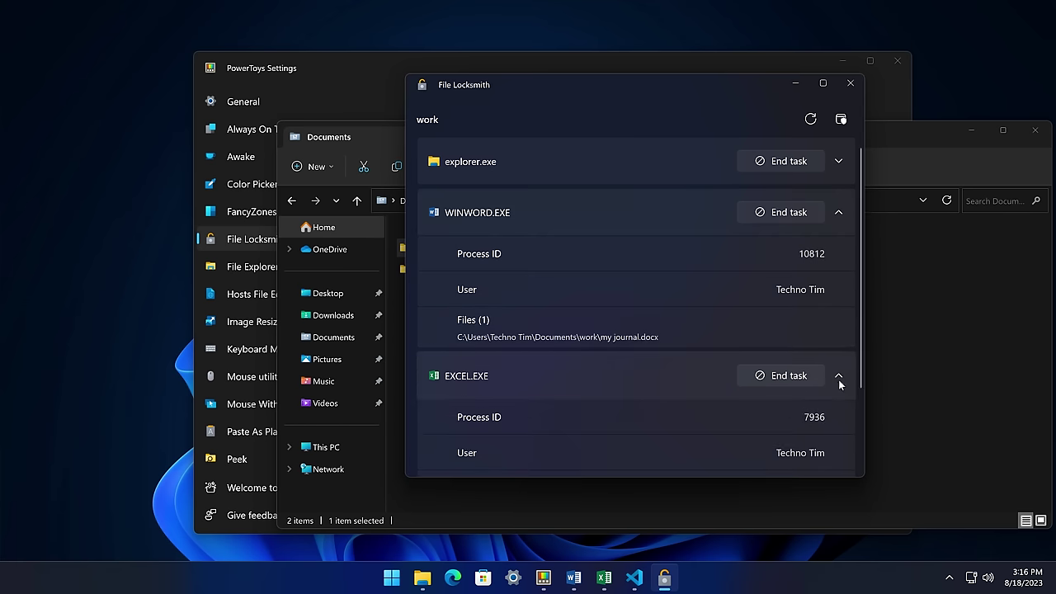
scroll(836, 385, "down", 2)
left_click(837, 441)
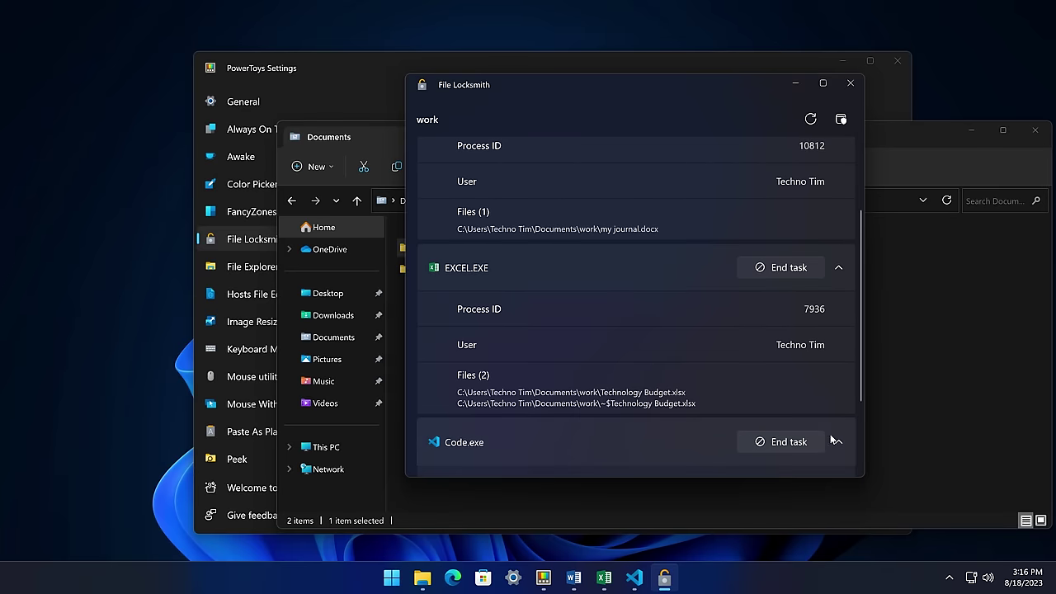
scroll(827, 427, "down", 2)
scroll(828, 429, "down", 1)
scroll(827, 421, "up", 5)
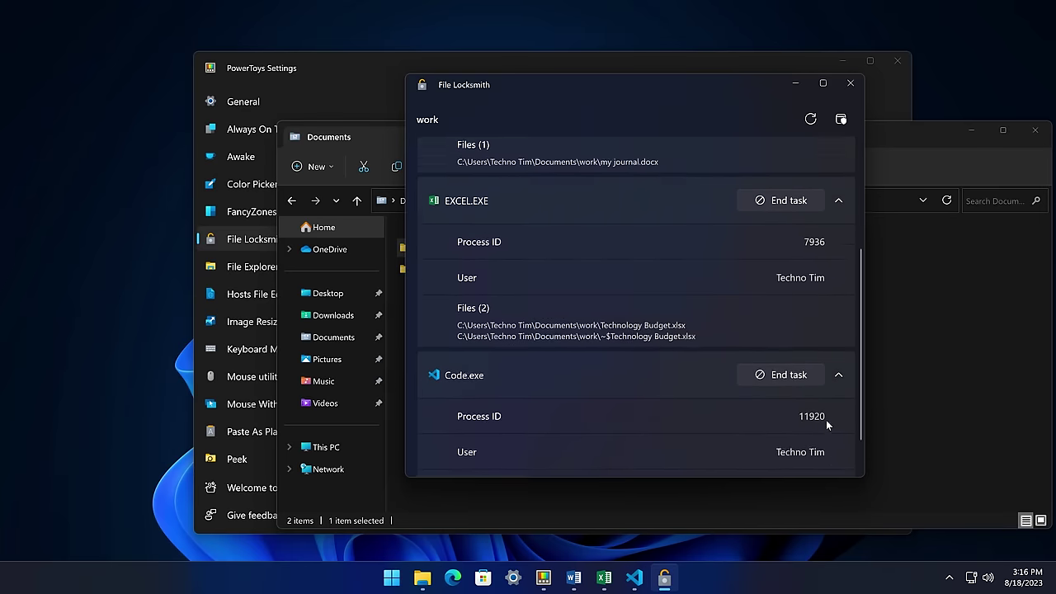
scroll(822, 417, "down", 1)
scroll(821, 417, "down", 3)
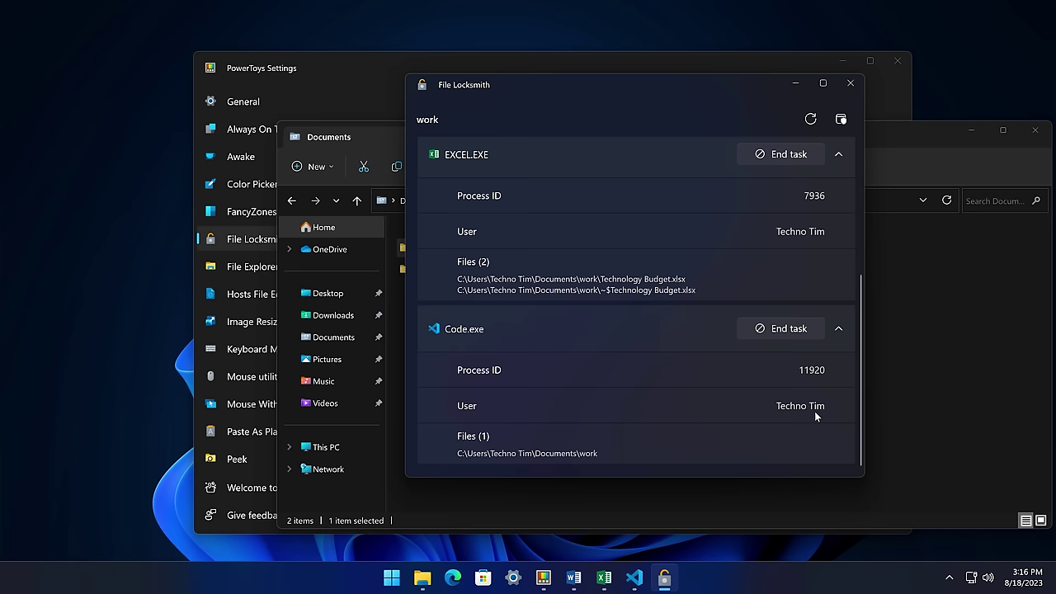
End the Code, Excel and Word tasks, then close File Locksmith and the Documents window
left_click(779, 331)
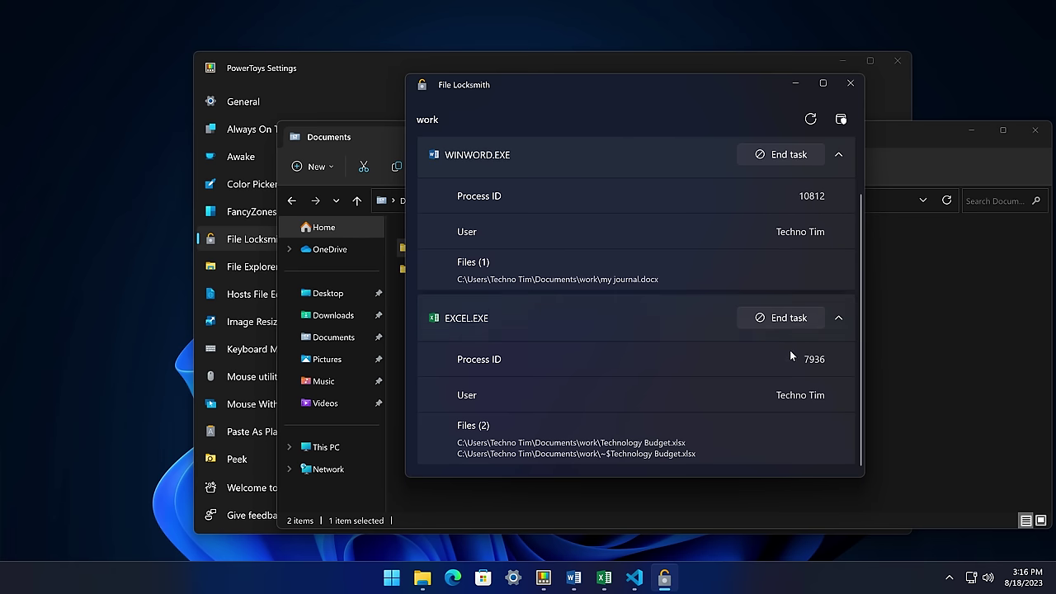
left_click(782, 318)
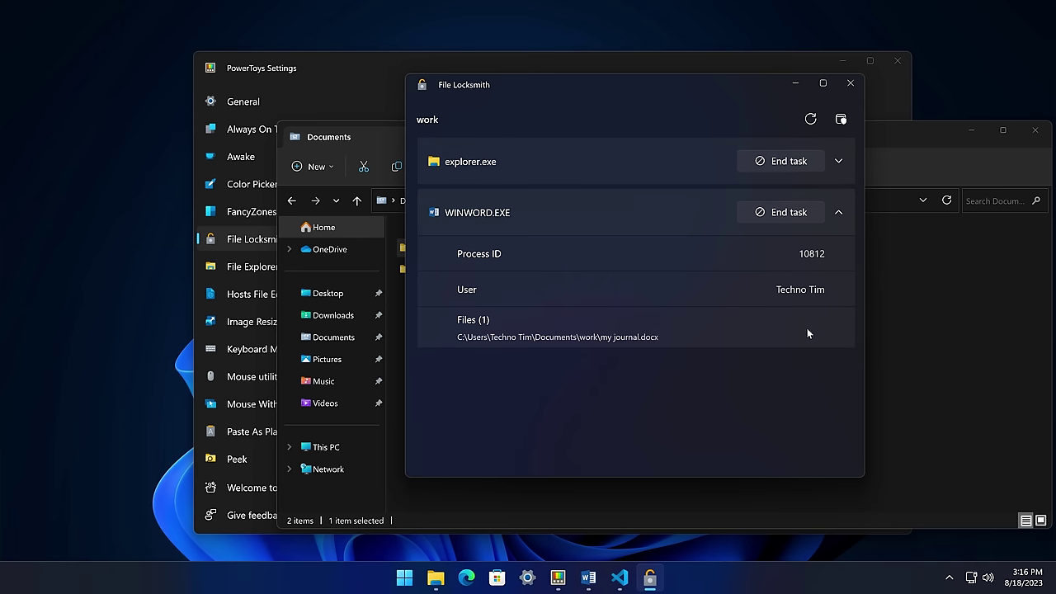
left_click(779, 212)
left_click(861, 92)
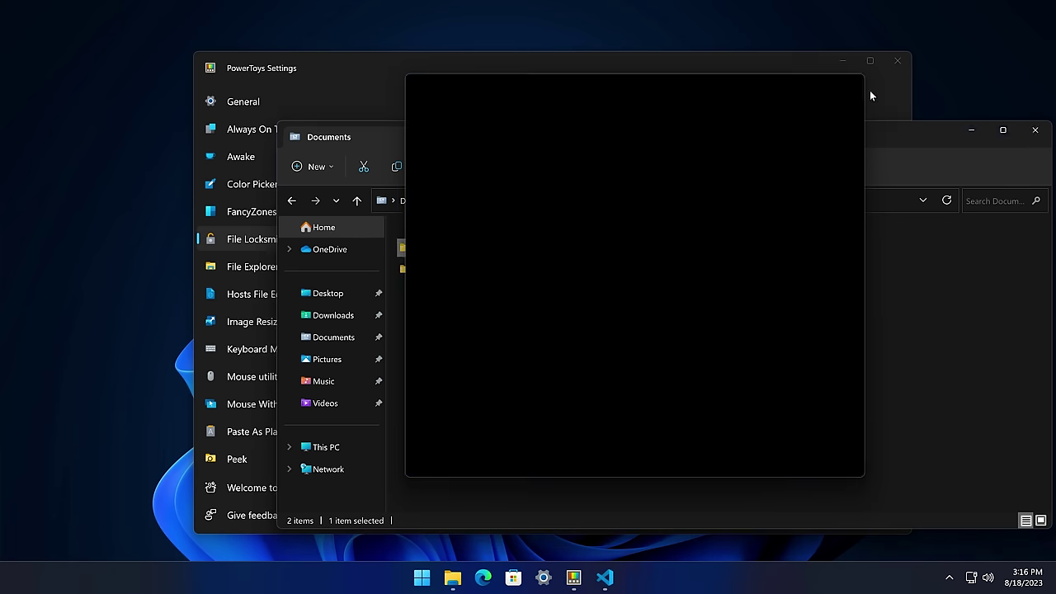
left_click(1033, 129)
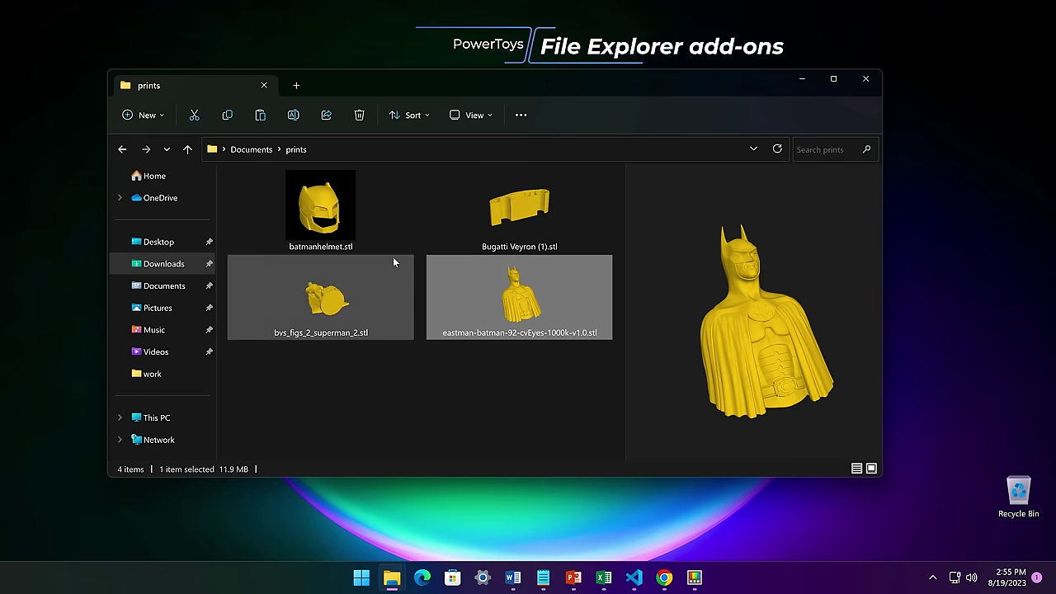
Preview batmanhelmet.stl and Bugatti Veyron (1).stl, then enable the preview pane in the work folder
left_click(327, 230)
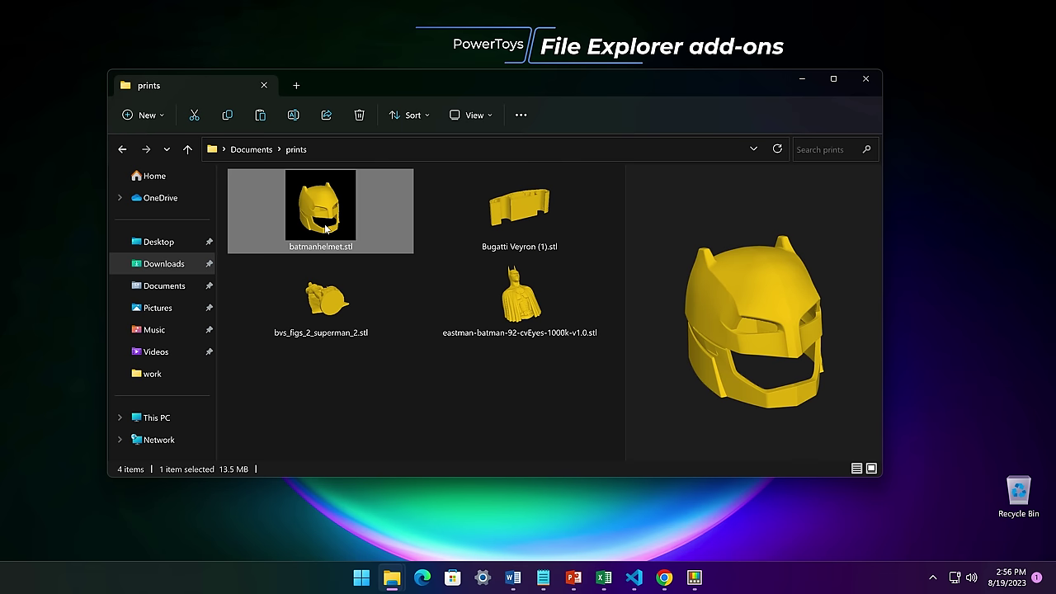
left_click(498, 221)
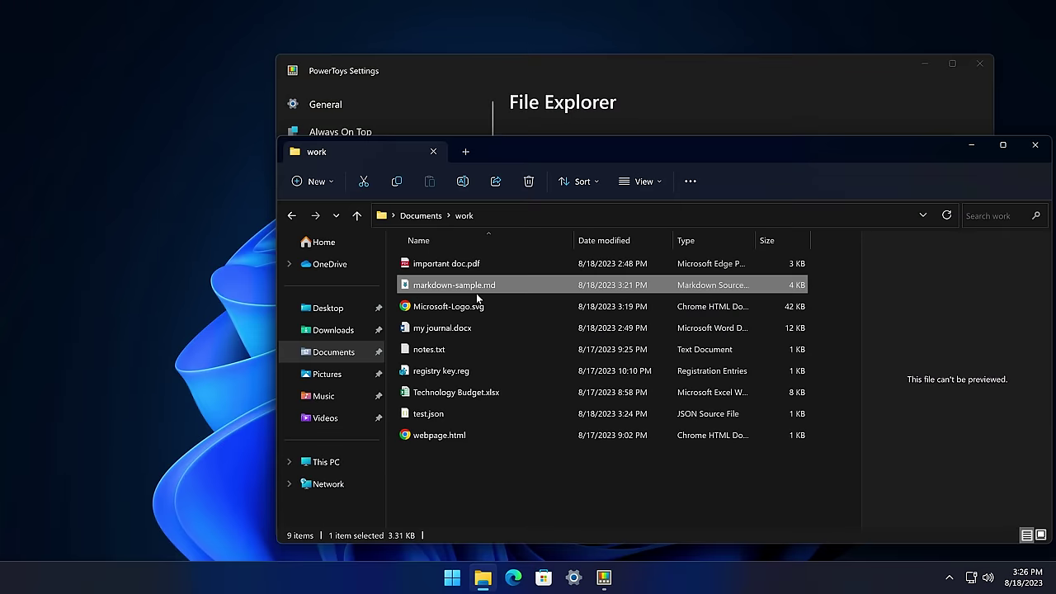
key("alt+p")
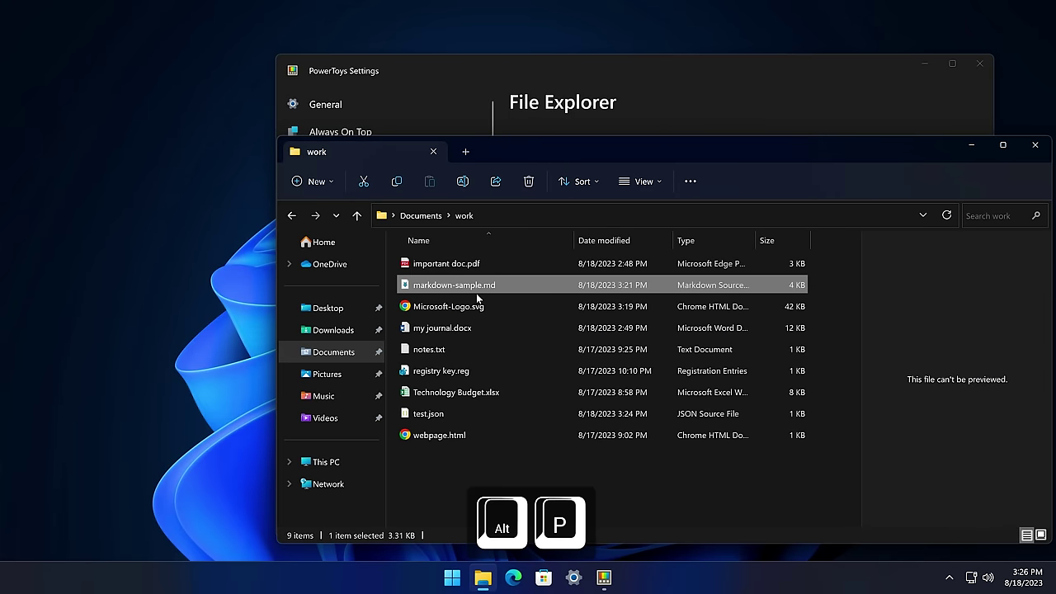
Preview Microsoft-Logo.svg, my journal.docx and notes.txt, ending on Microsoft-Logo.svg
key("Down")
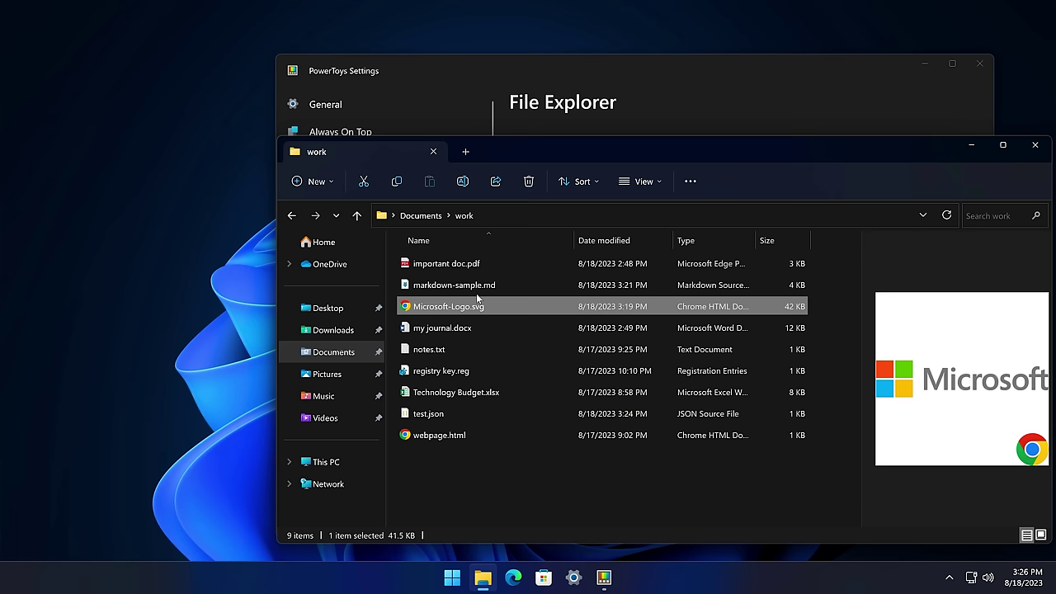
key("Down")
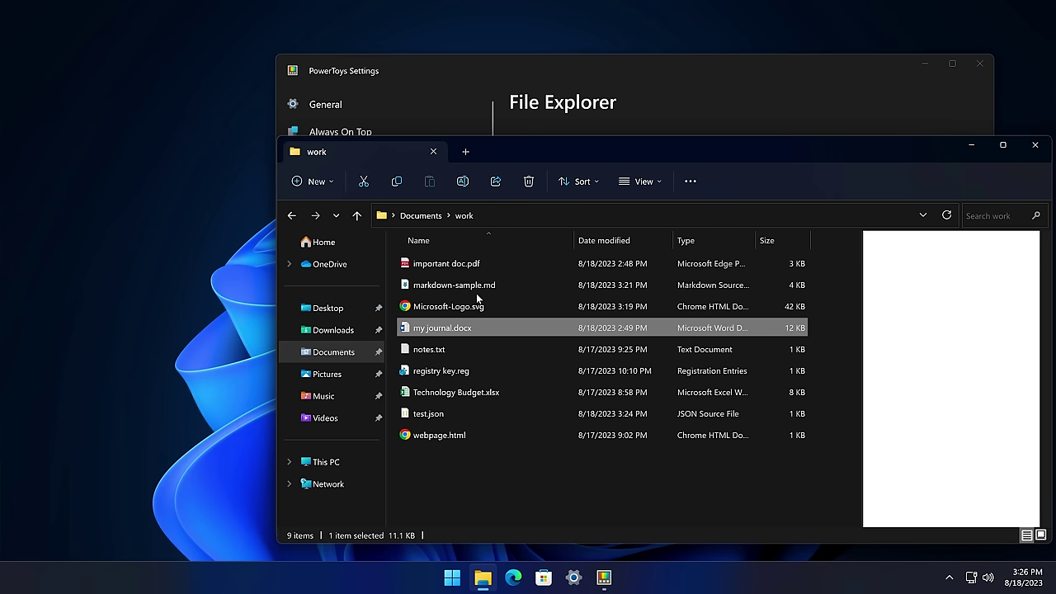
key("Down")
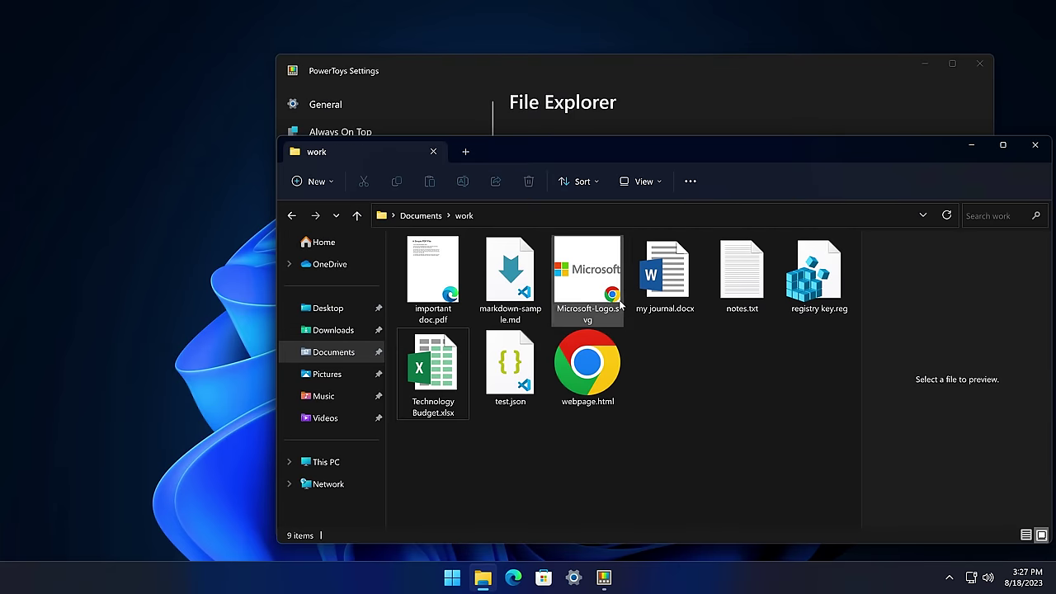
left_click(608, 297)
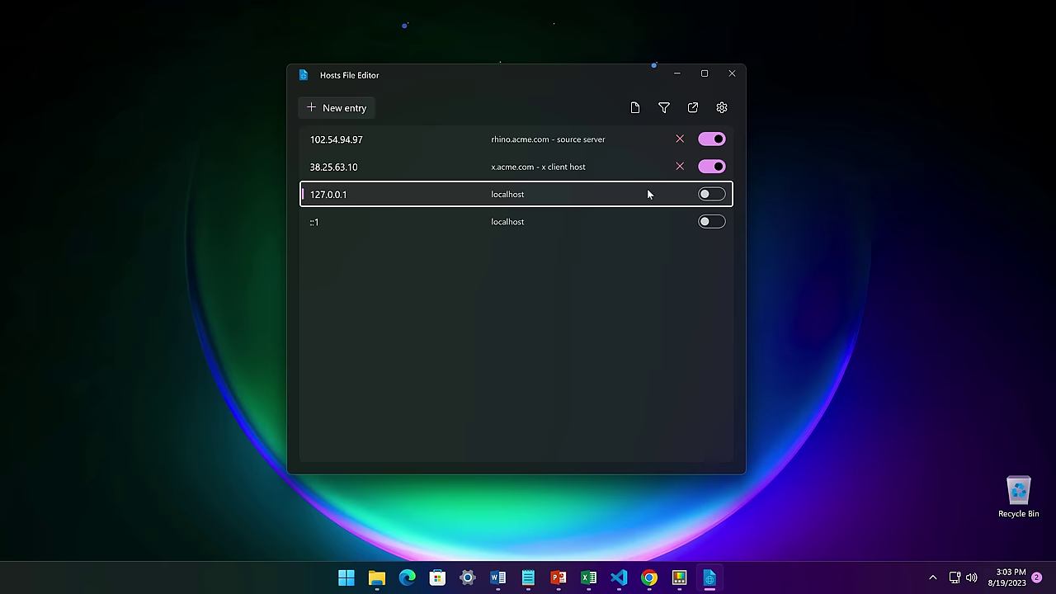
right_click(646, 189)
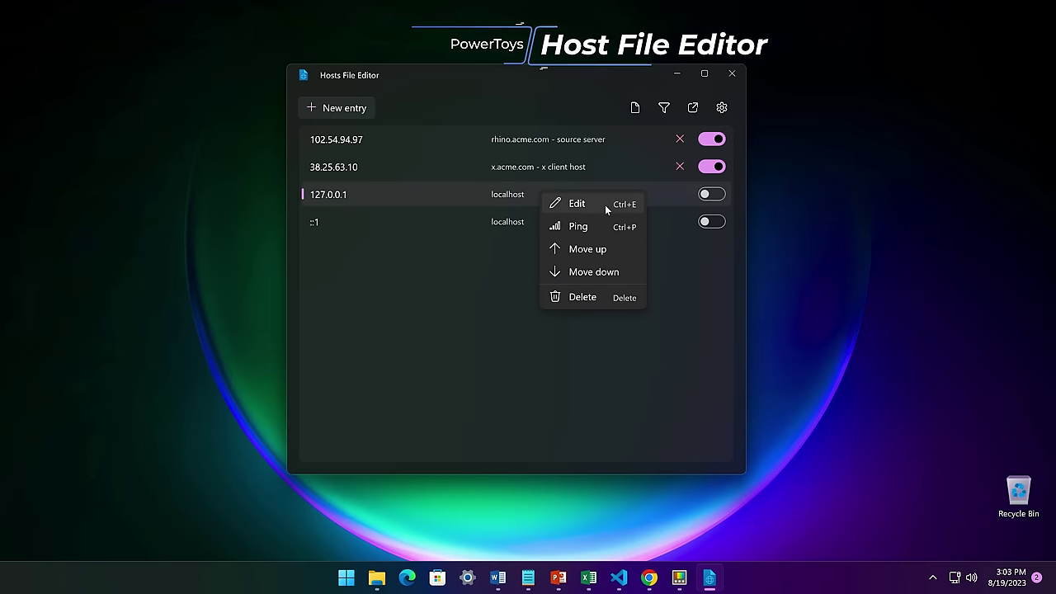
Give the 127.0.0.1 hosts entry the comment 'this is a test', make it active, and save
left_click(578, 203)
left_click(477, 299)
type("th")
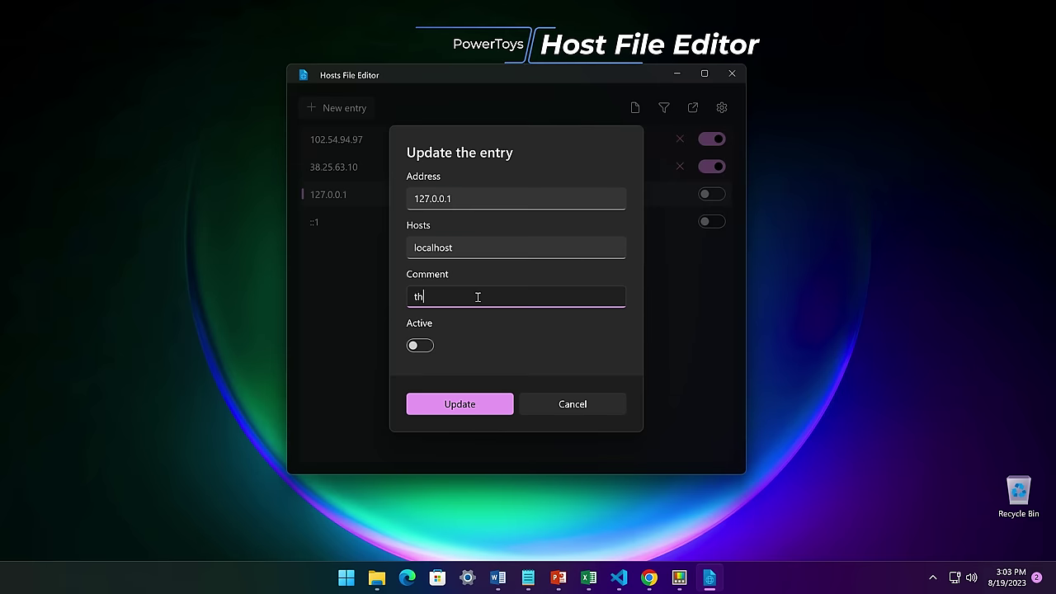
type("is is a test")
left_click(420, 344)
left_click(449, 403)
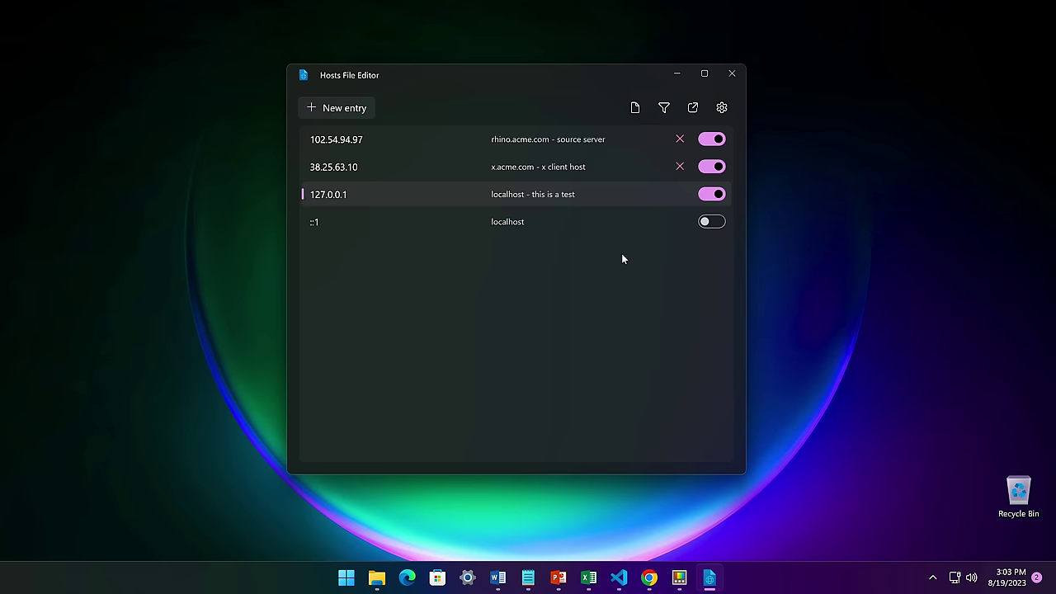
Ping 127.0.0.1, move it to the top of the list, then ping the ::1 entry
right_click(657, 198)
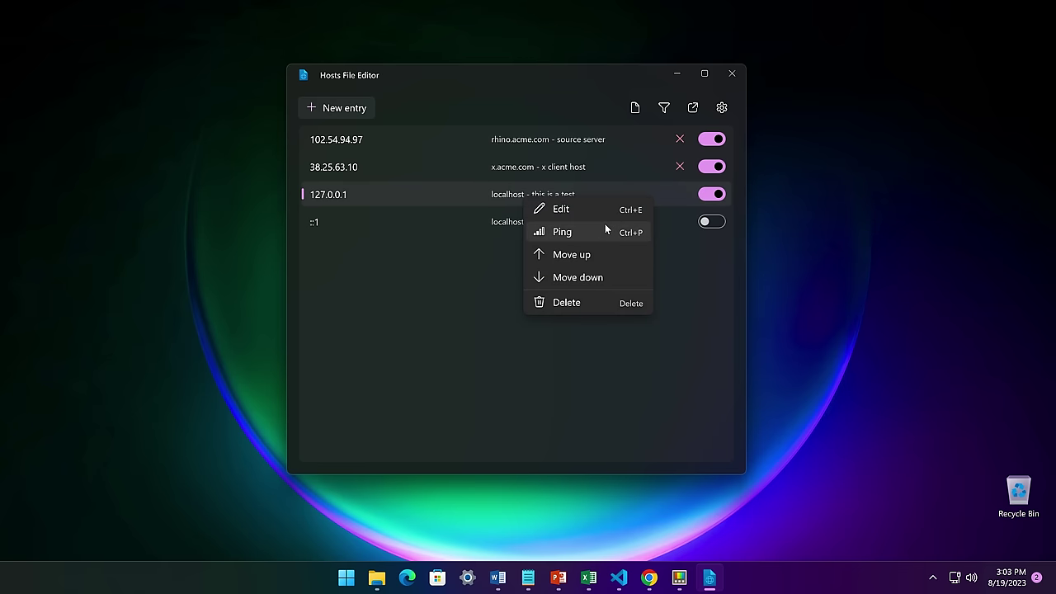
left_click(606, 229)
right_click(628, 198)
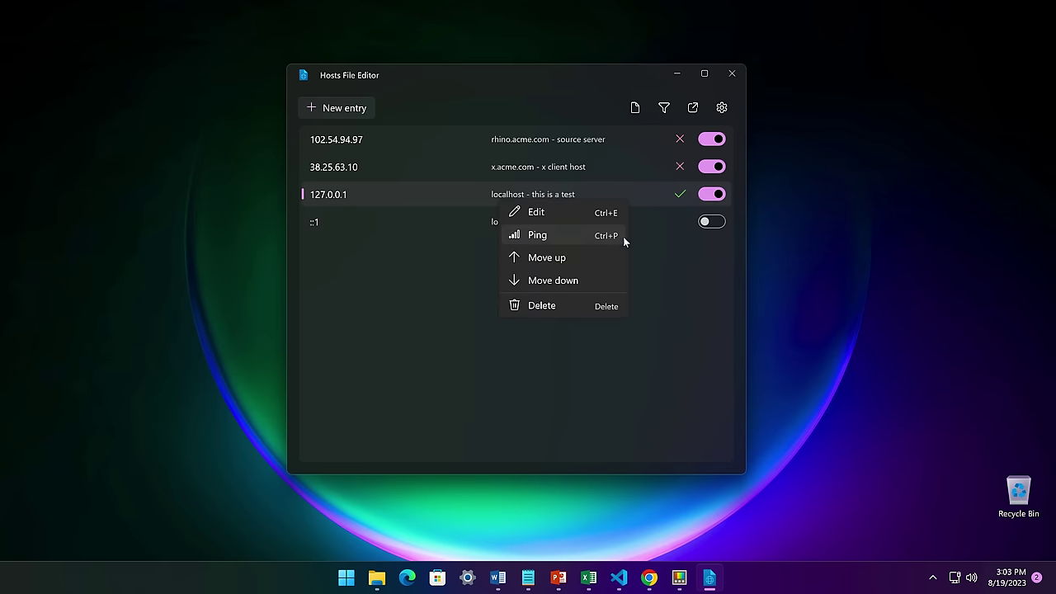
left_click(606, 256)
right_click(628, 172)
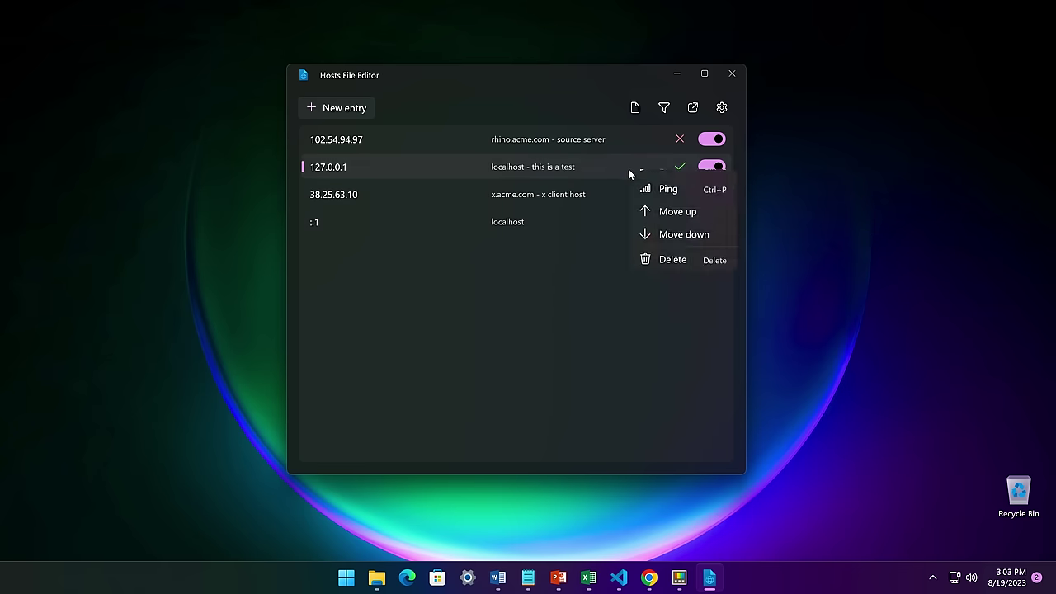
left_click(651, 229)
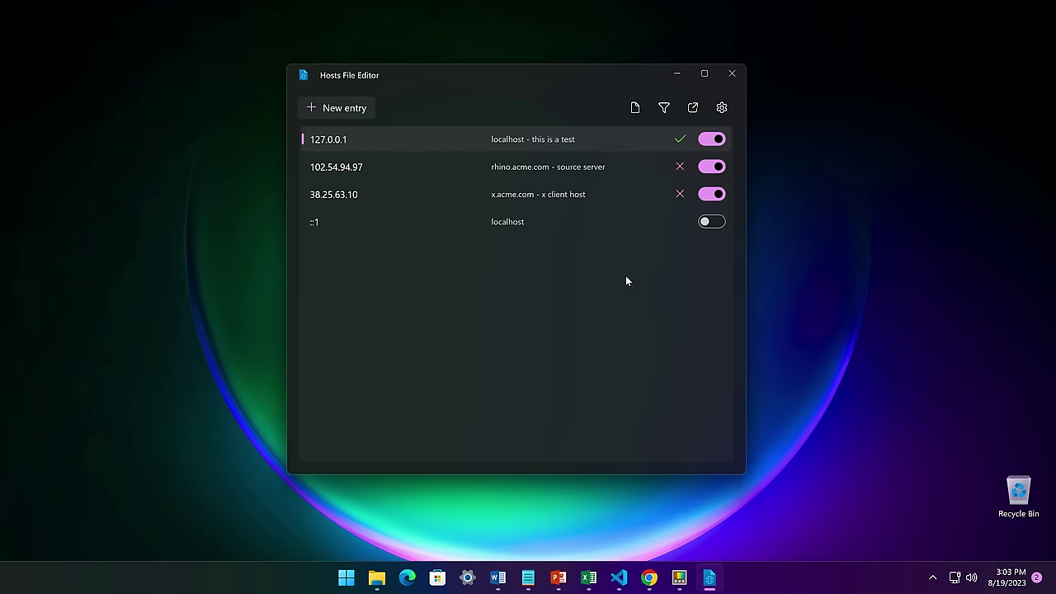
right_click(649, 224)
left_click(619, 257)
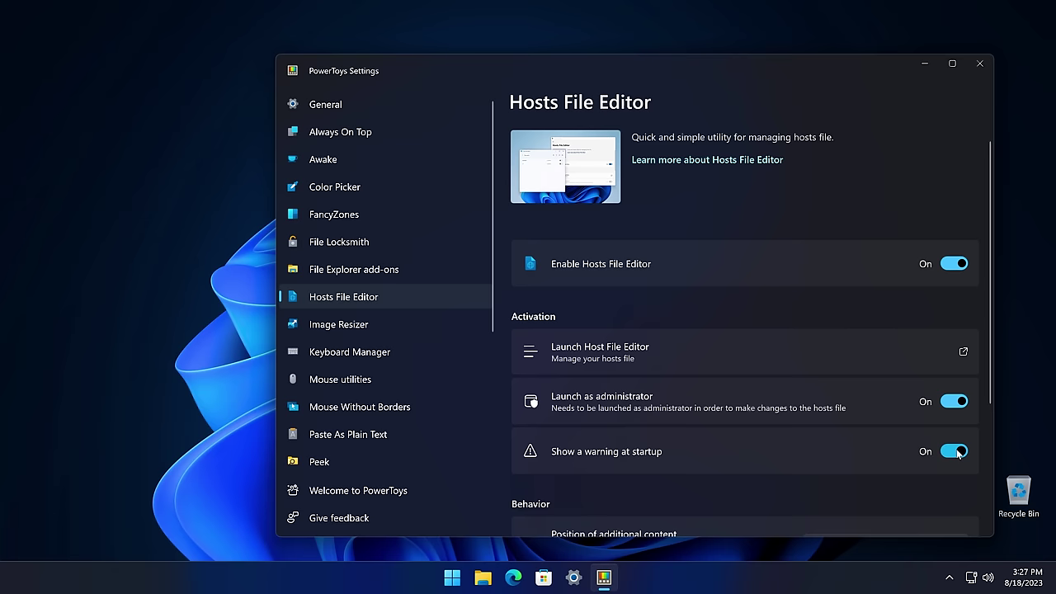
Launch the Hosts File Editor as administrator and accept its warning
scroll(956, 449, "down", 3)
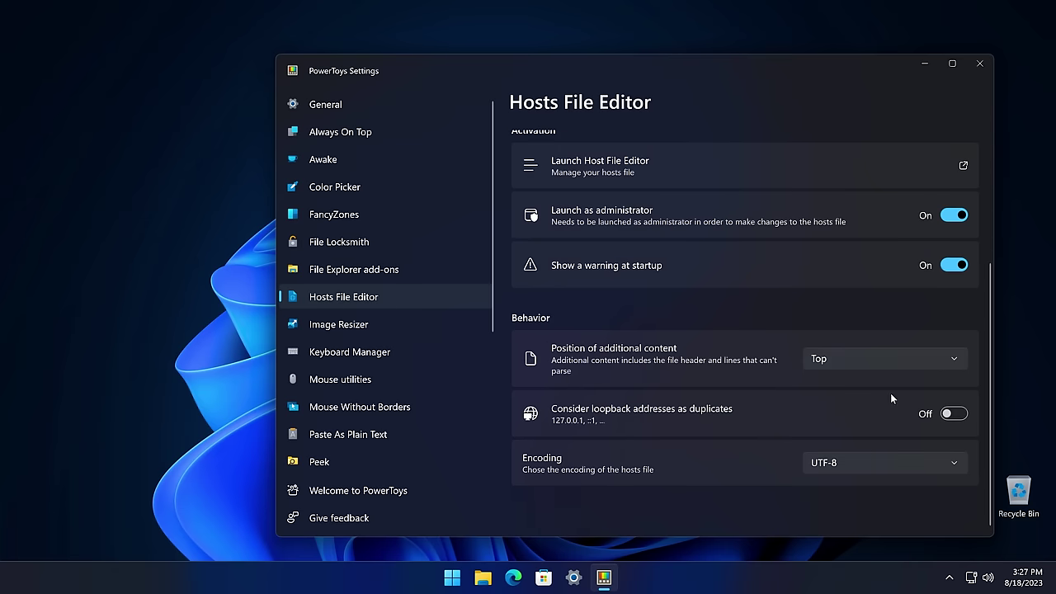
scroll(894, 448, "up", 3)
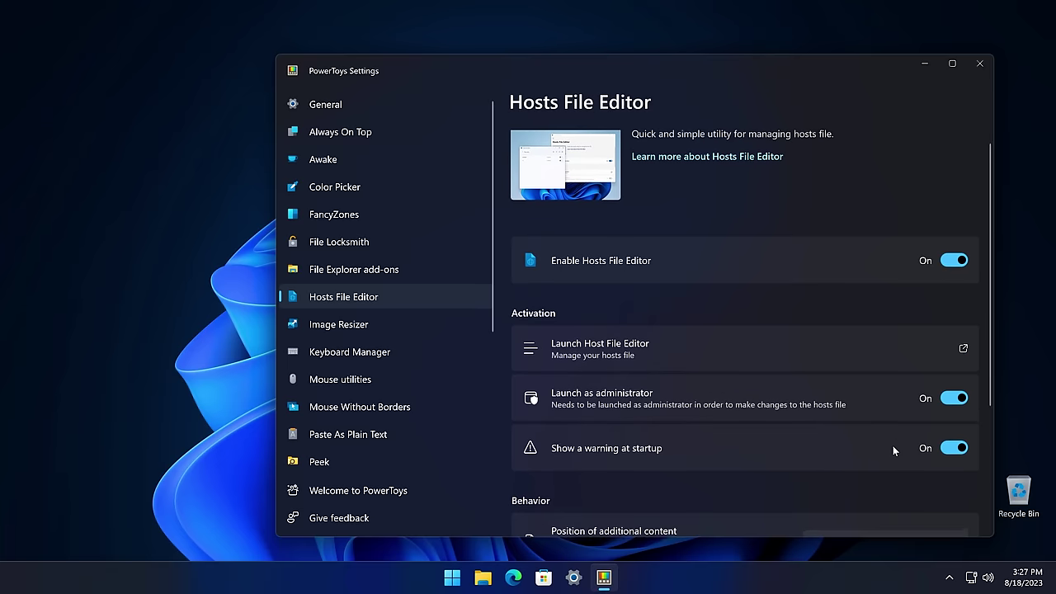
left_click(889, 351)
left_click(459, 404)
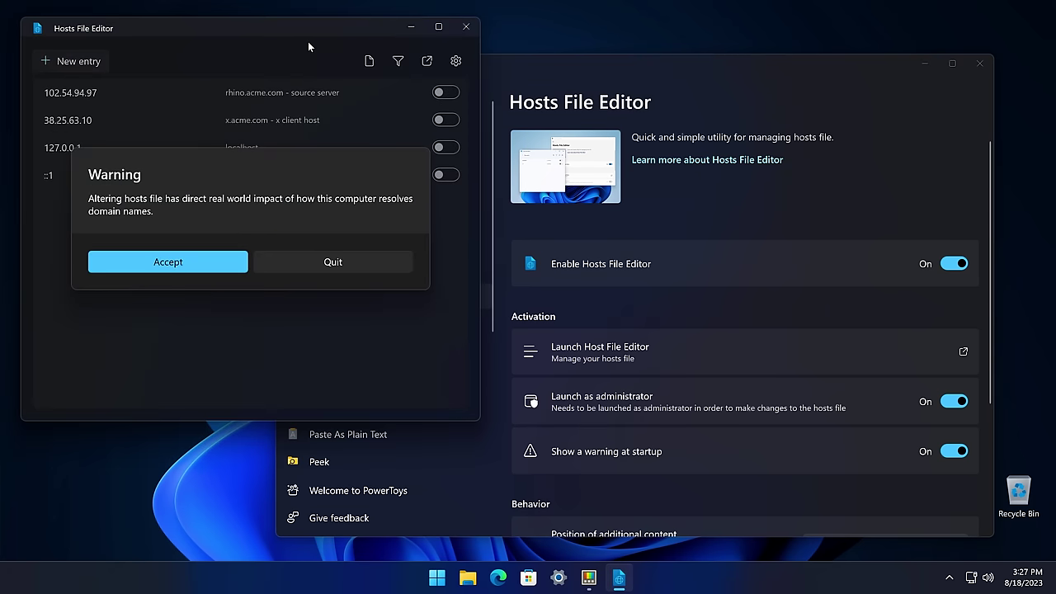
left_click(193, 263)
Ping the 102.54.94.97 hosts entry and the testing entry
left_click_drag(272, 30, 575, 76)
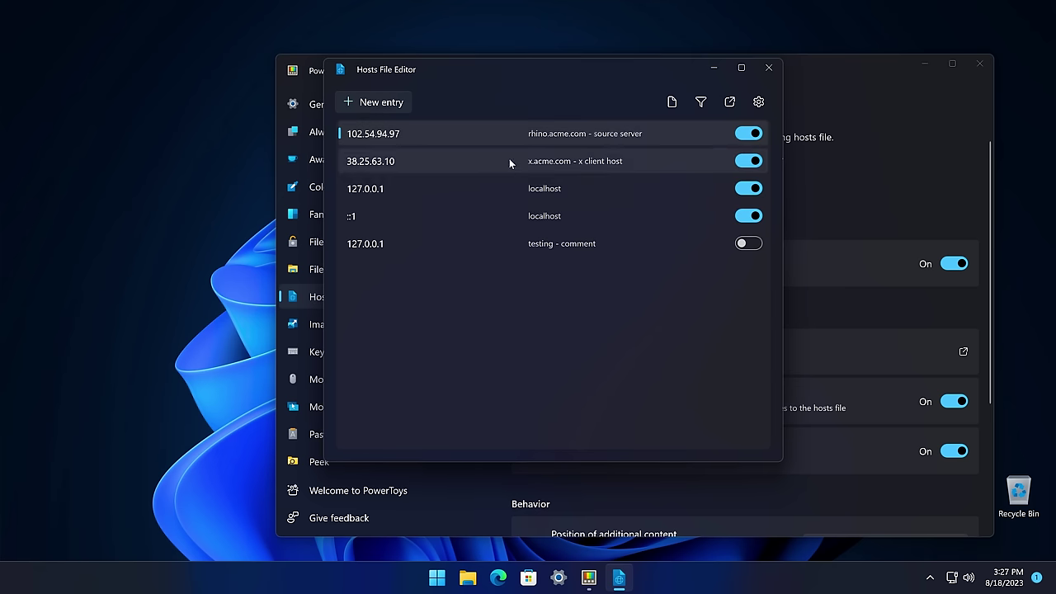
right_click(584, 134)
left_click(618, 171)
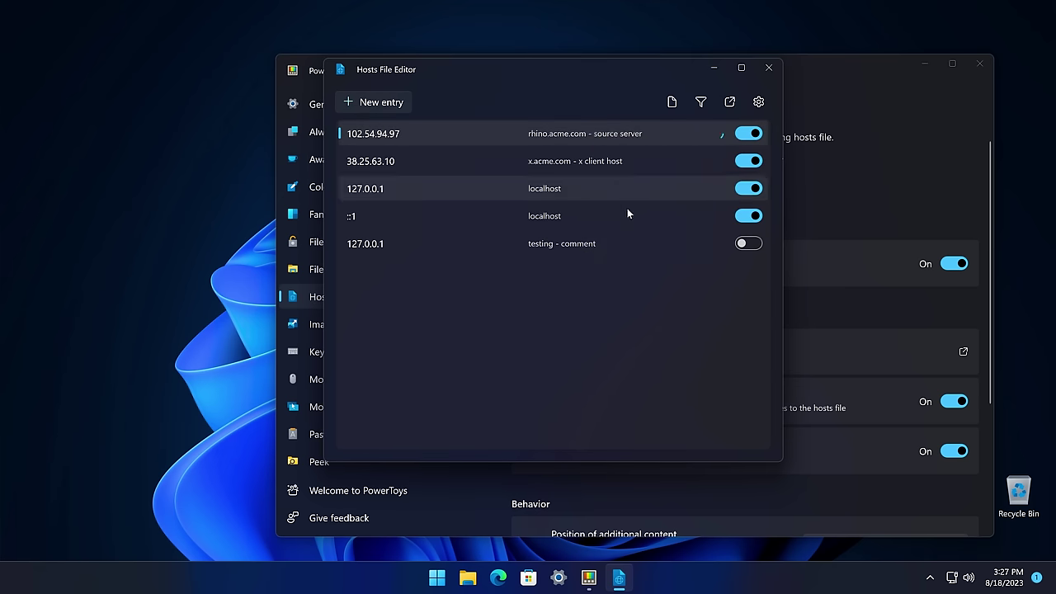
right_click(590, 249)
left_click(617, 285)
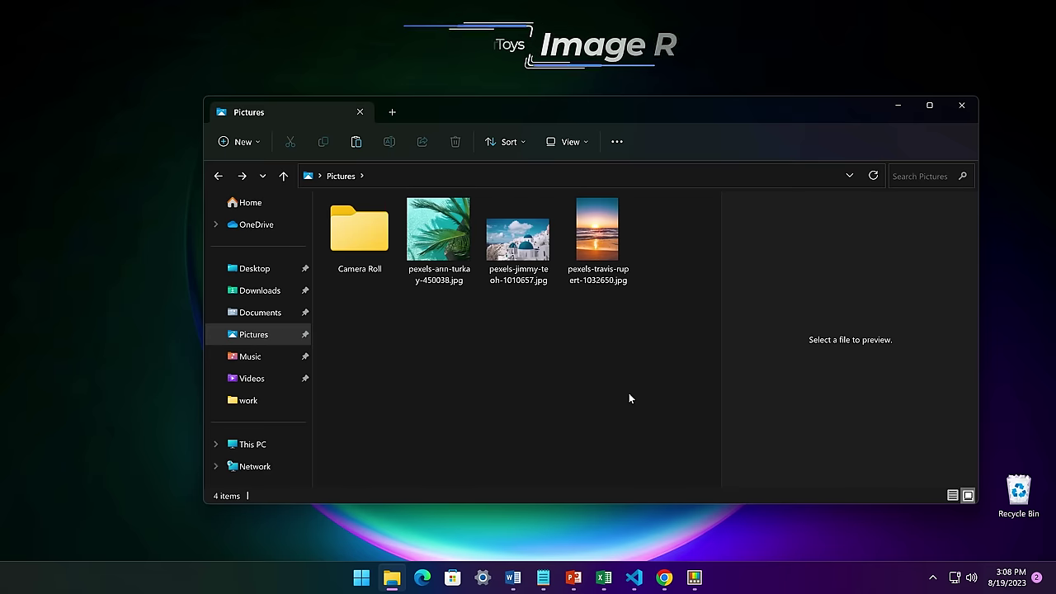
left_click_drag(663, 332, 450, 262)
Resize the three selected Pictures images using the Small preset
right_click(449, 263)
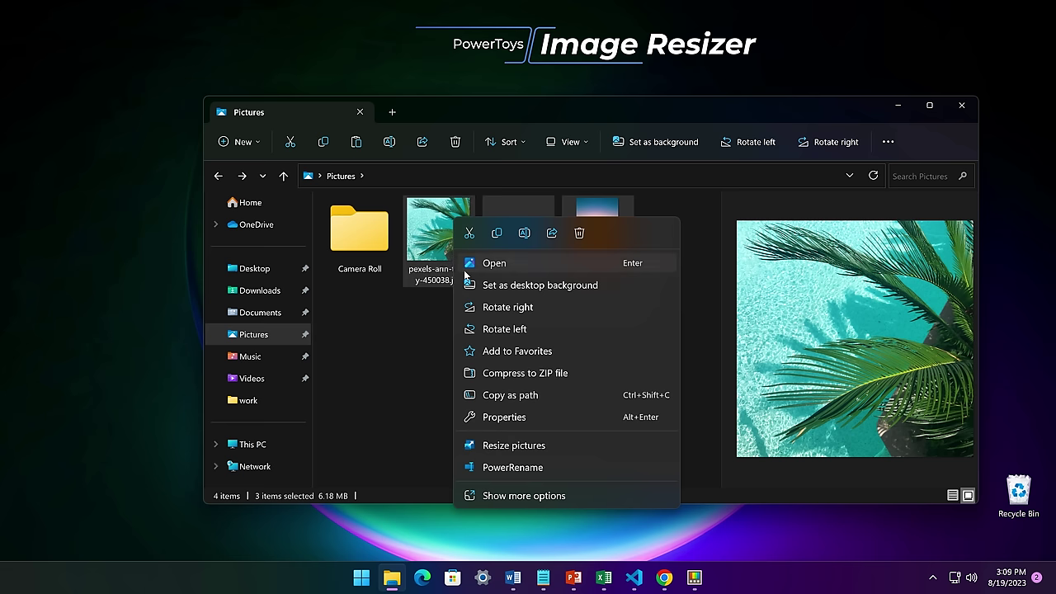
left_click(505, 445)
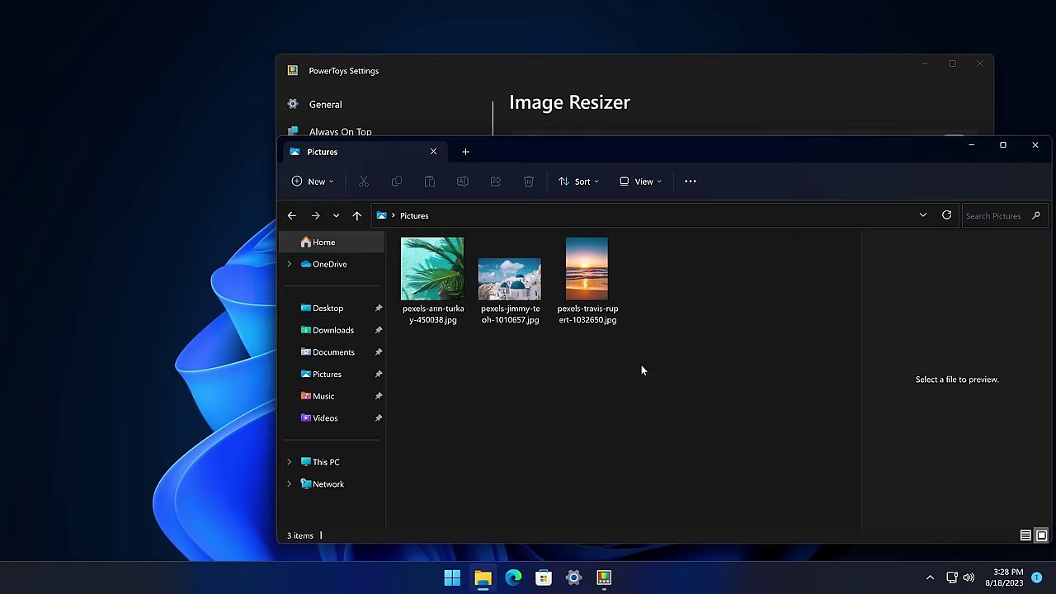
left_click_drag(641, 365, 446, 282)
right_click(446, 282)
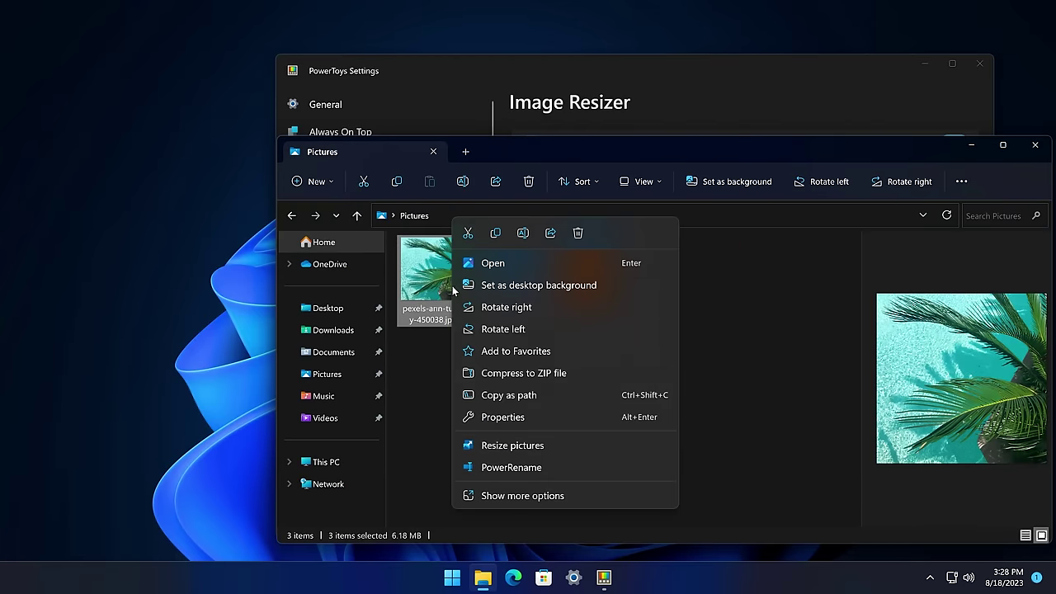
left_click(520, 446)
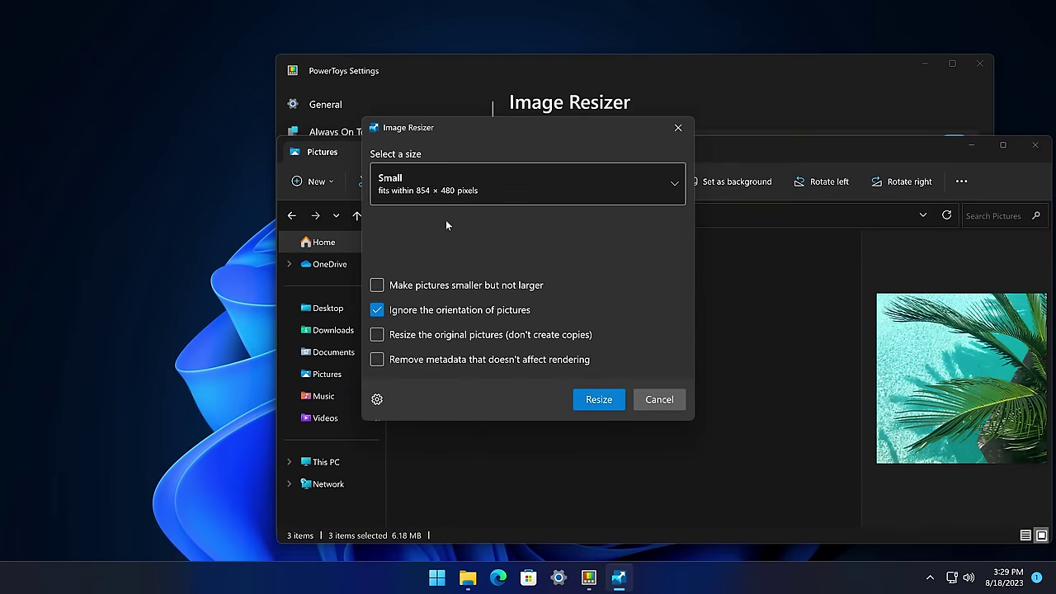
left_click(464, 190)
left_click(508, 147)
left_click(596, 401)
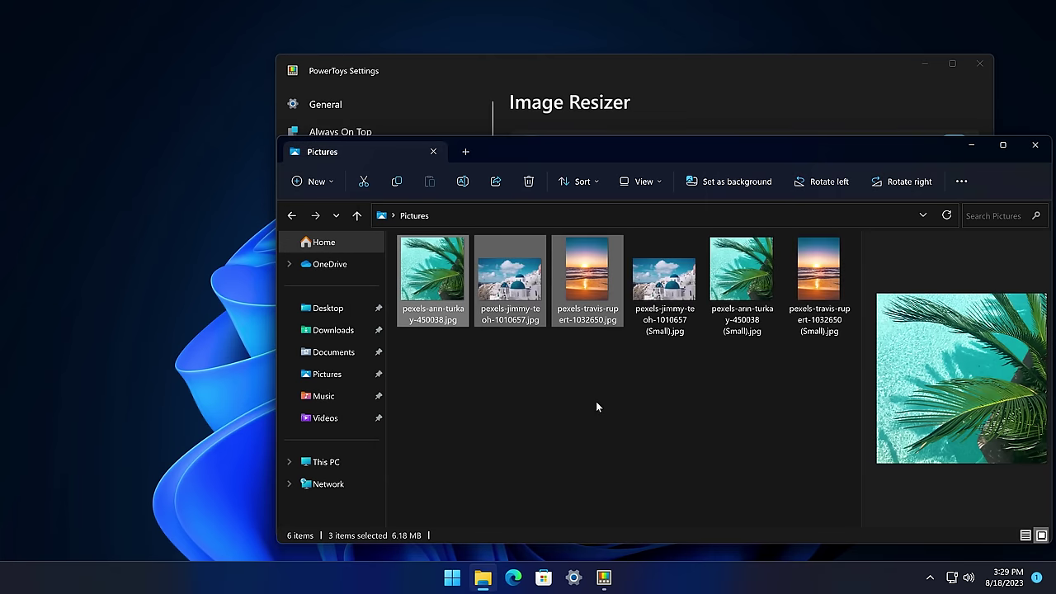
Preview the church, palm tree and sunset Small copies and step through them in the viewer
left_click(596, 401)
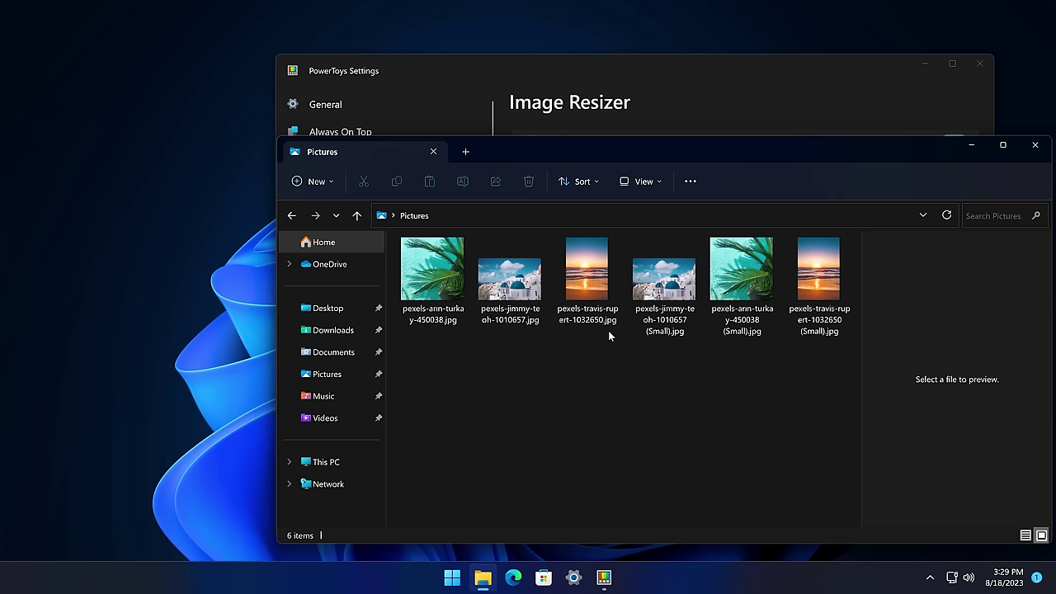
left_click(657, 283)
left_click(726, 288)
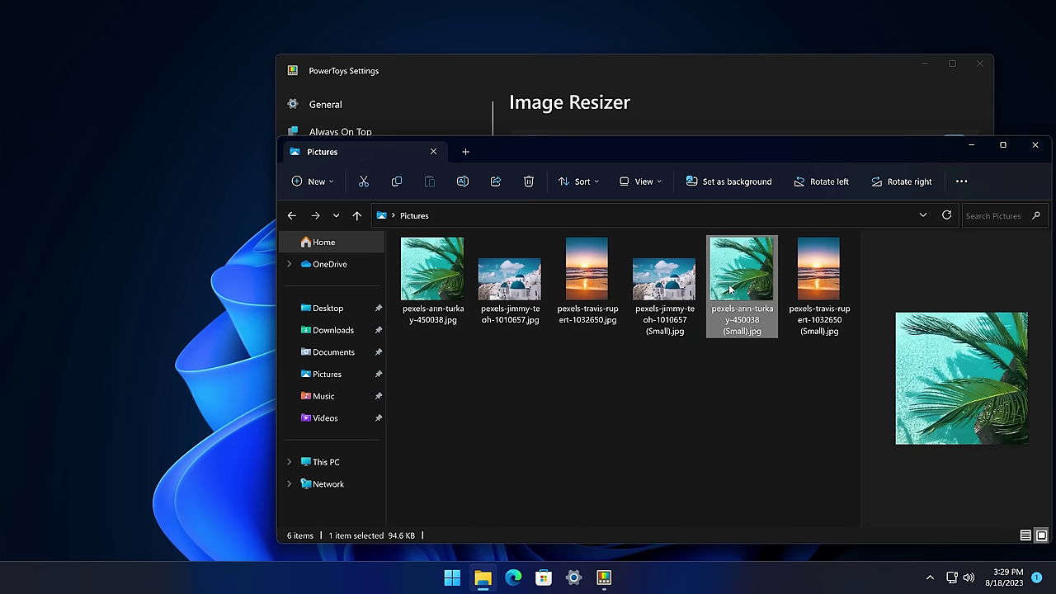
left_click(817, 280)
left_click(442, 282)
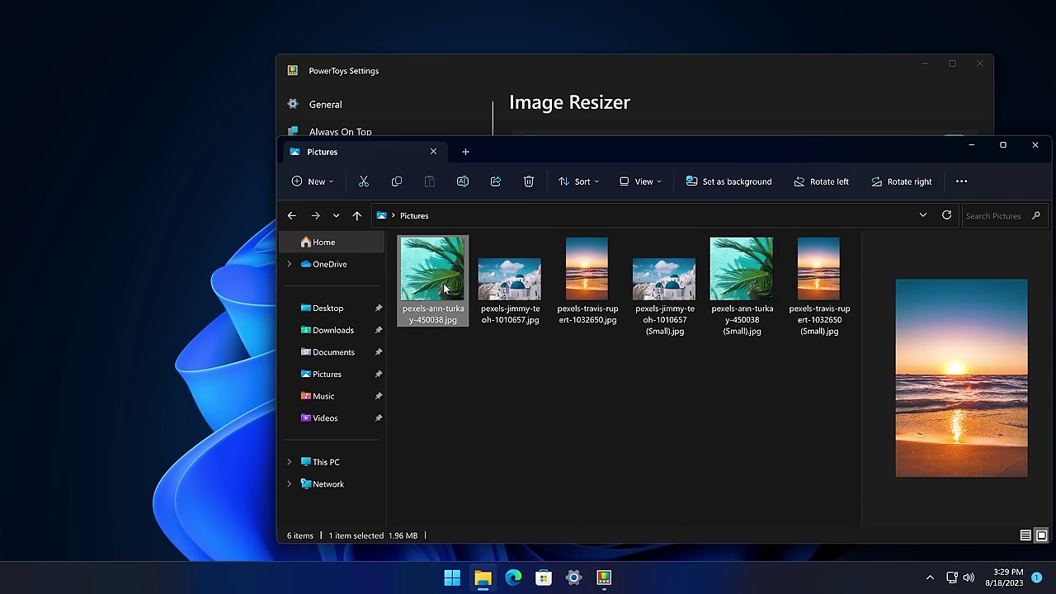
key("Right")
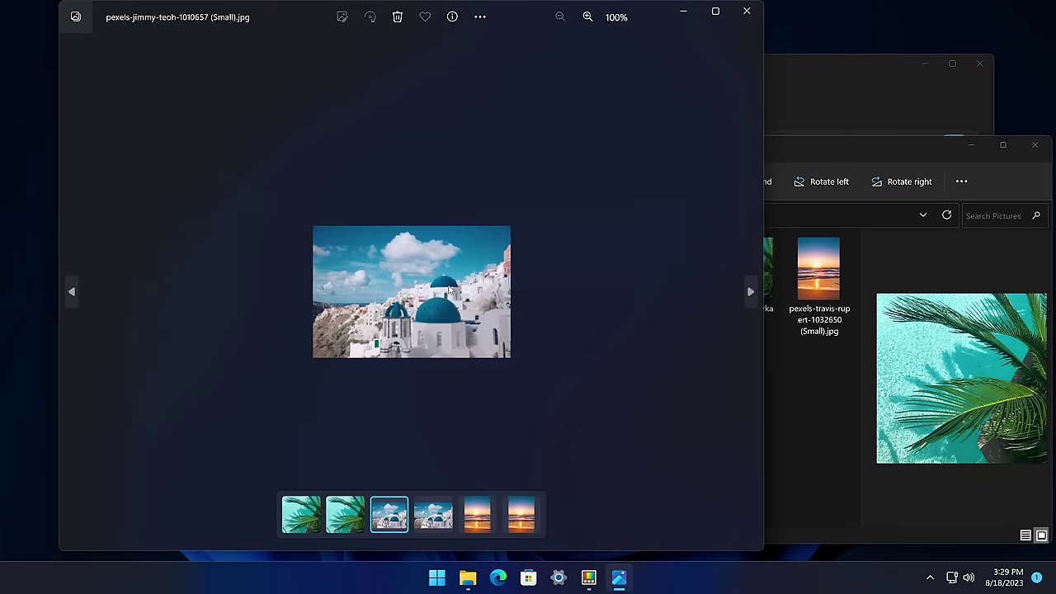
key("Right")
key("Right")
key("Right")
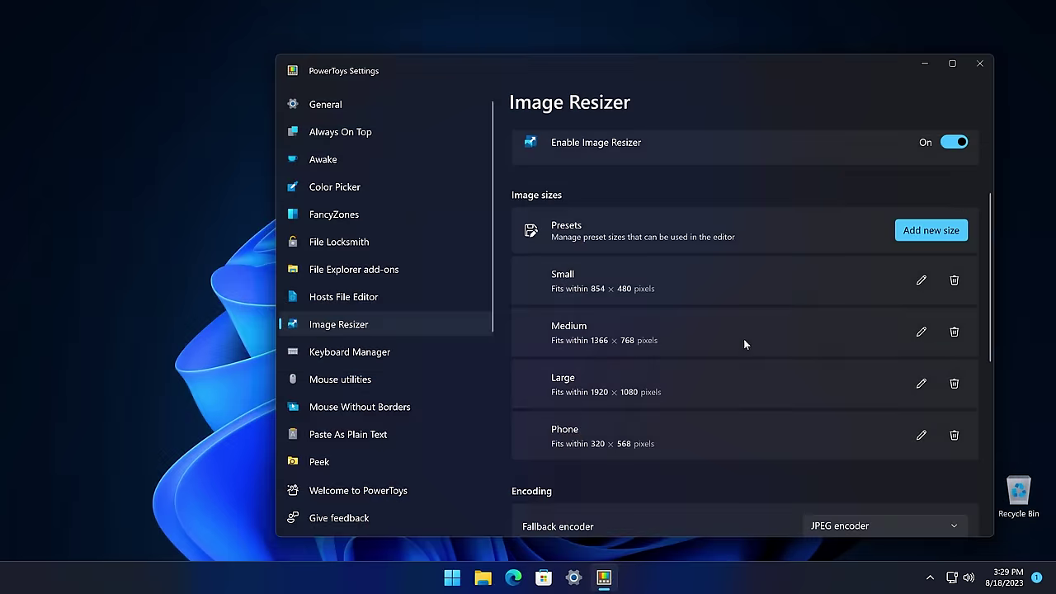
scroll(741, 355, "down", 5)
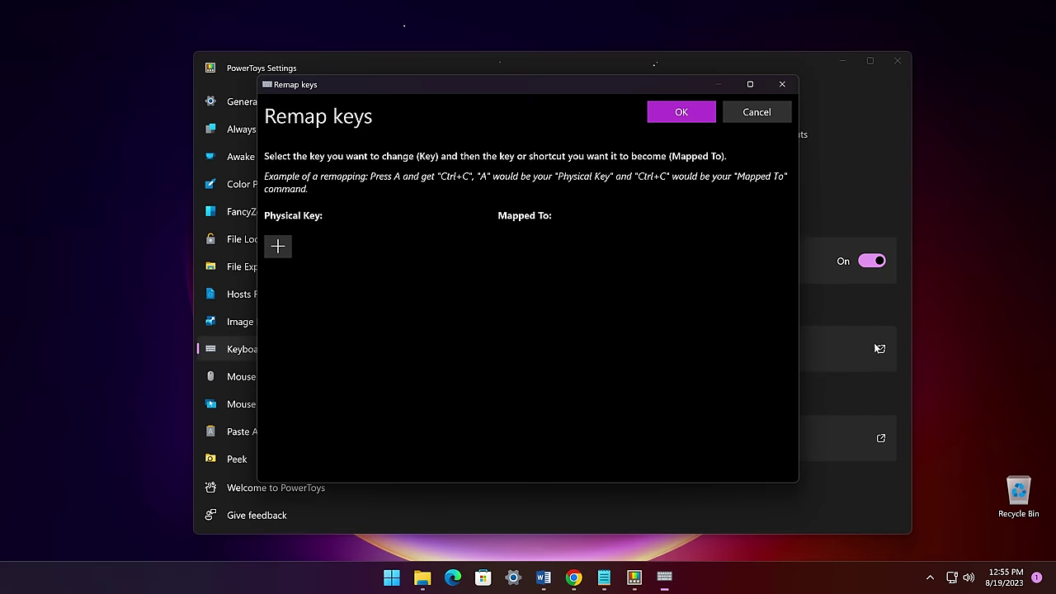
Add a remapping row mapping Tab to NumPad 3, then add a second row
left_click(278, 246)
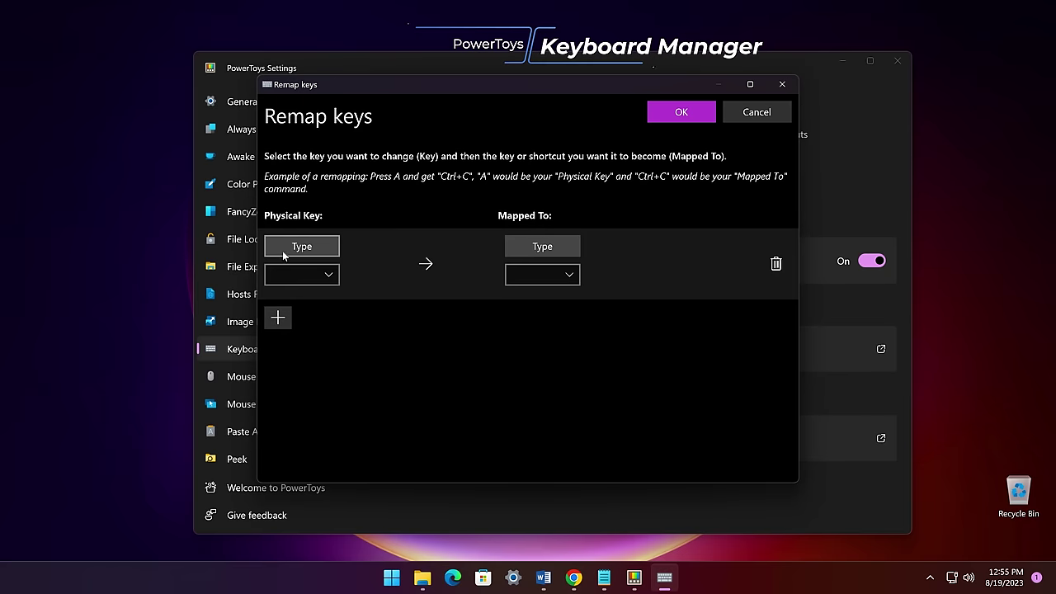
left_click(318, 249)
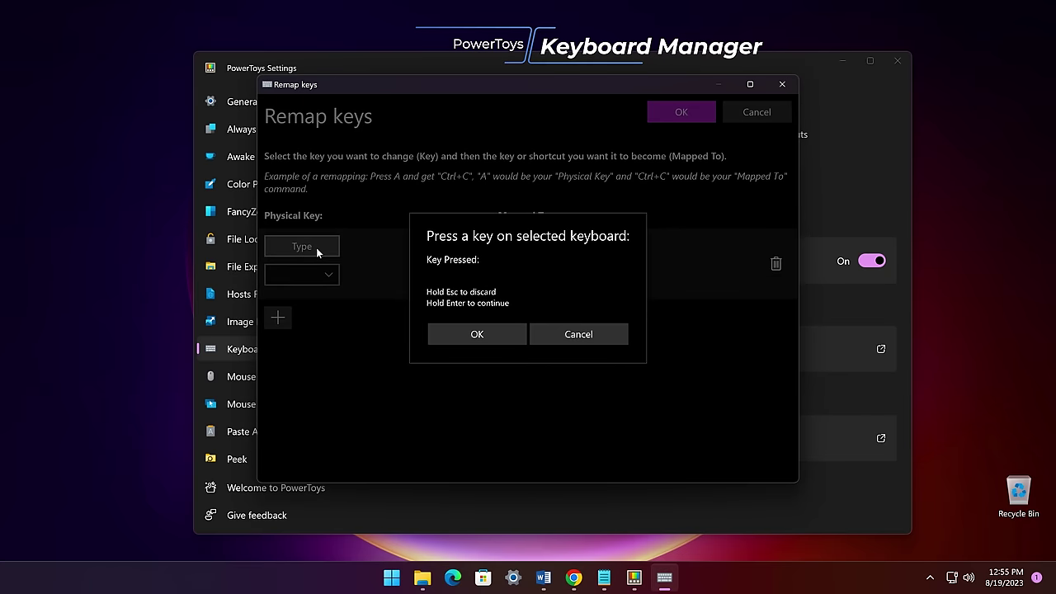
key("Tab")
left_click(453, 342)
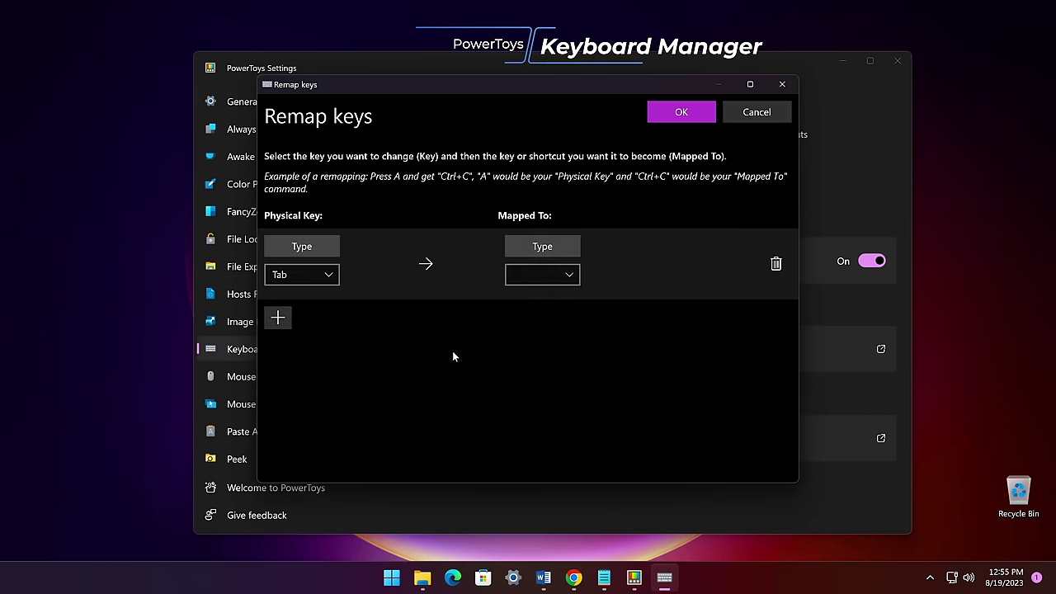
left_click(566, 274)
left_click(542, 321)
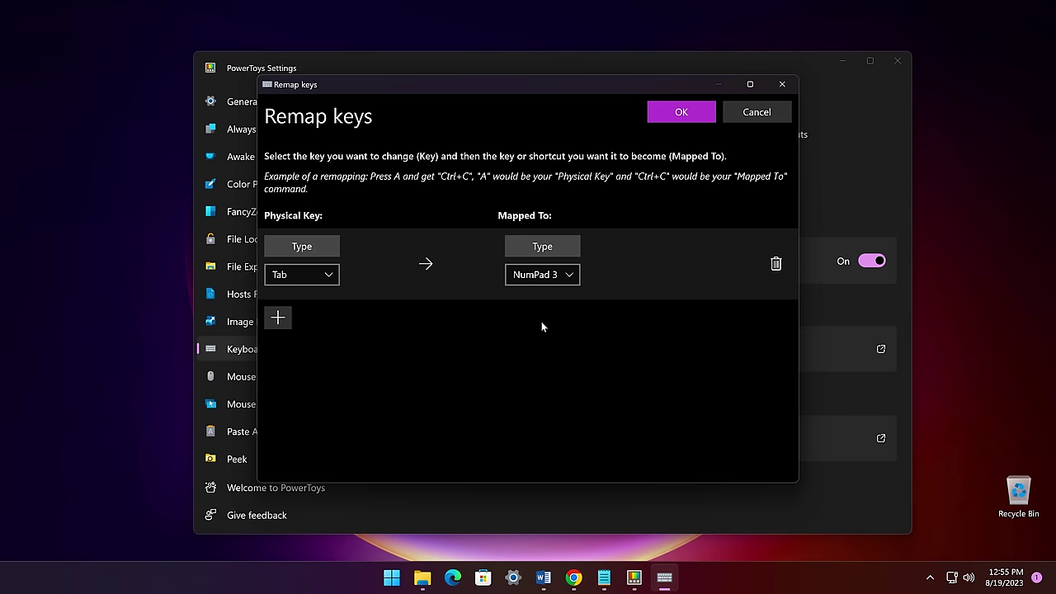
left_click(270, 321)
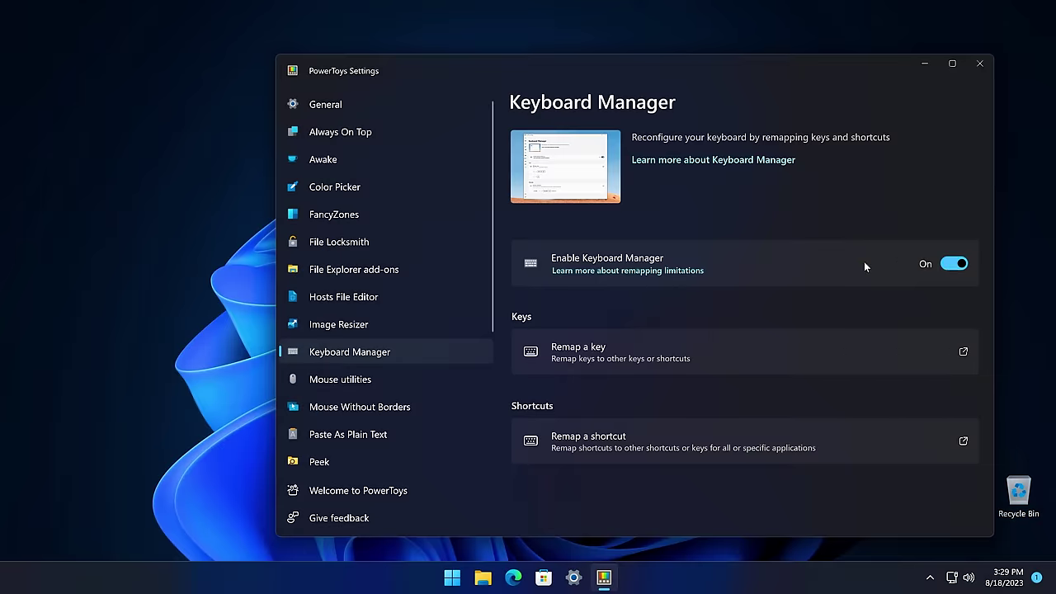
Remap Caps Lock to Enter and save despite the unassigned-key warning
left_click(735, 362)
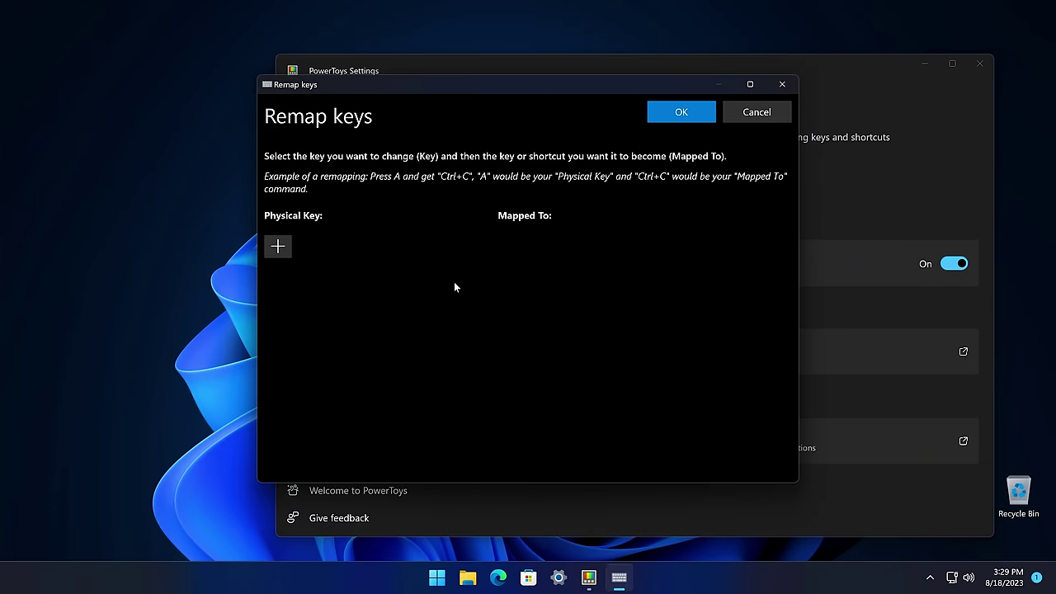
left_click(277, 245)
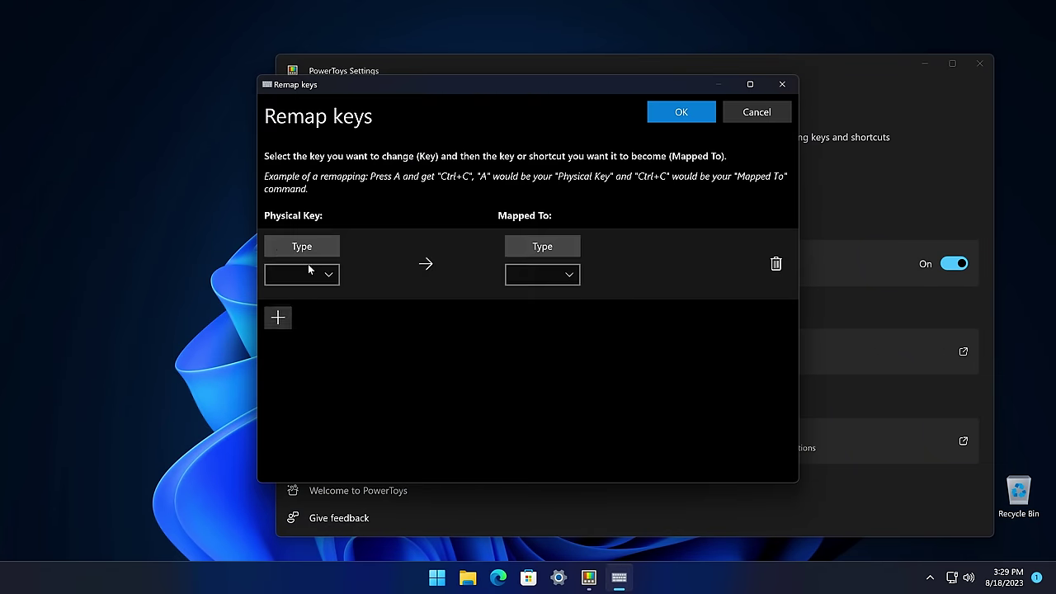
left_click(322, 249)
key("Caps_Lock")
left_click(554, 249)
left_click(572, 334)
left_click(567, 281)
left_click(643, 277)
left_click(549, 248)
key("Return")
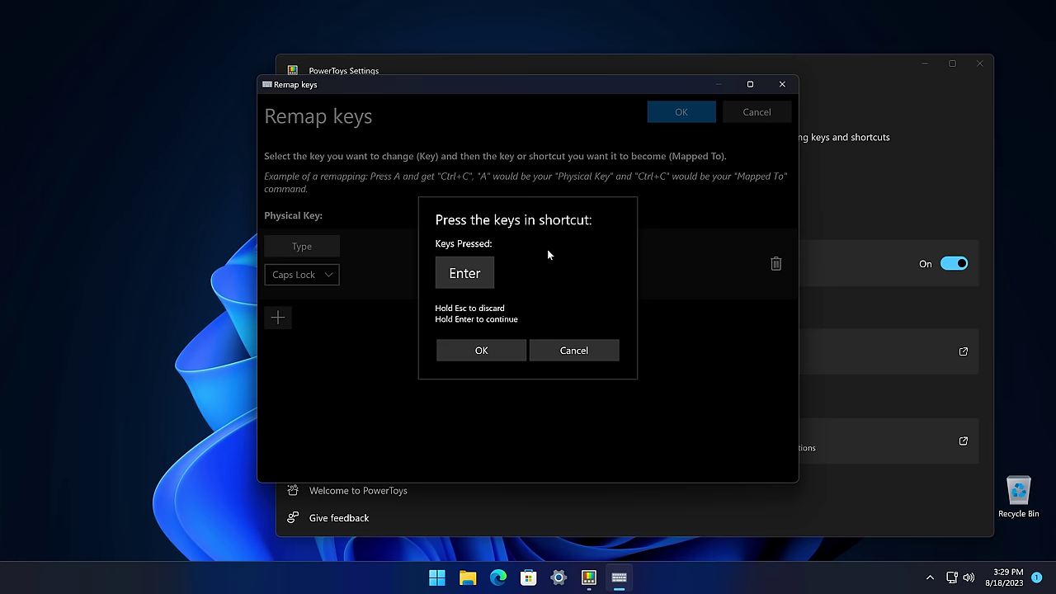
left_click(475, 355)
left_click(663, 130)
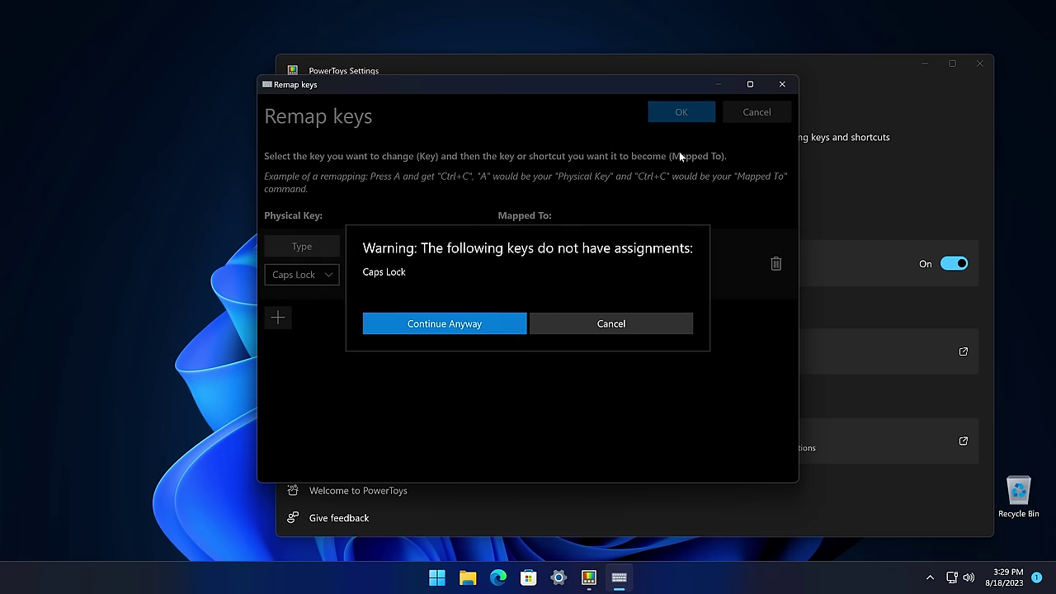
left_click(480, 322)
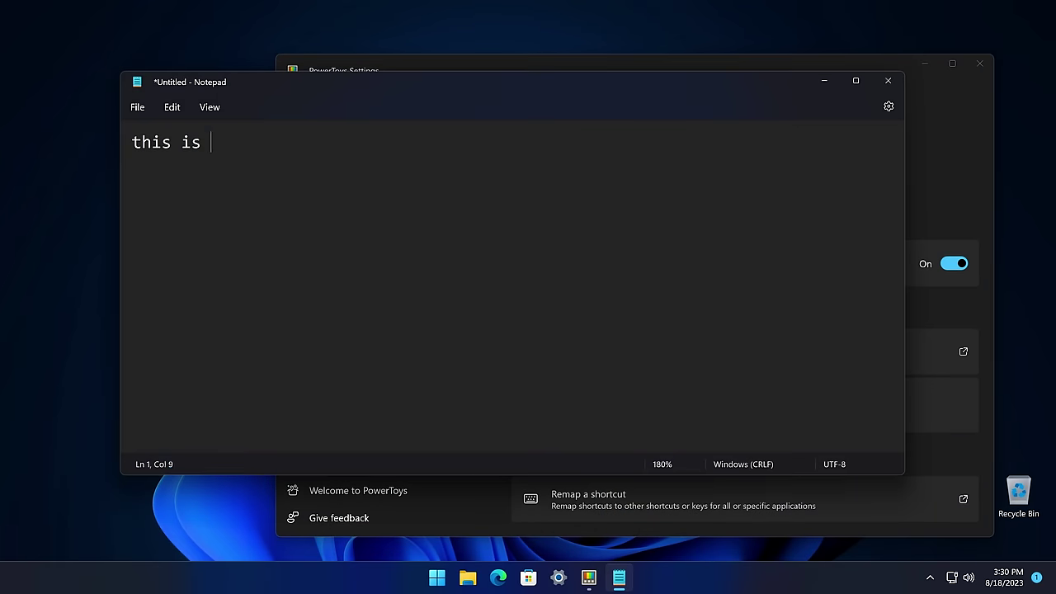
Test the remap in Notepad, typing 'a test' and 'u' on a new line
type("a test")
key("Return")
type("u")
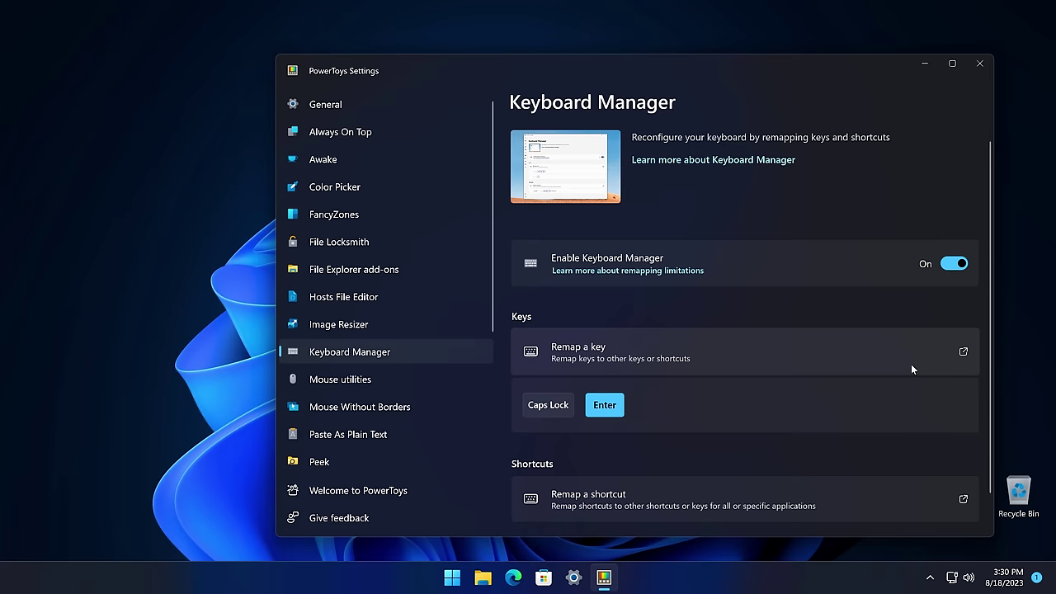
Scroll the Keyboard Manager settings page showing the Caps Lock to Enter remap
scroll(917, 405, "down", 1)
Open the Remap shortcuts editor and add a blank row targeting All Apps
left_click(946, 460)
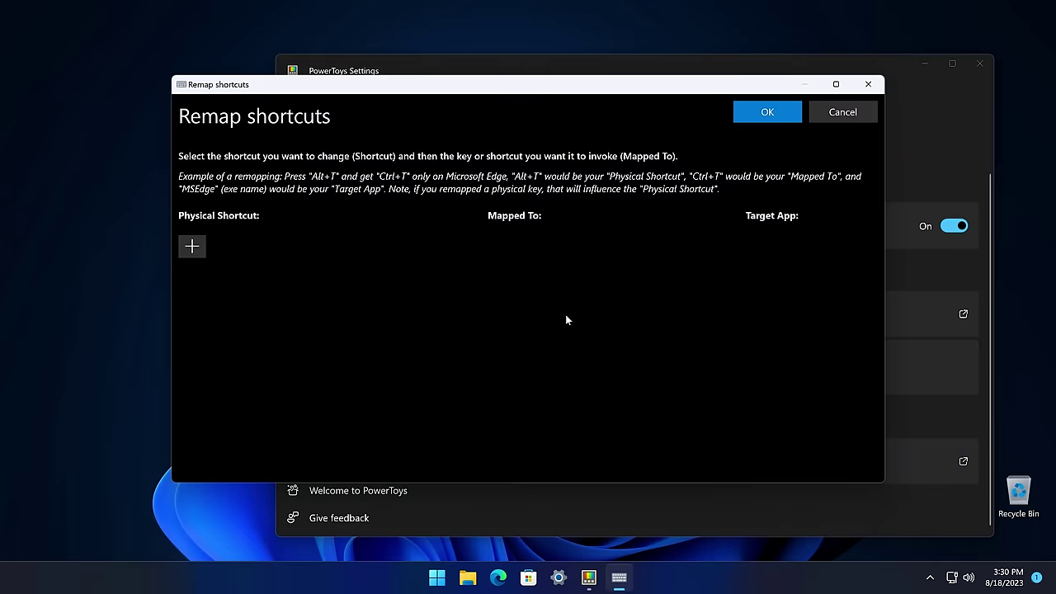
left_click(197, 251)
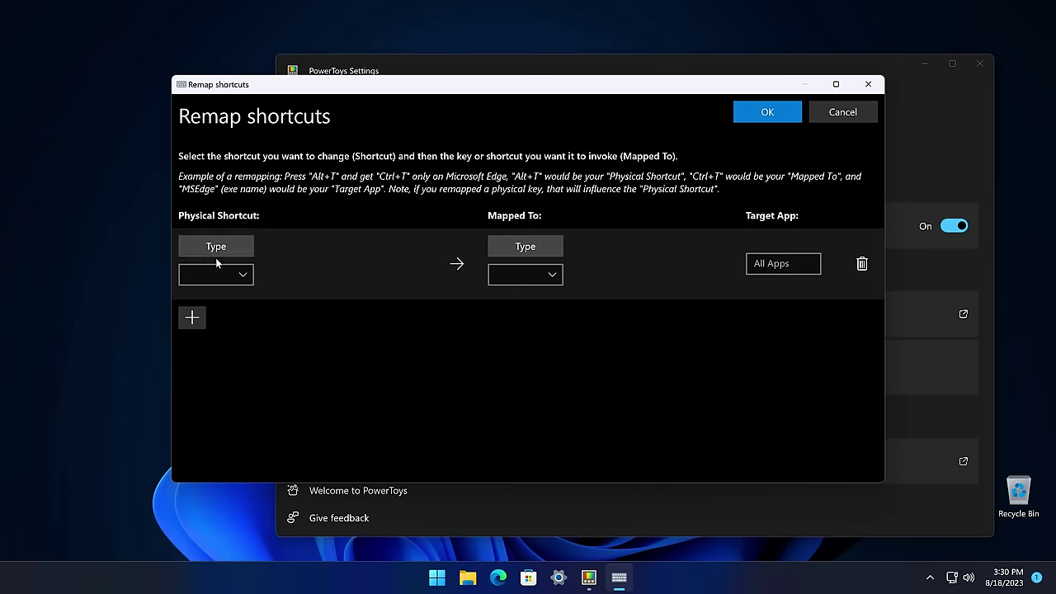